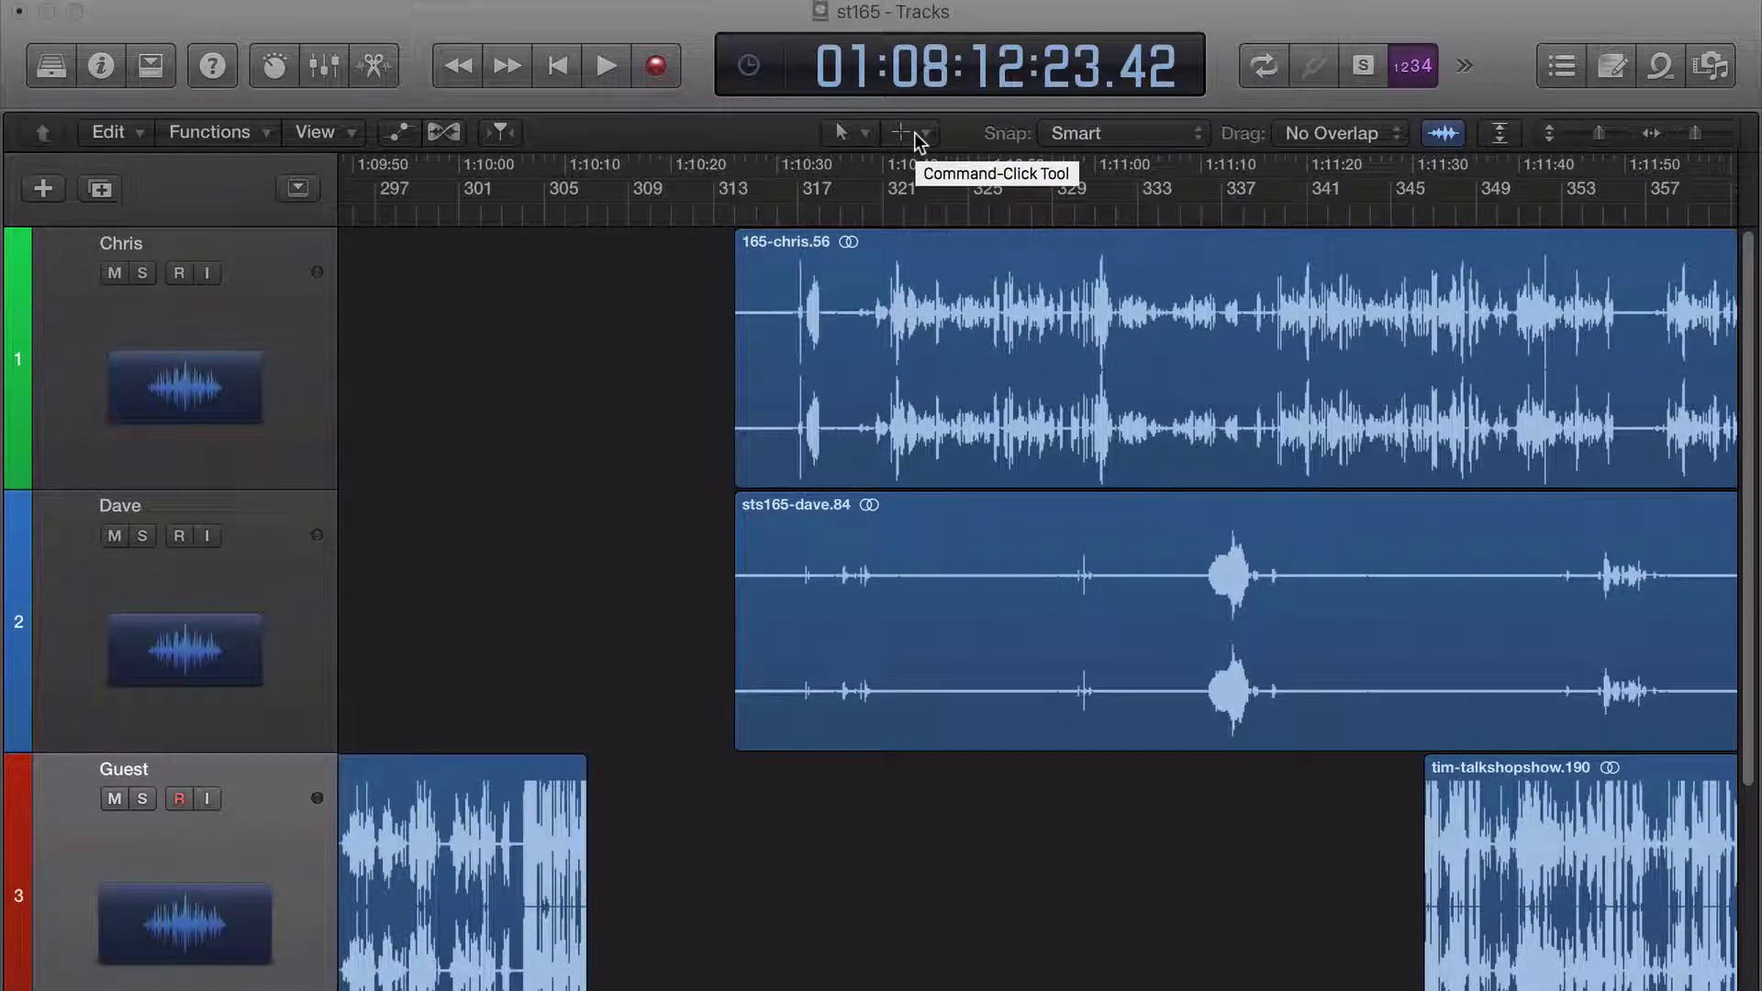
- Split the Chris, Dave and Guest regions with a marquee near bar 346, undoing the trial move left
key("super")
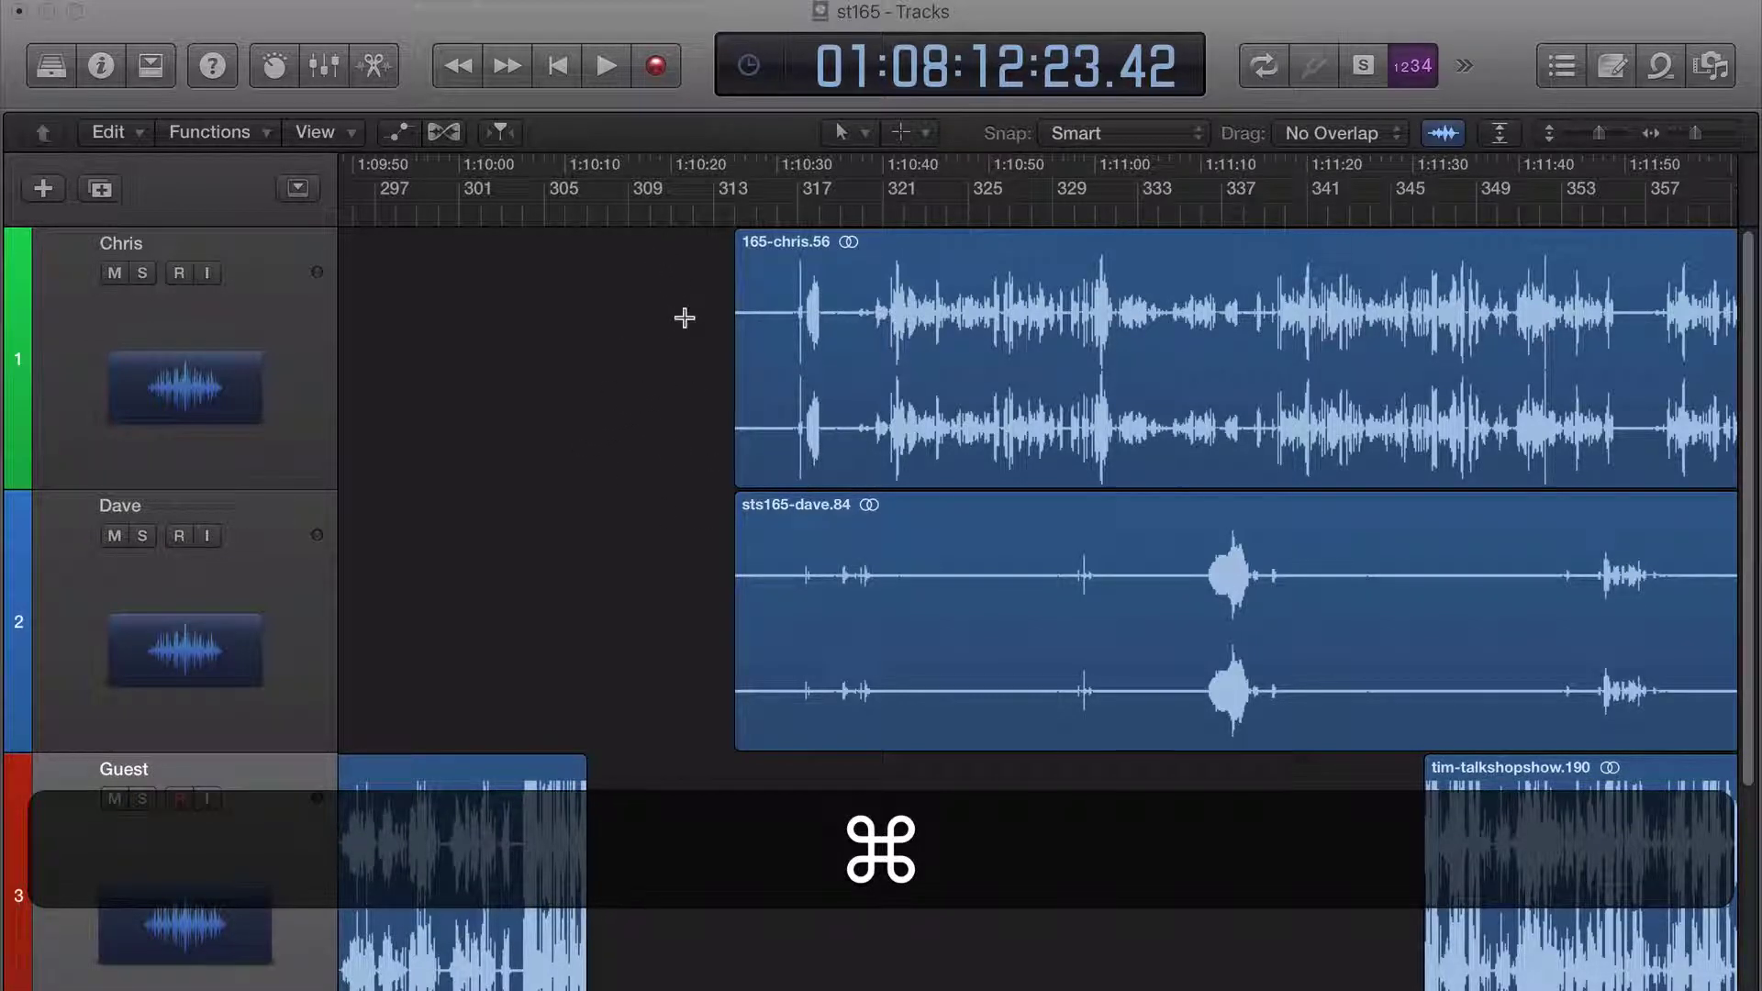
left_click_drag(694, 351, 1605, 647)
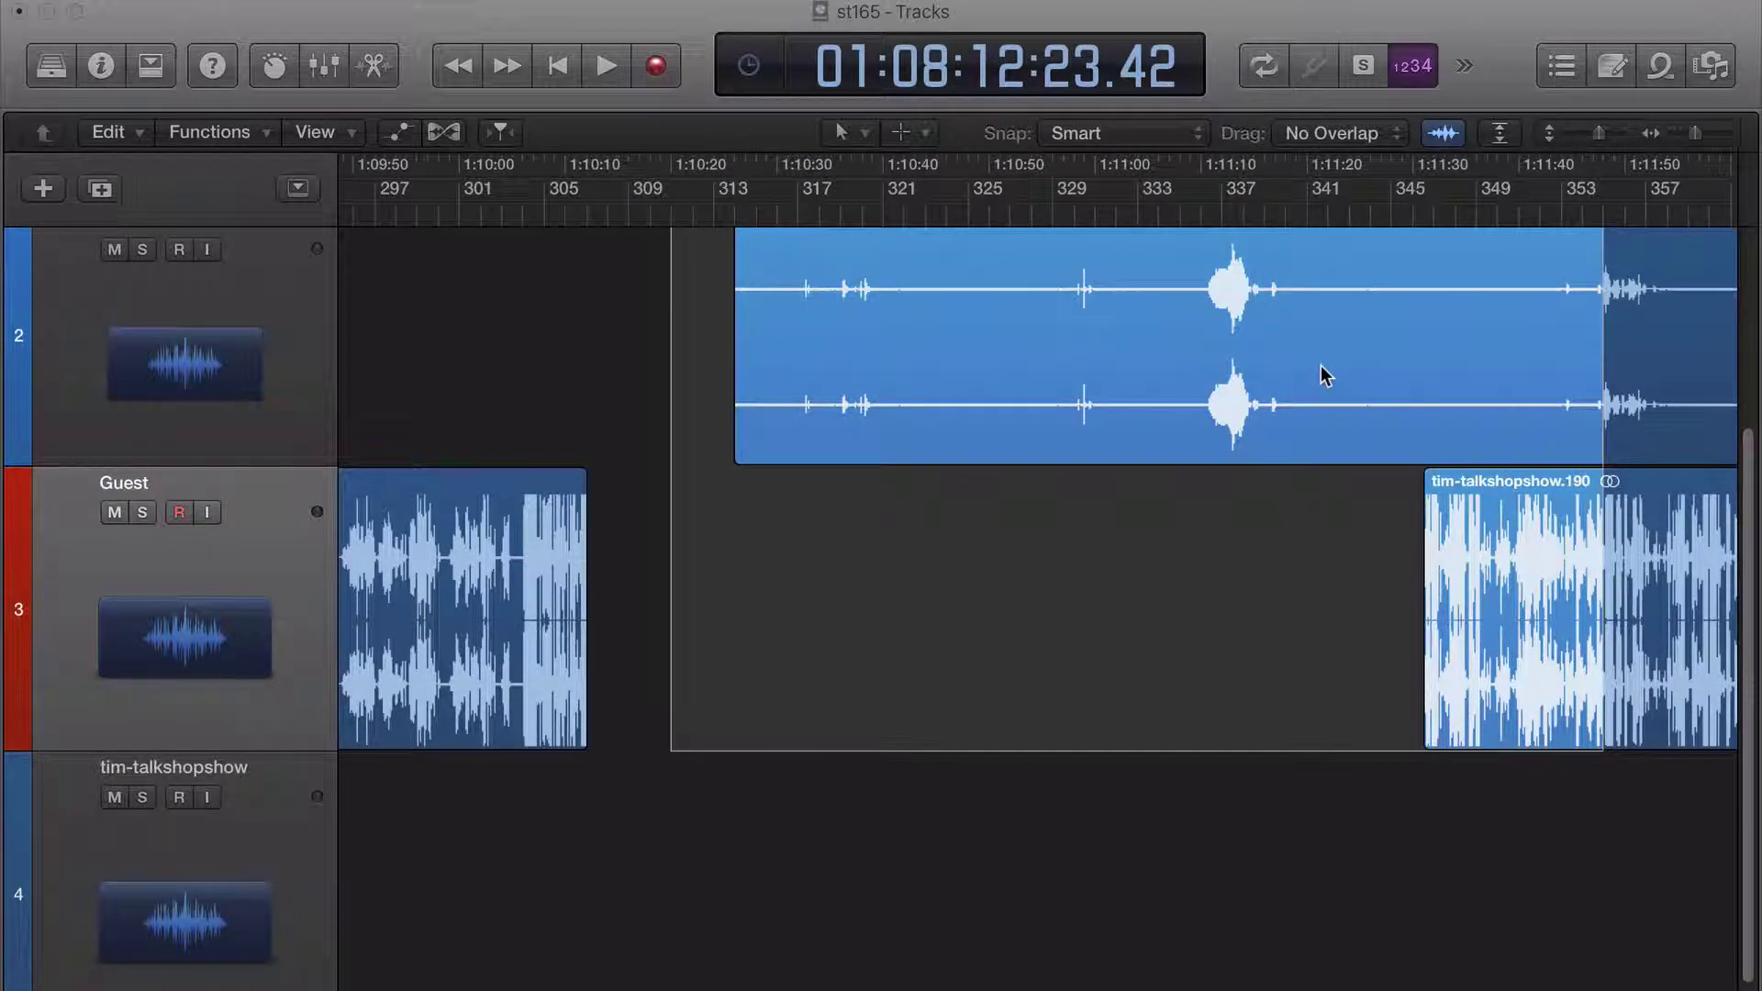
left_click(1401, 364)
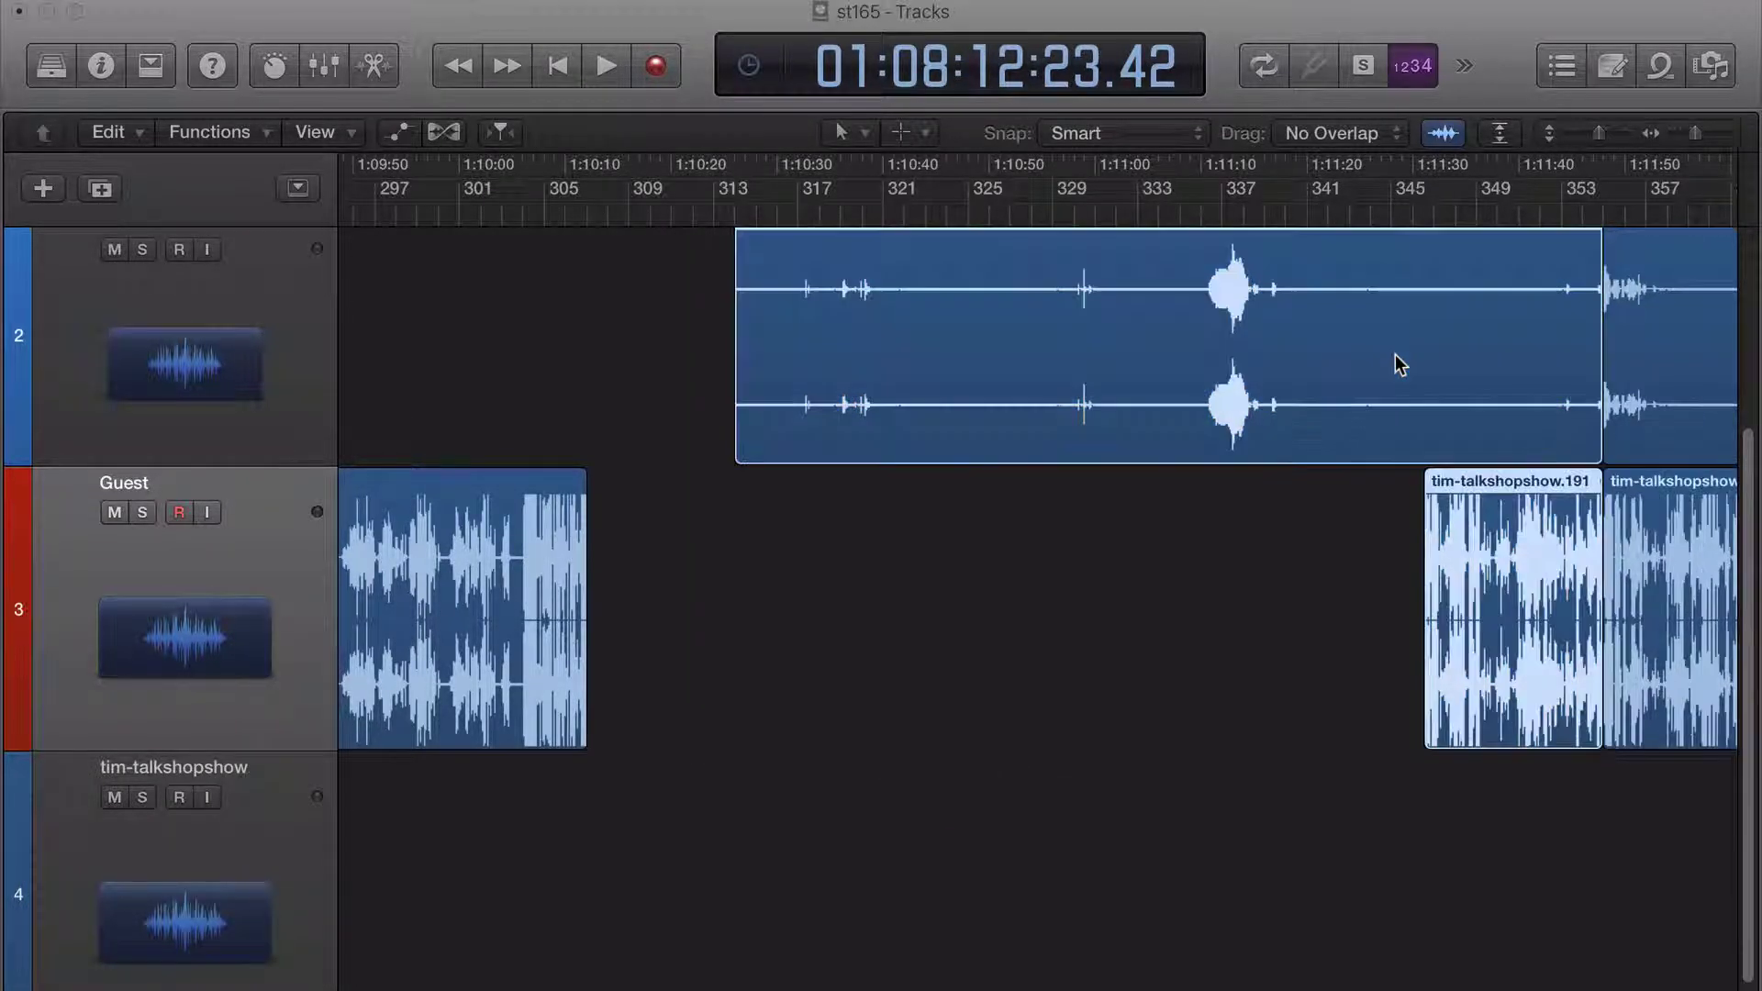
scroll(1400, 362, "up", 3)
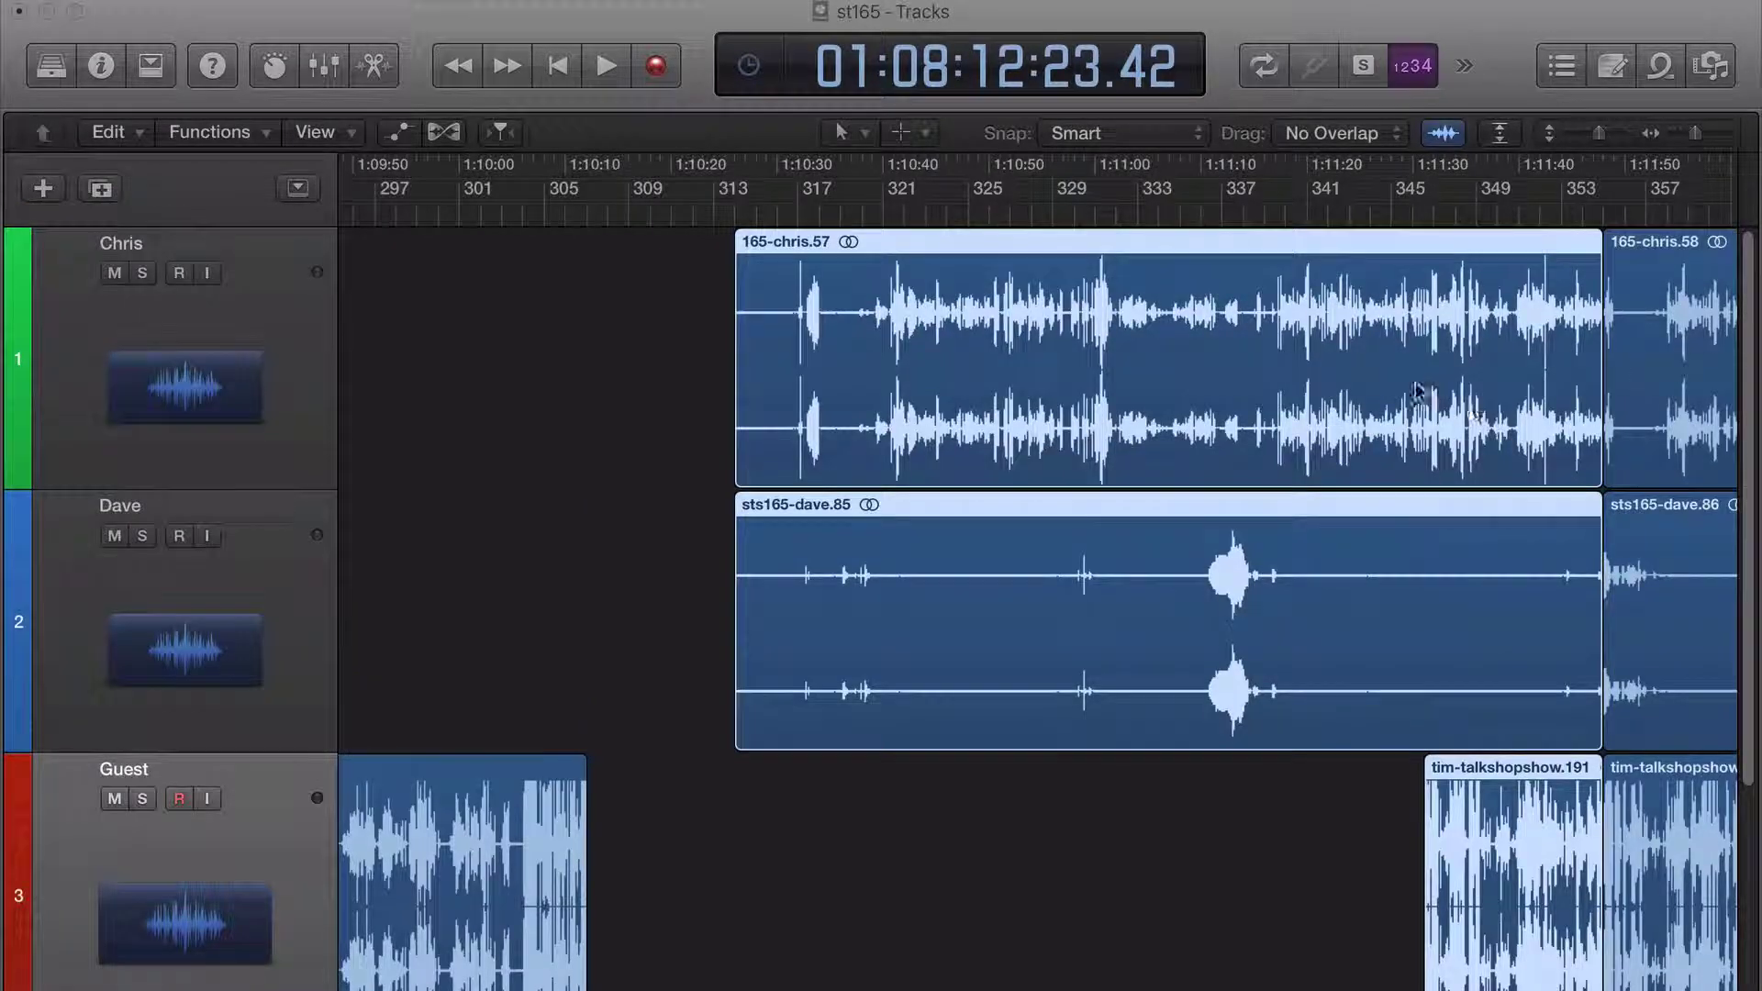
left_click_drag(1496, 427, 1298, 399)
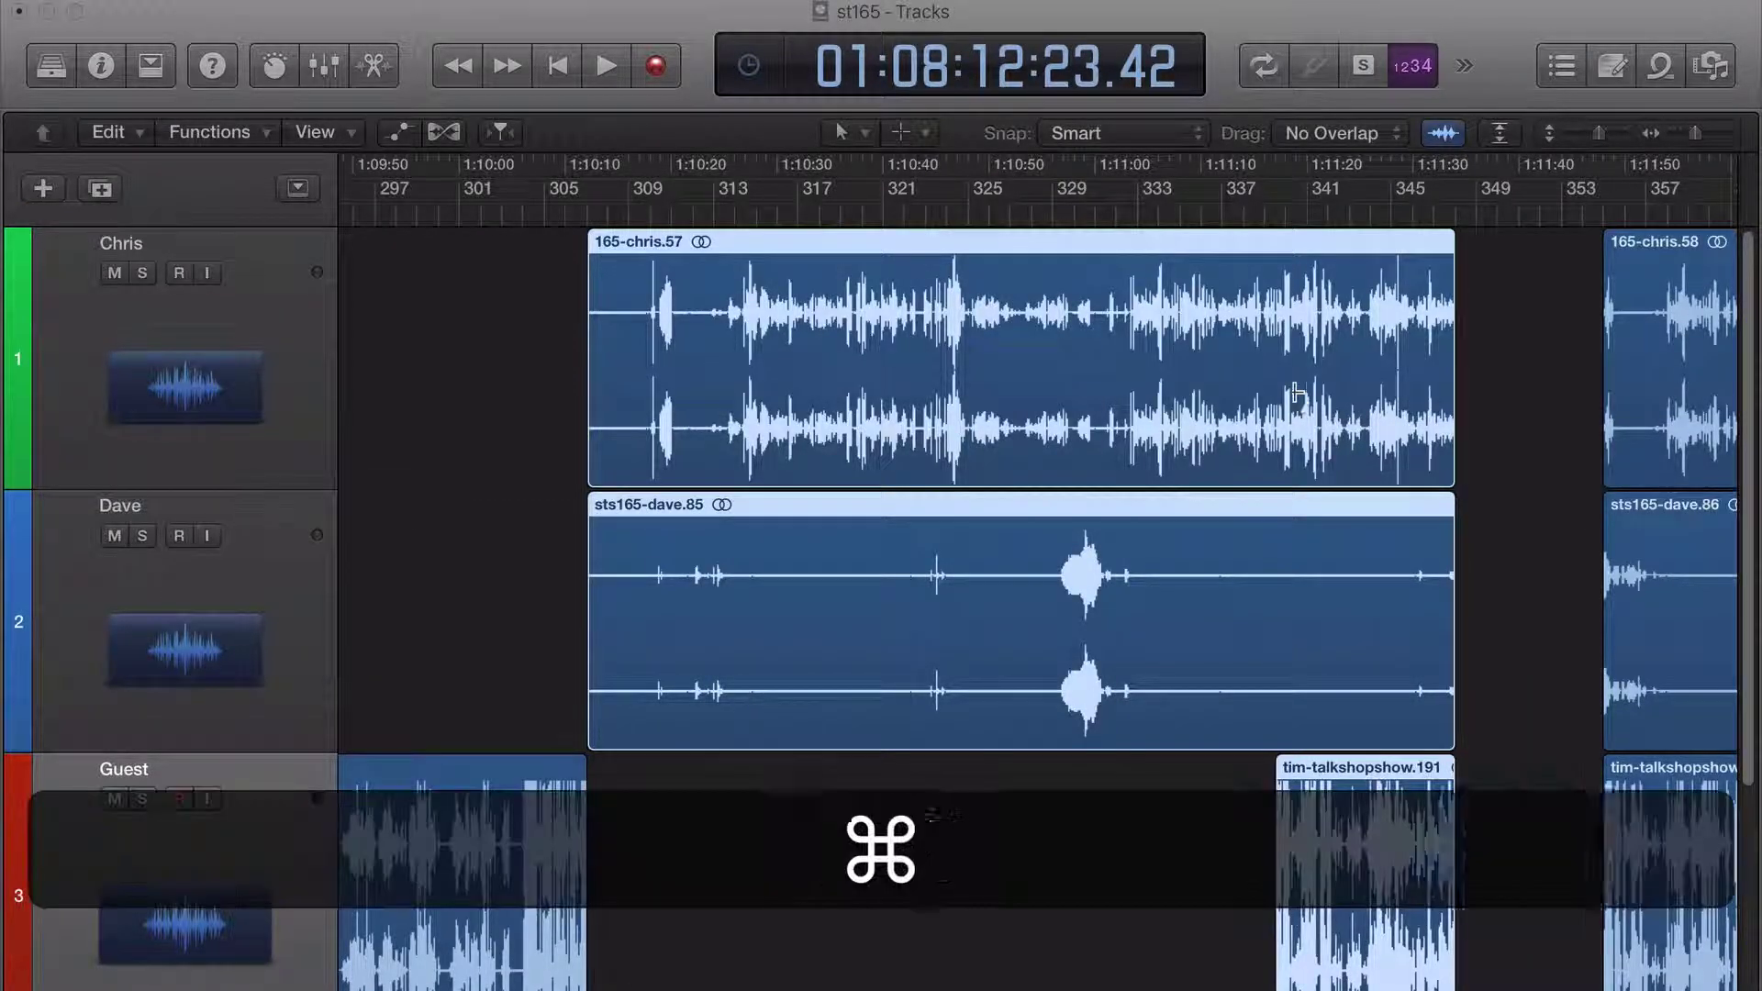
key("super+z")
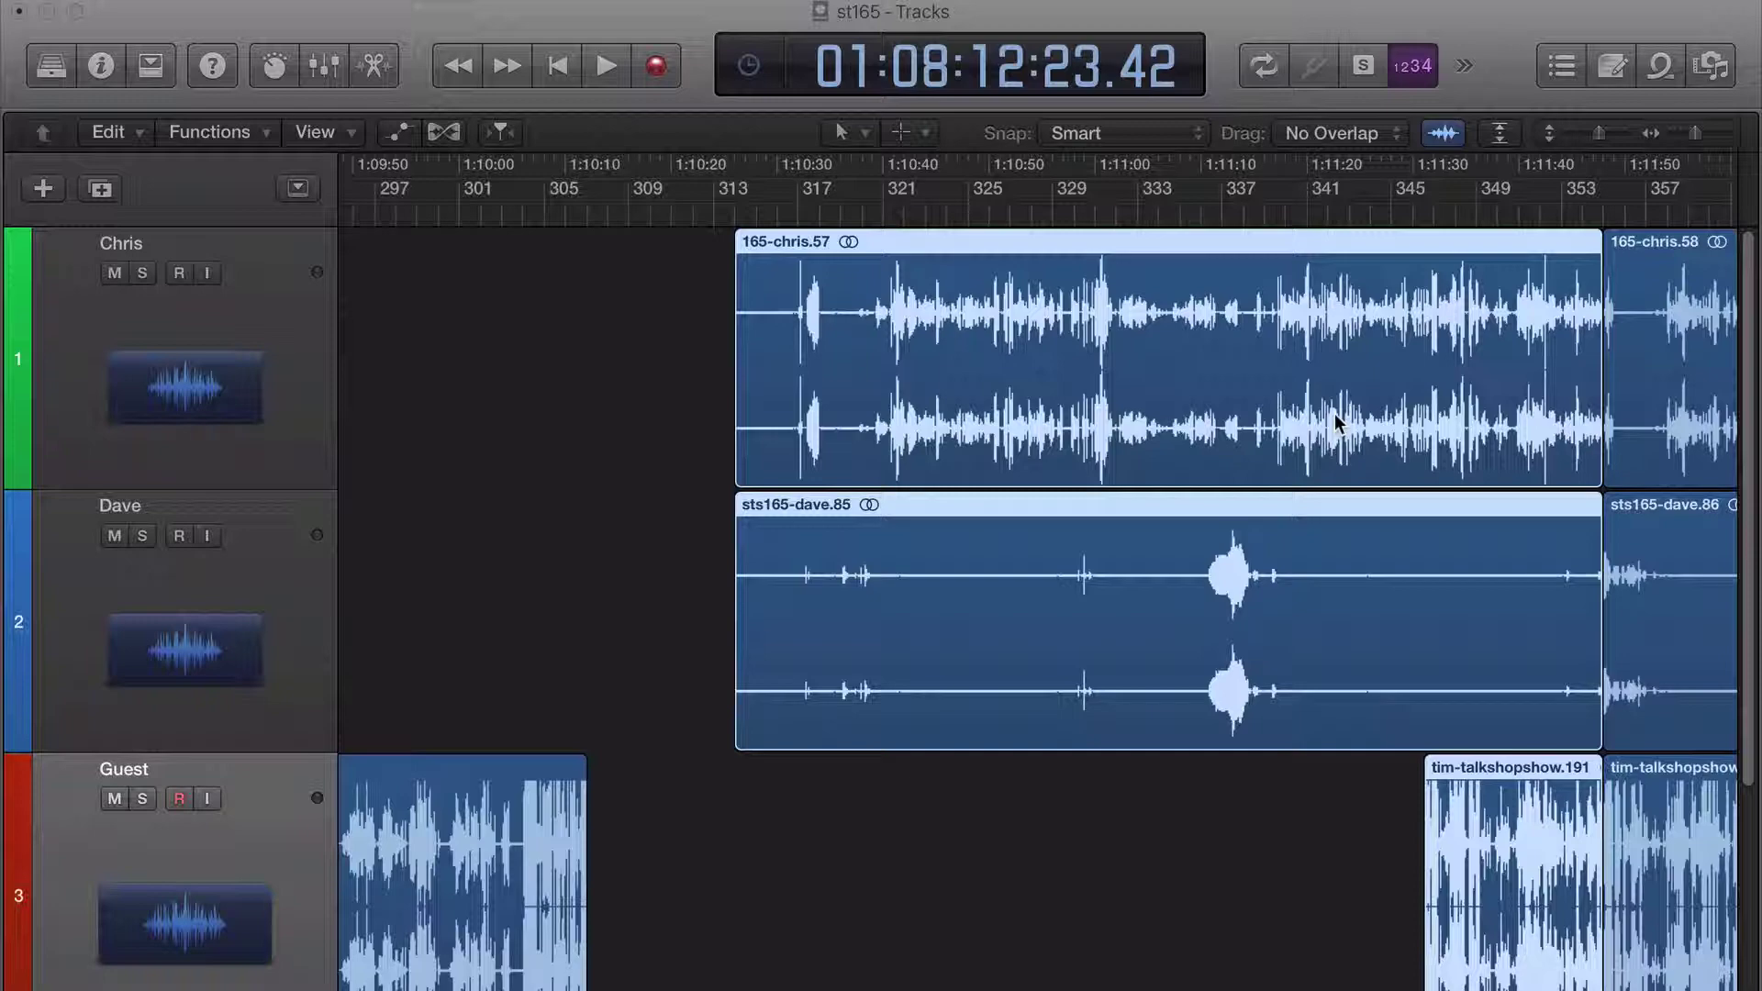
- Delete the selected Chris, Dave and Guest region pieces
key("BackSpace")
key("shift+BackSpace")
scroll(669, 554, "right", 10)
scroll(912, 609, "left", 3)
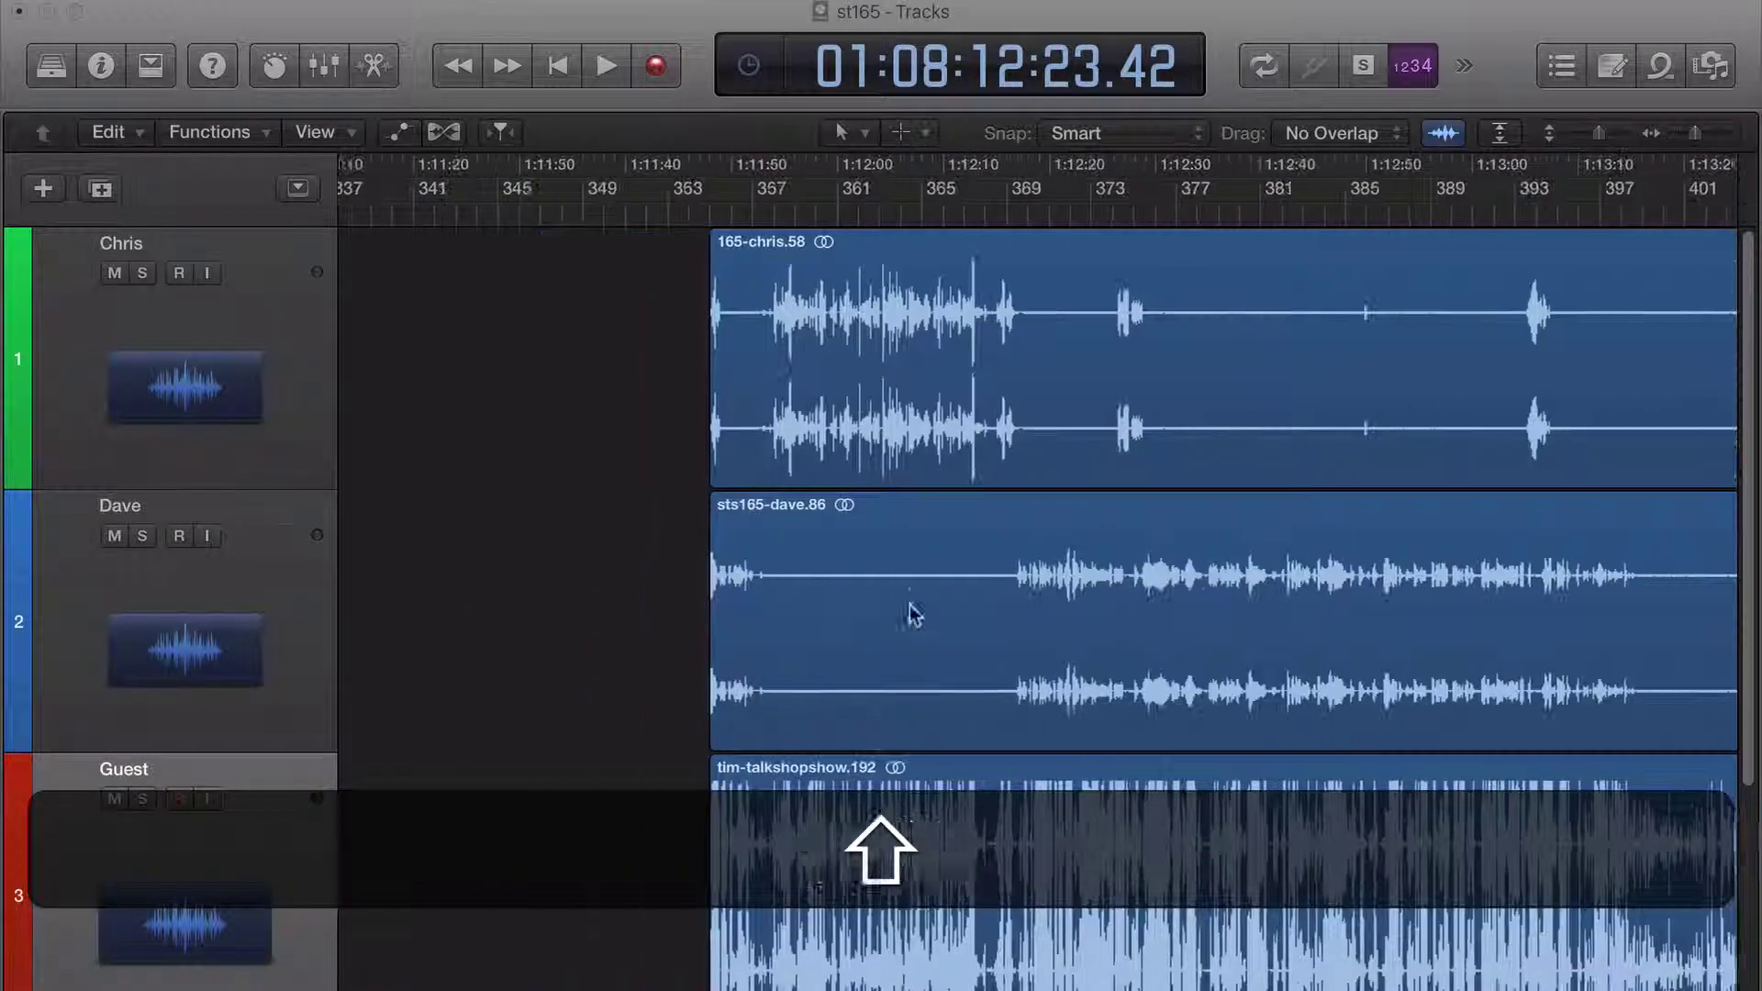
- Cut marked silent ranges out of Dave's and Chris's regions
left_click_drag(797, 606, 979, 624)
key("BackSpace")
scroll(1000, 613, "right", 5)
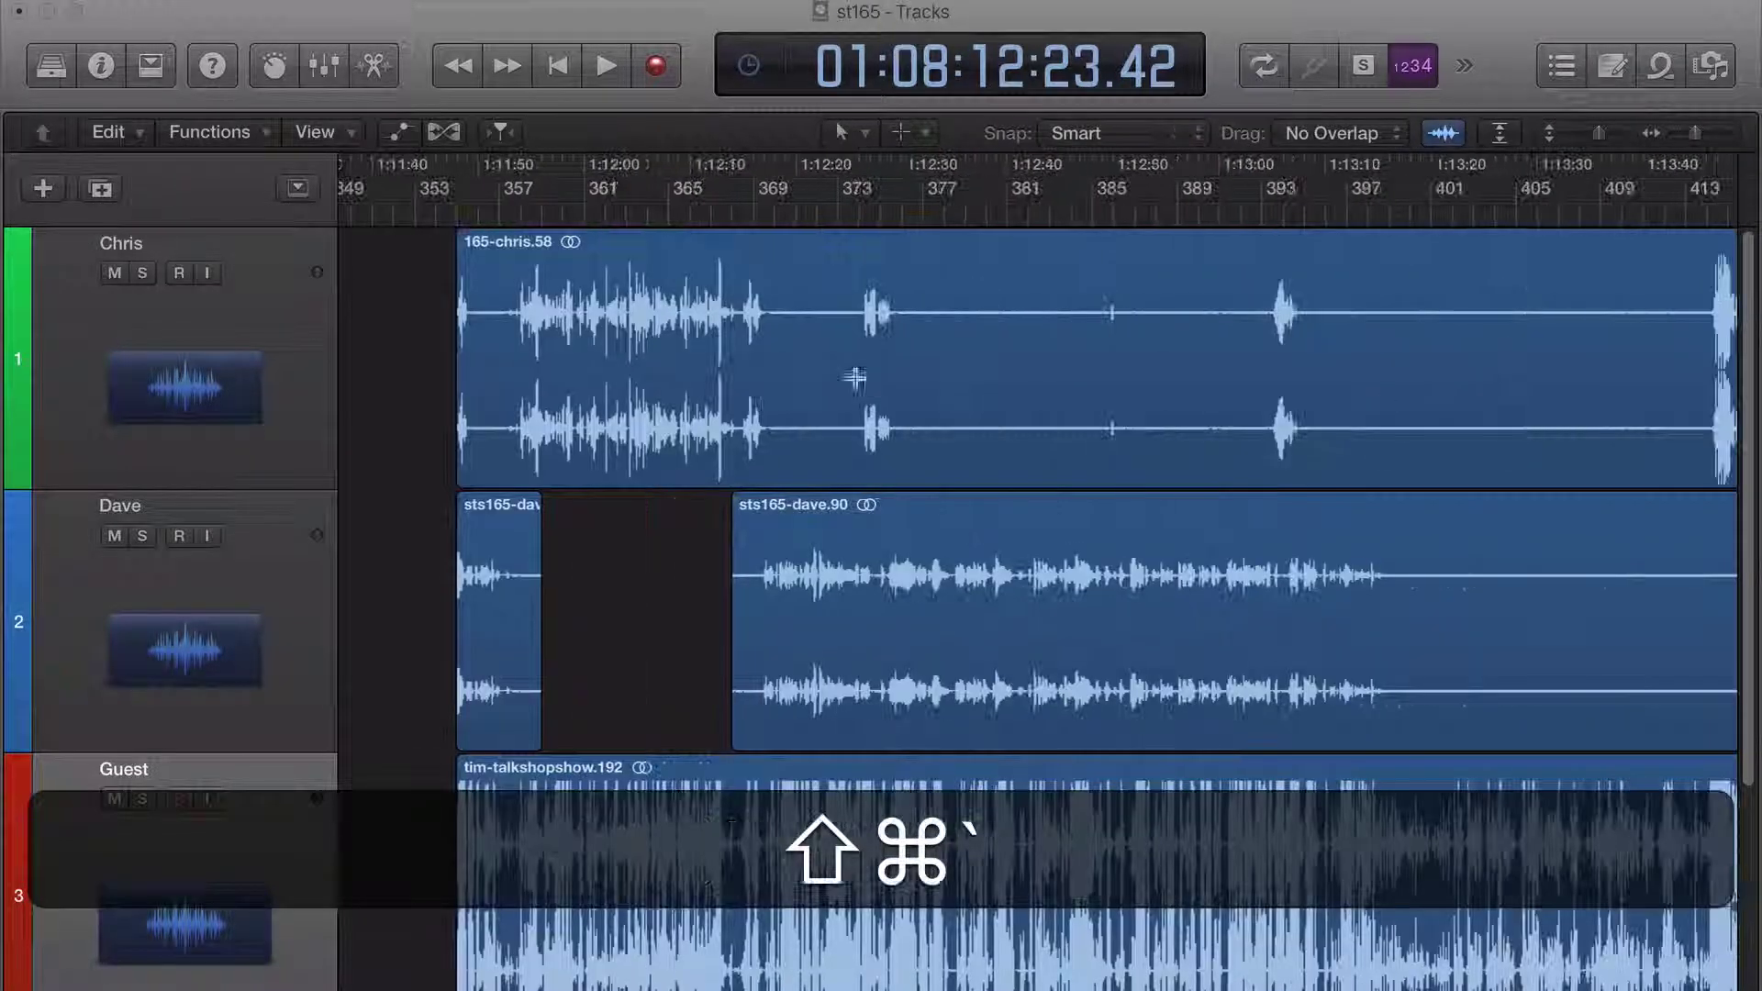
left_click_drag(799, 342, 1260, 371)
key("BackSpace")
key("BackSpace")
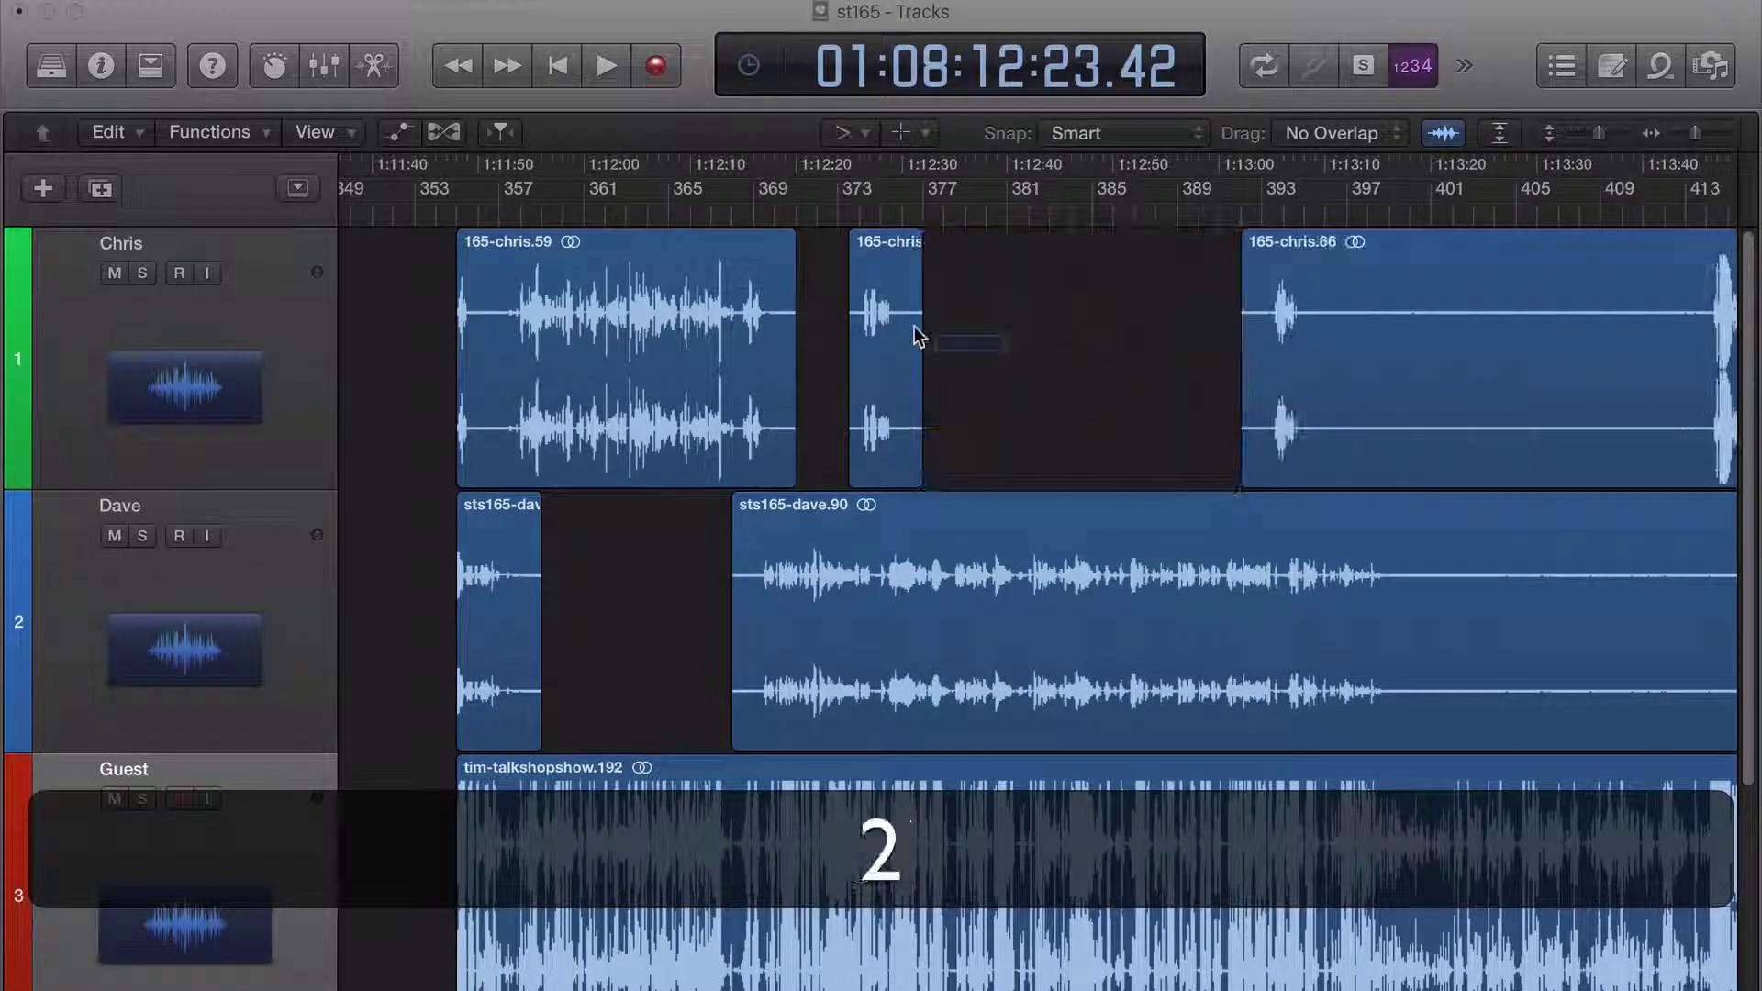
left_click(916, 334)
- Remove the silent range at bar 409 from all three tracks
scroll(1020, 461, "right", 5)
scroll(966, 450, "right", 5)
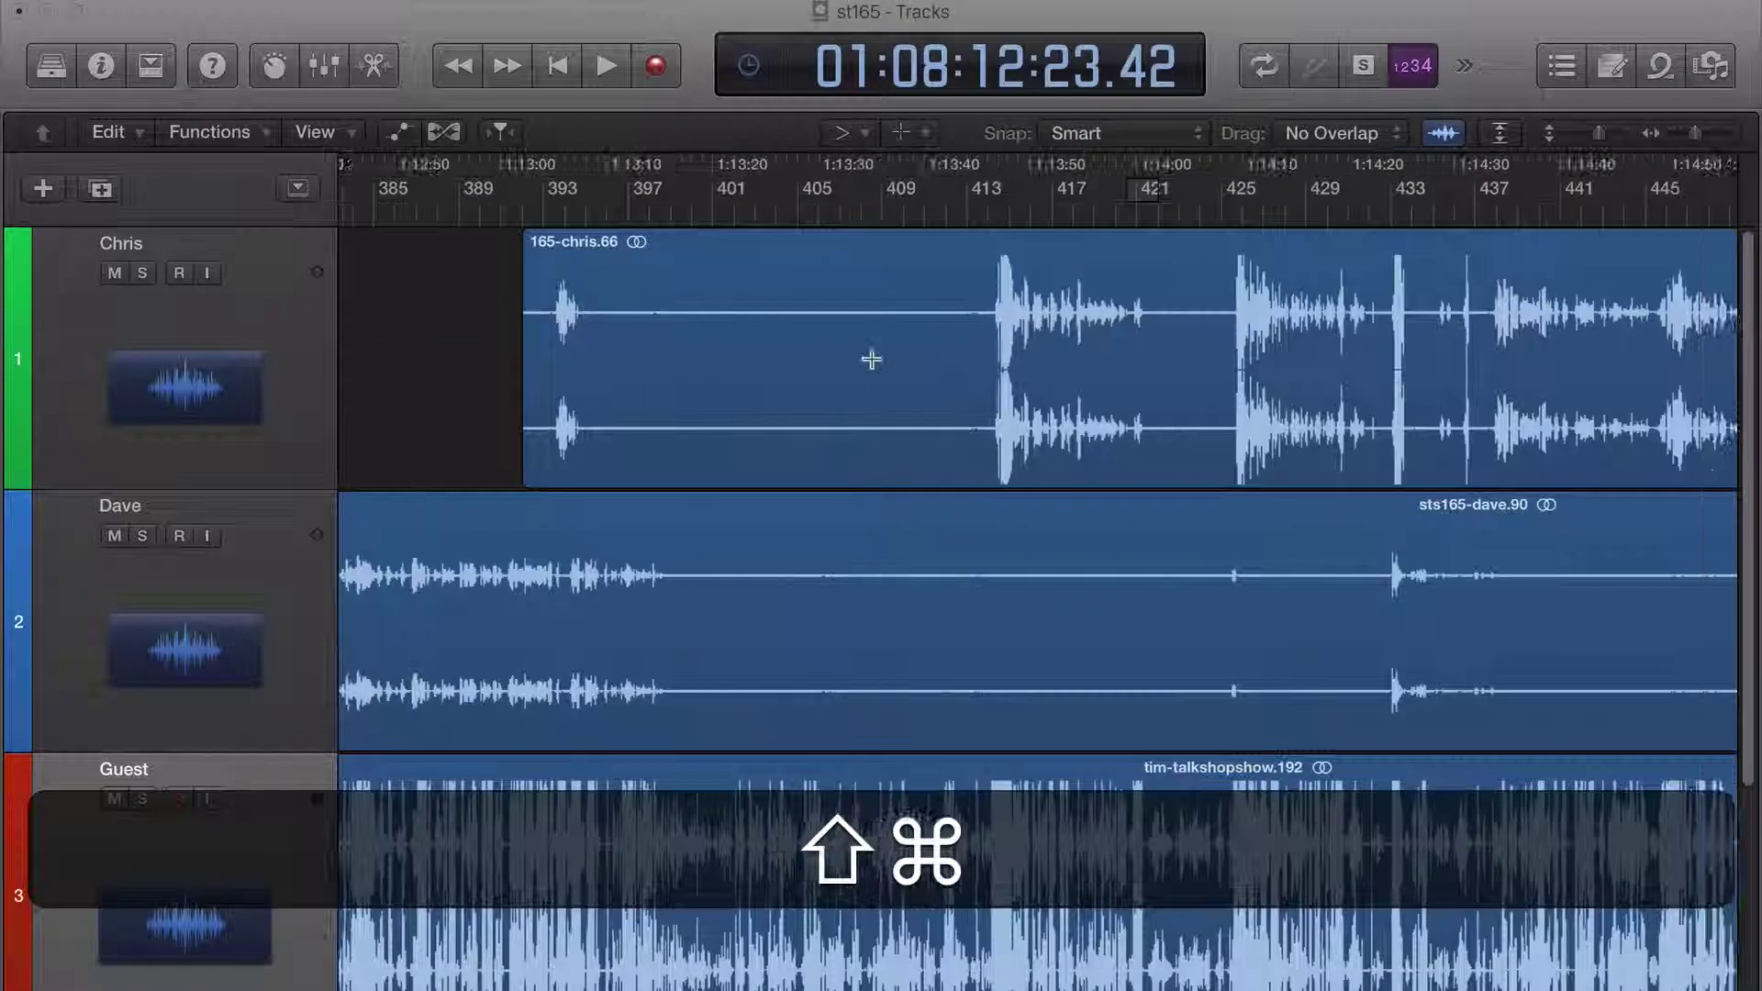
left_click_drag(879, 358, 950, 921)
key("BackSpace")
left_click(1041, 643)
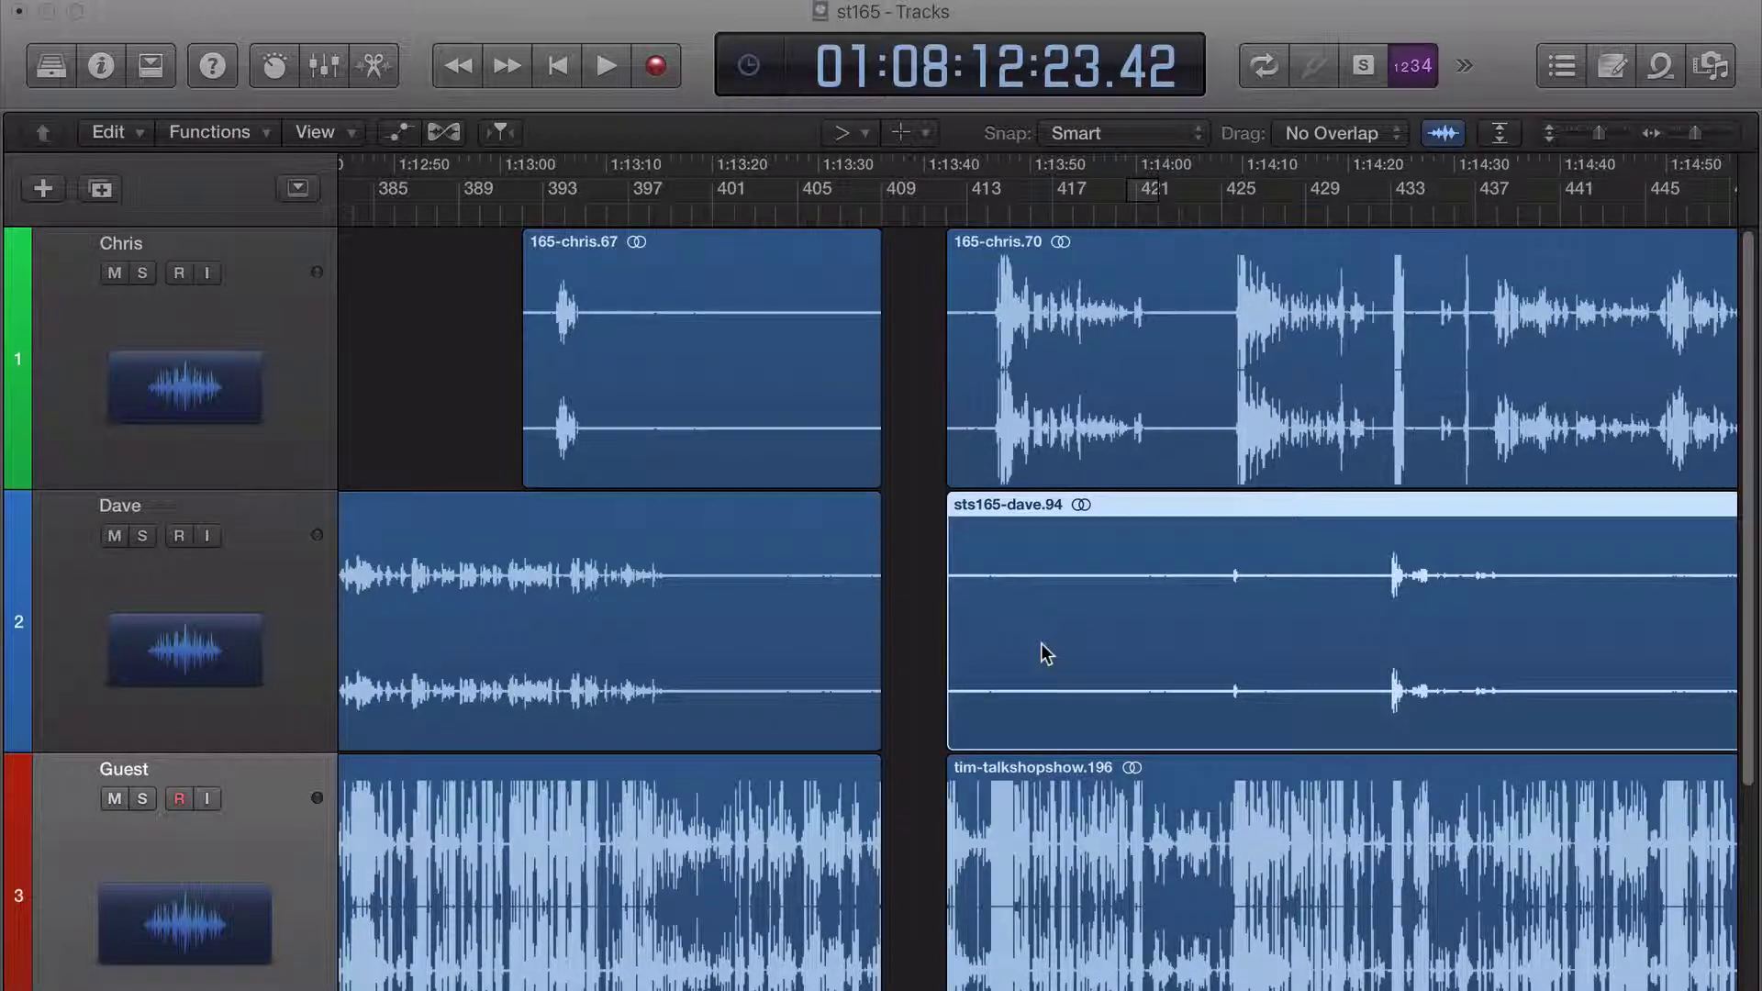
- Delete two more silent ranges across all tracks, leaving gaps near bars 440–480 and 510–577
scroll(1041, 653, "down", 5)
scroll(1037, 656, "right", 4)
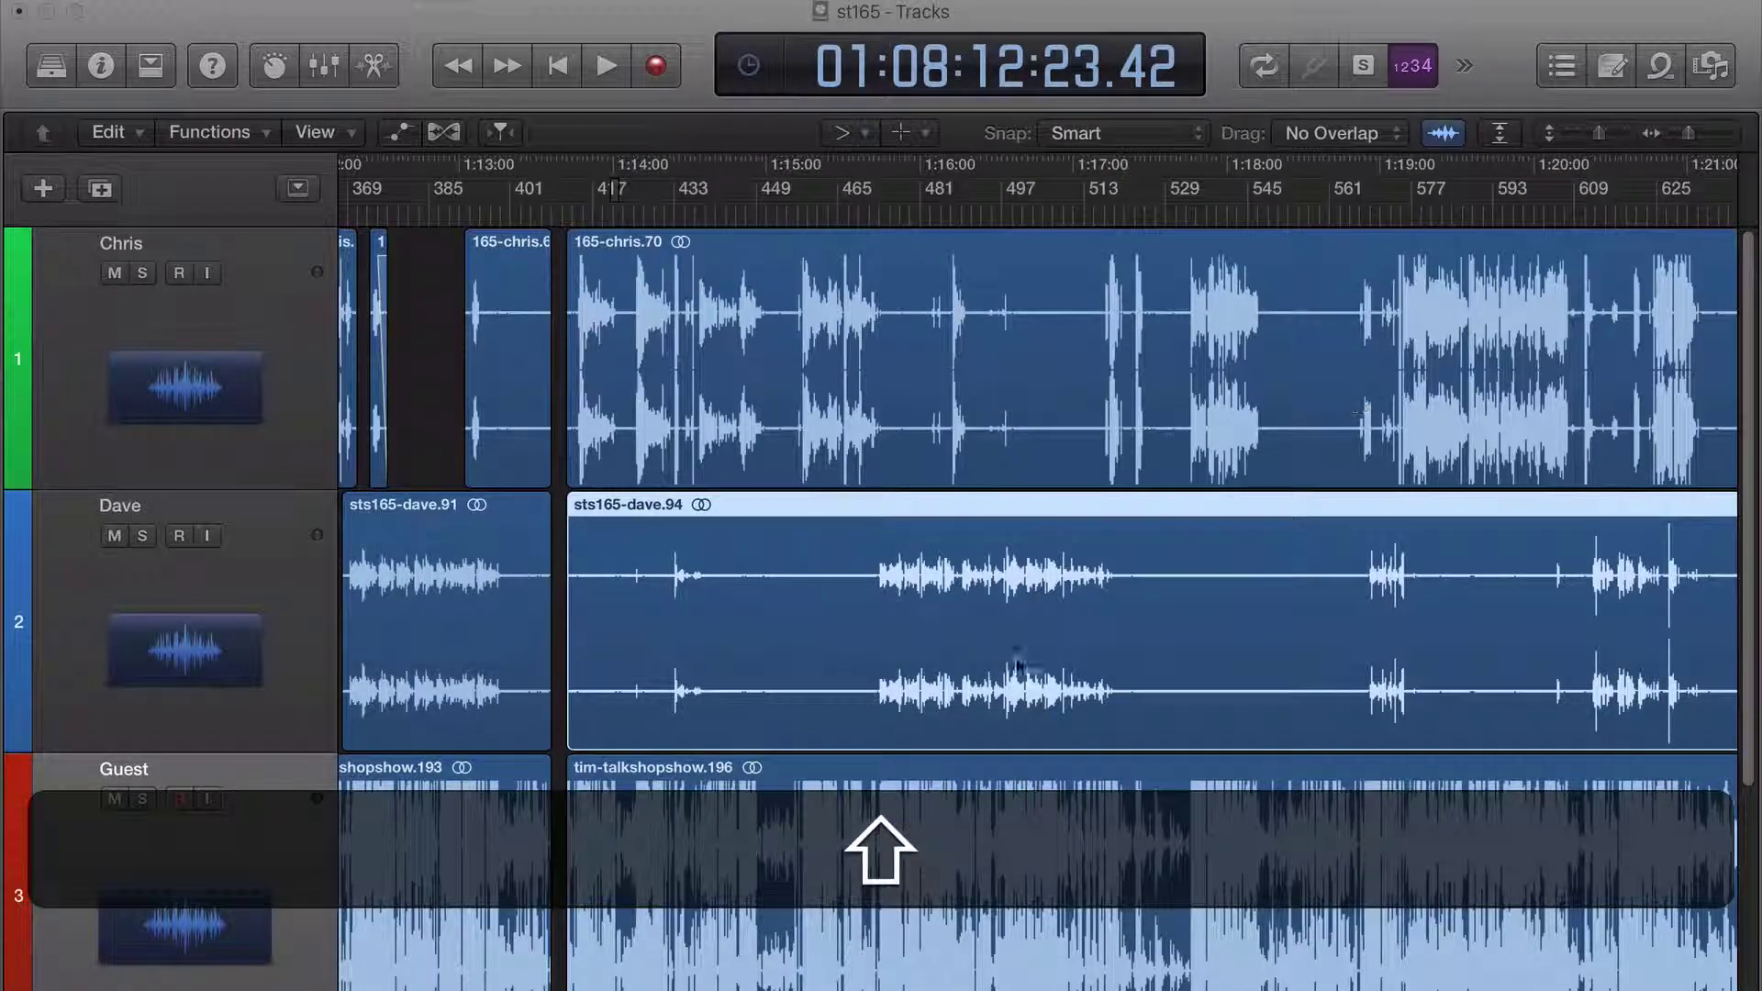
left_click_drag(716, 725, 920, 734)
key("BackSpace")
left_click_drag(1087, 239, 1390, 918)
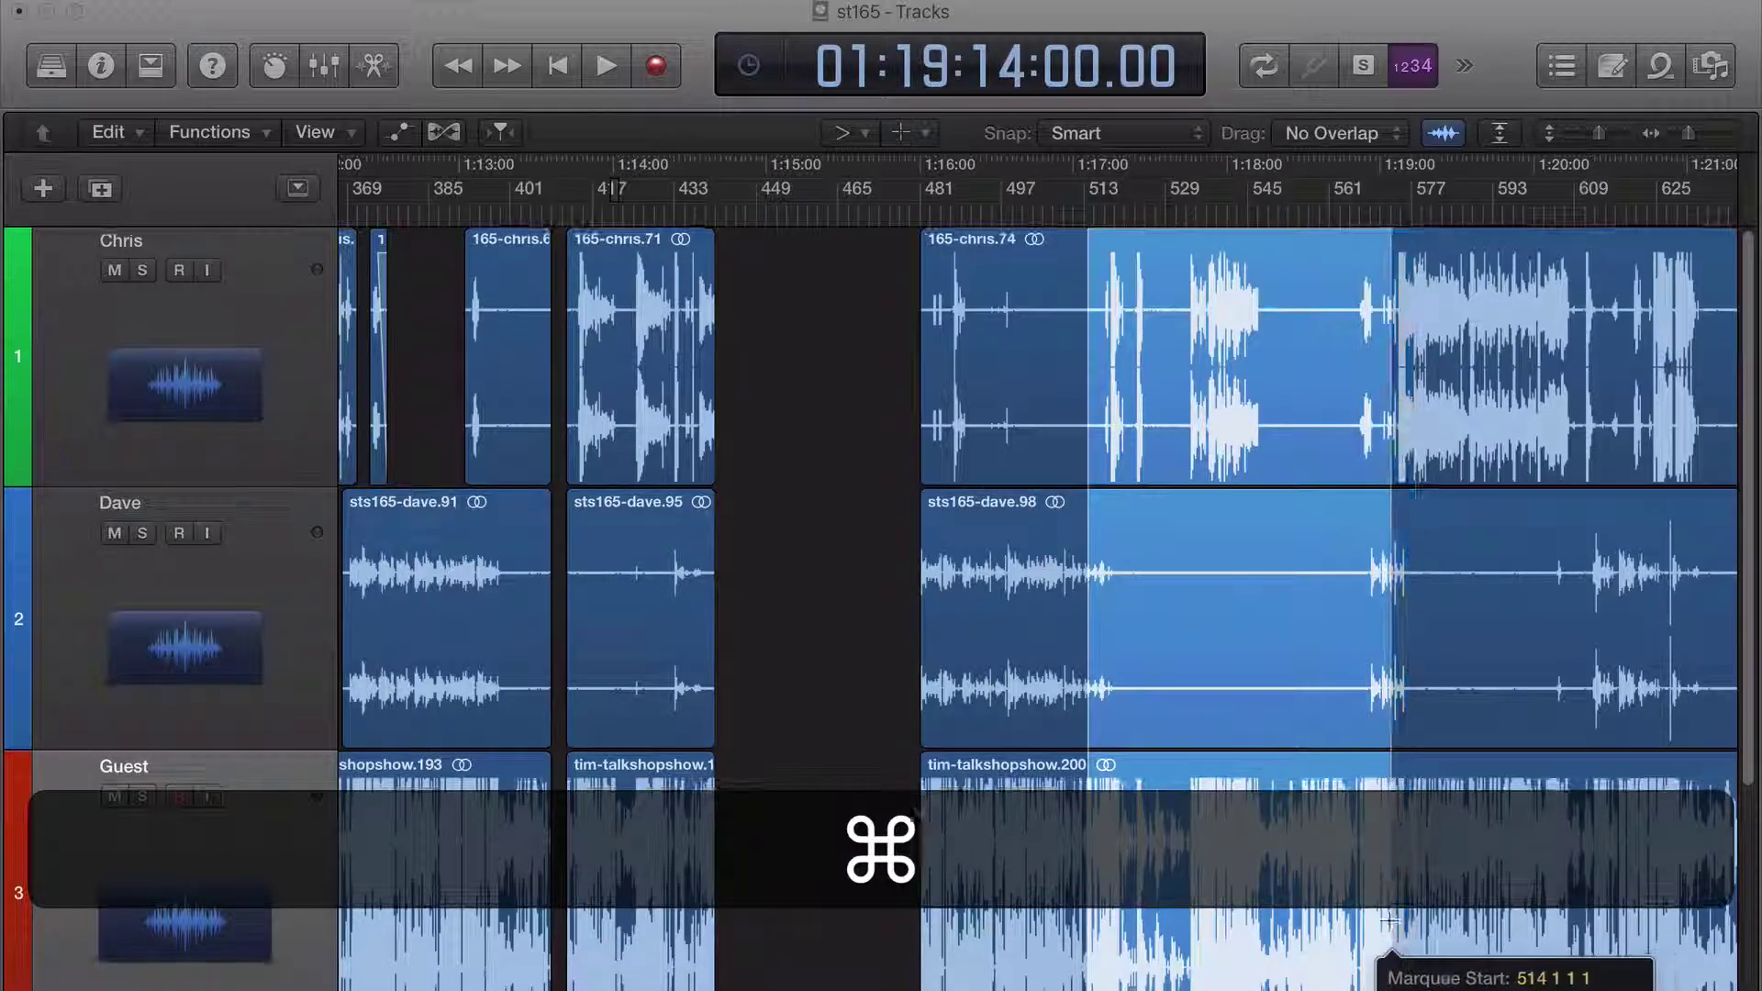
key("BackSpace")
left_click(624, 403)
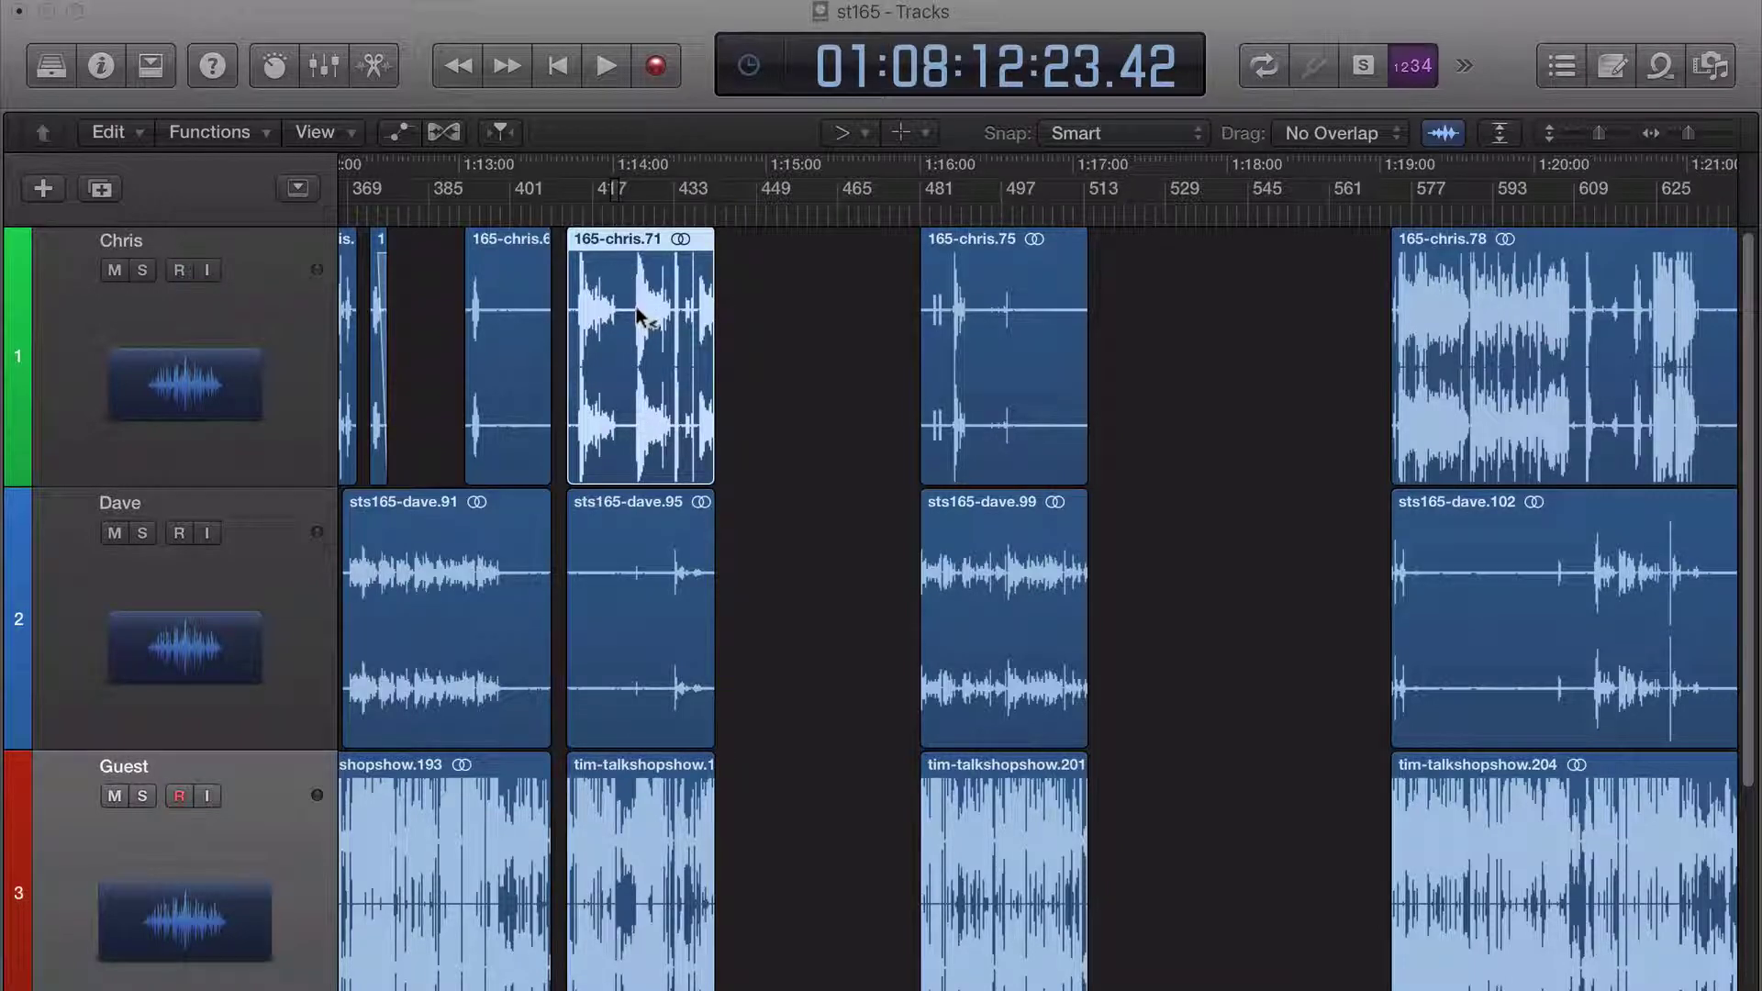
- Rearrange the later regions and slide all following regions left to close the gap
key("shift+f")
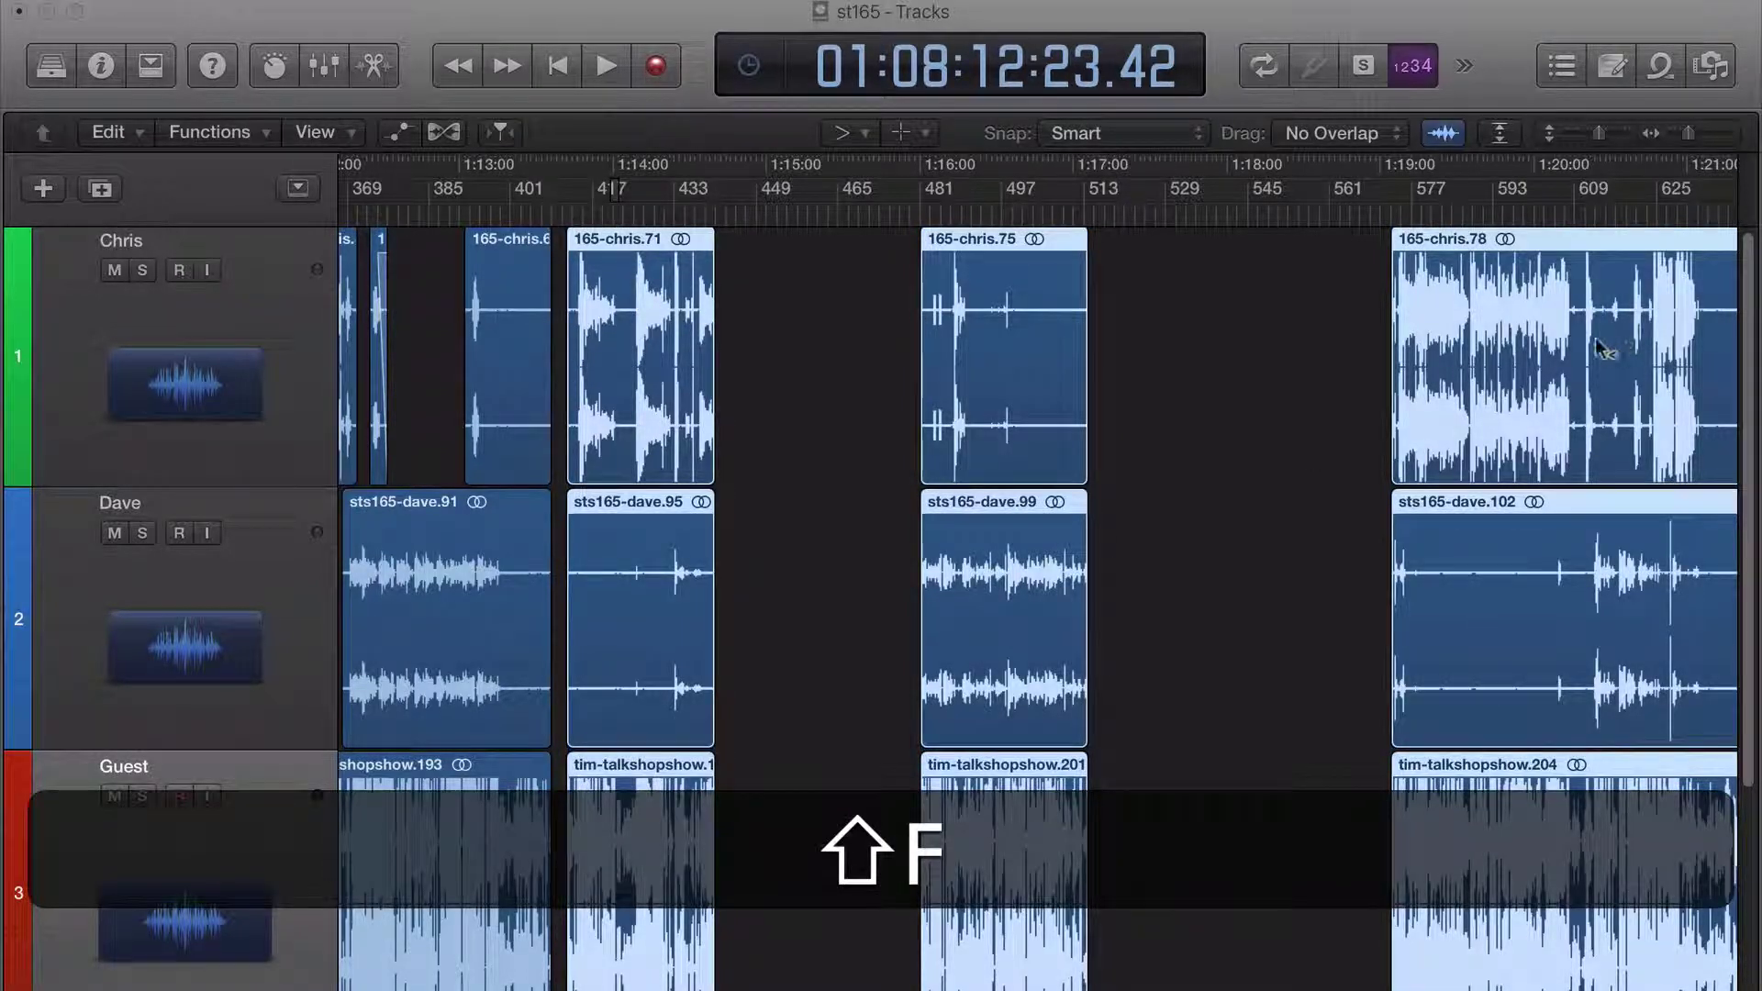
scroll(1089, 624, "down", 5)
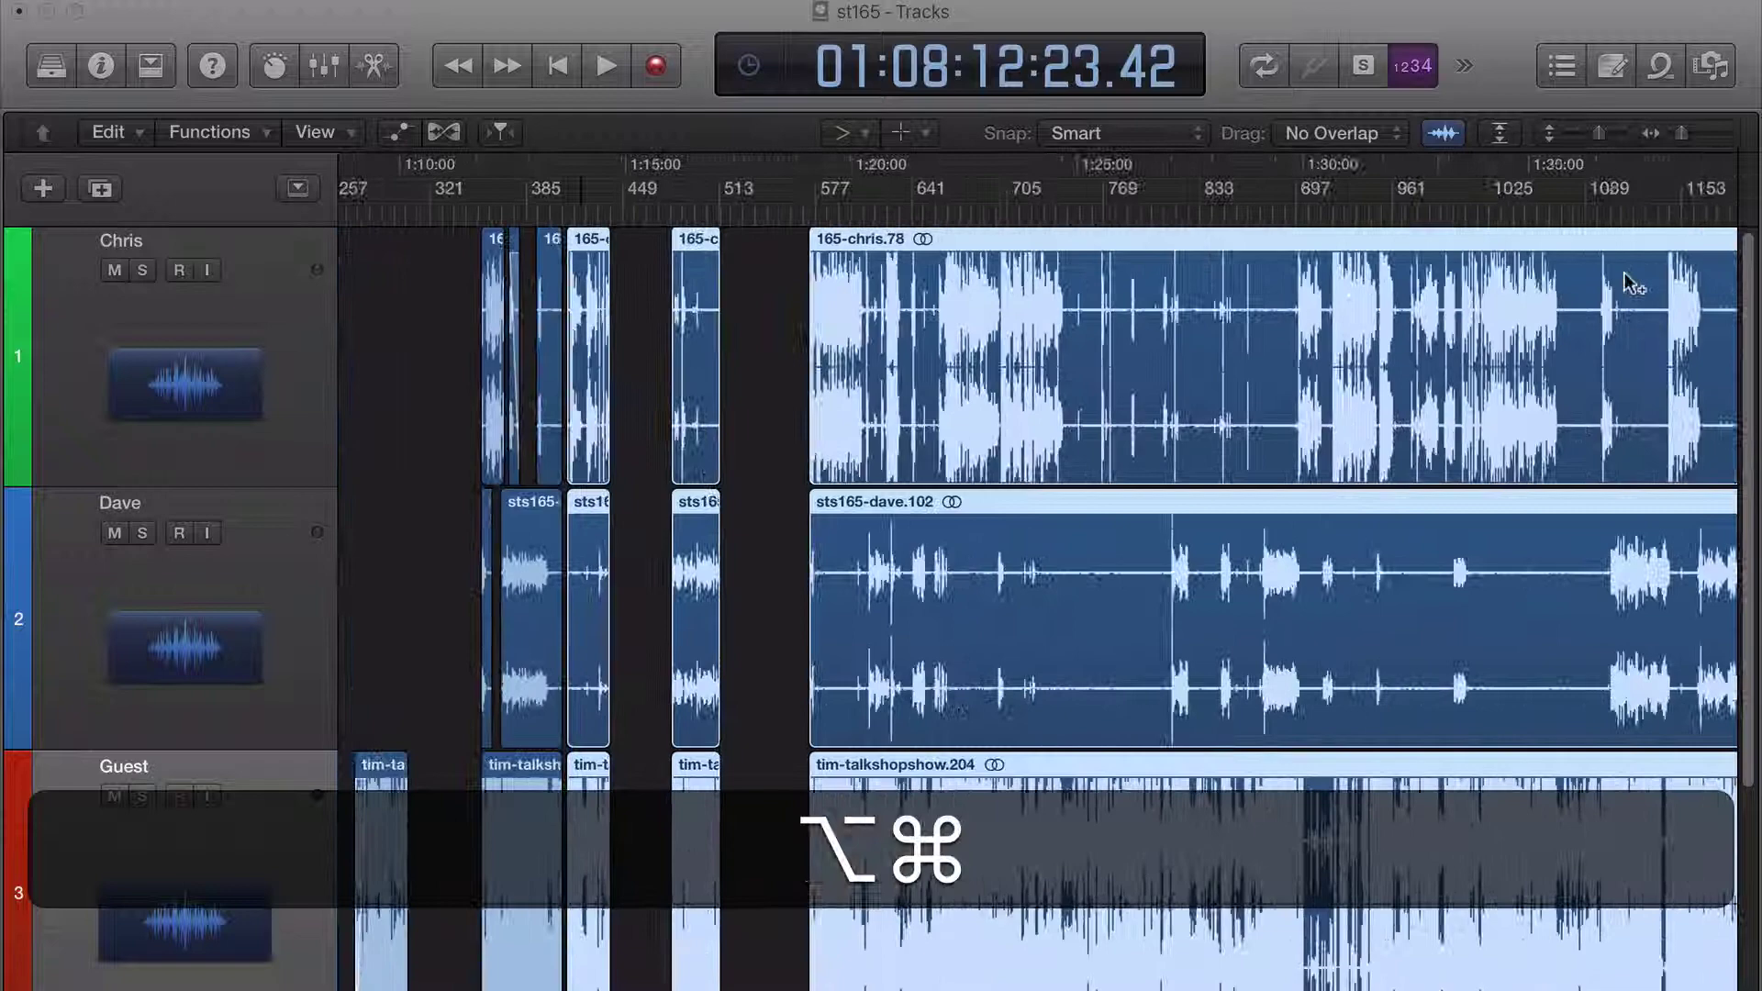
scroll(1264, 702, "up", 2)
scroll(885, 621, "down", 4)
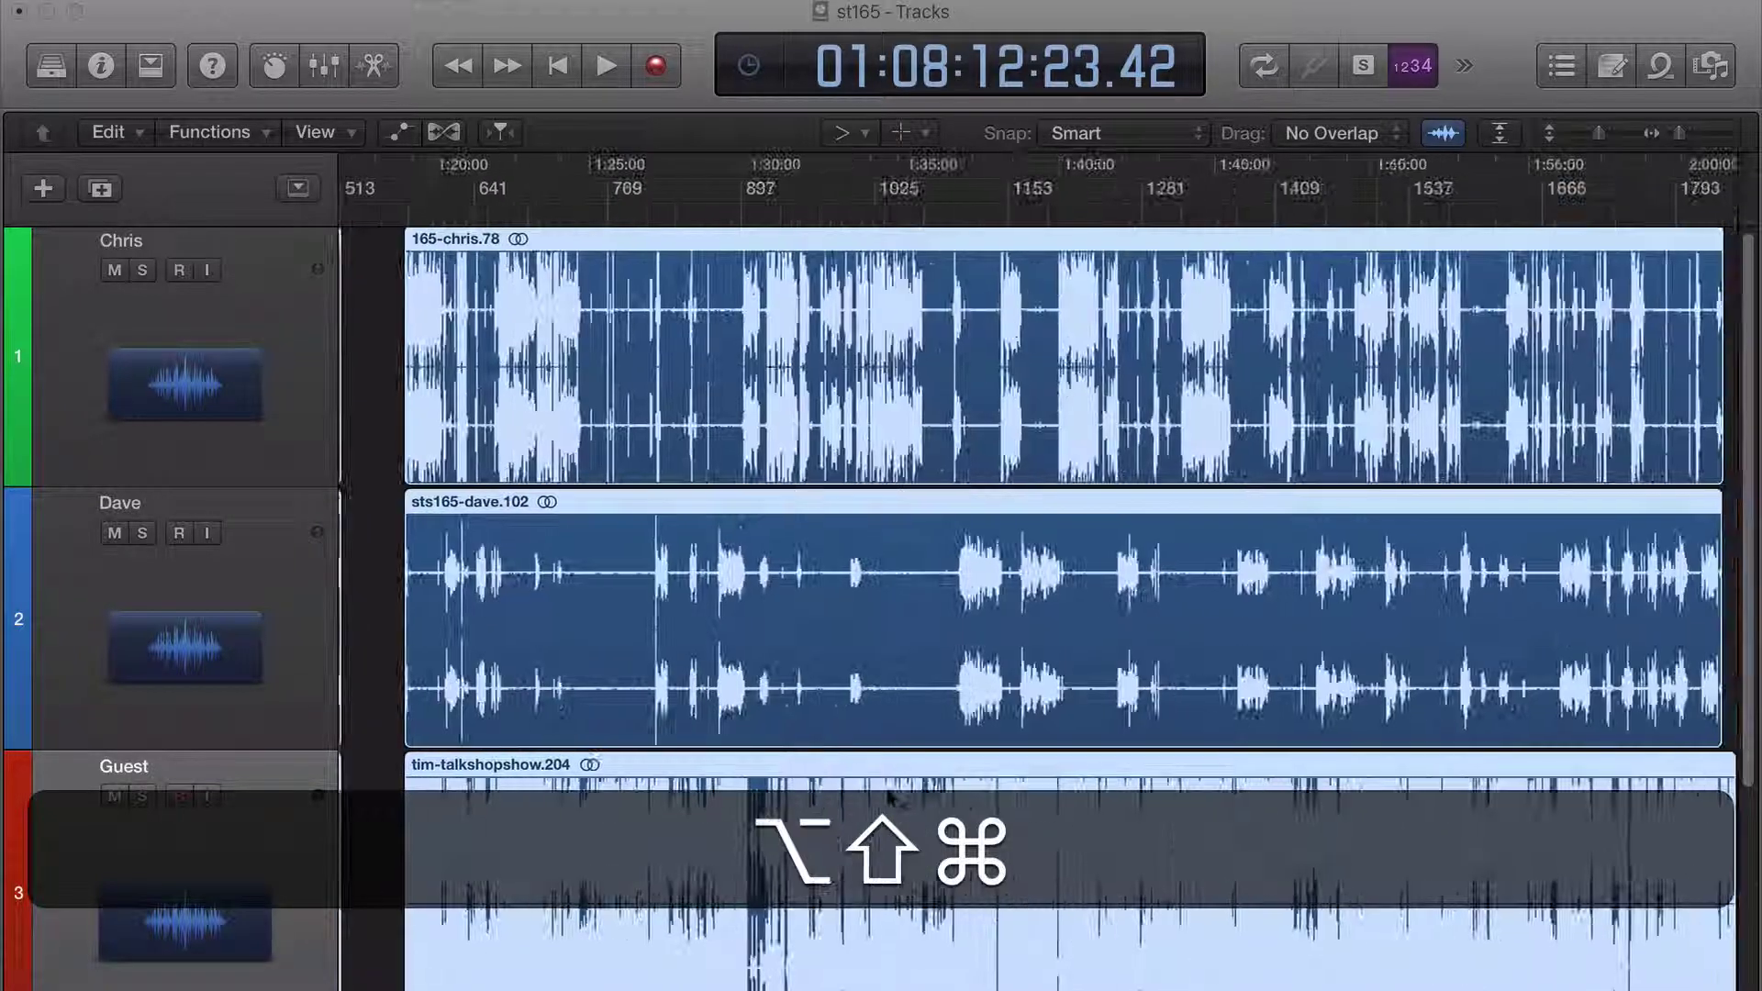
left_click_drag(842, 611, 1019, 610)
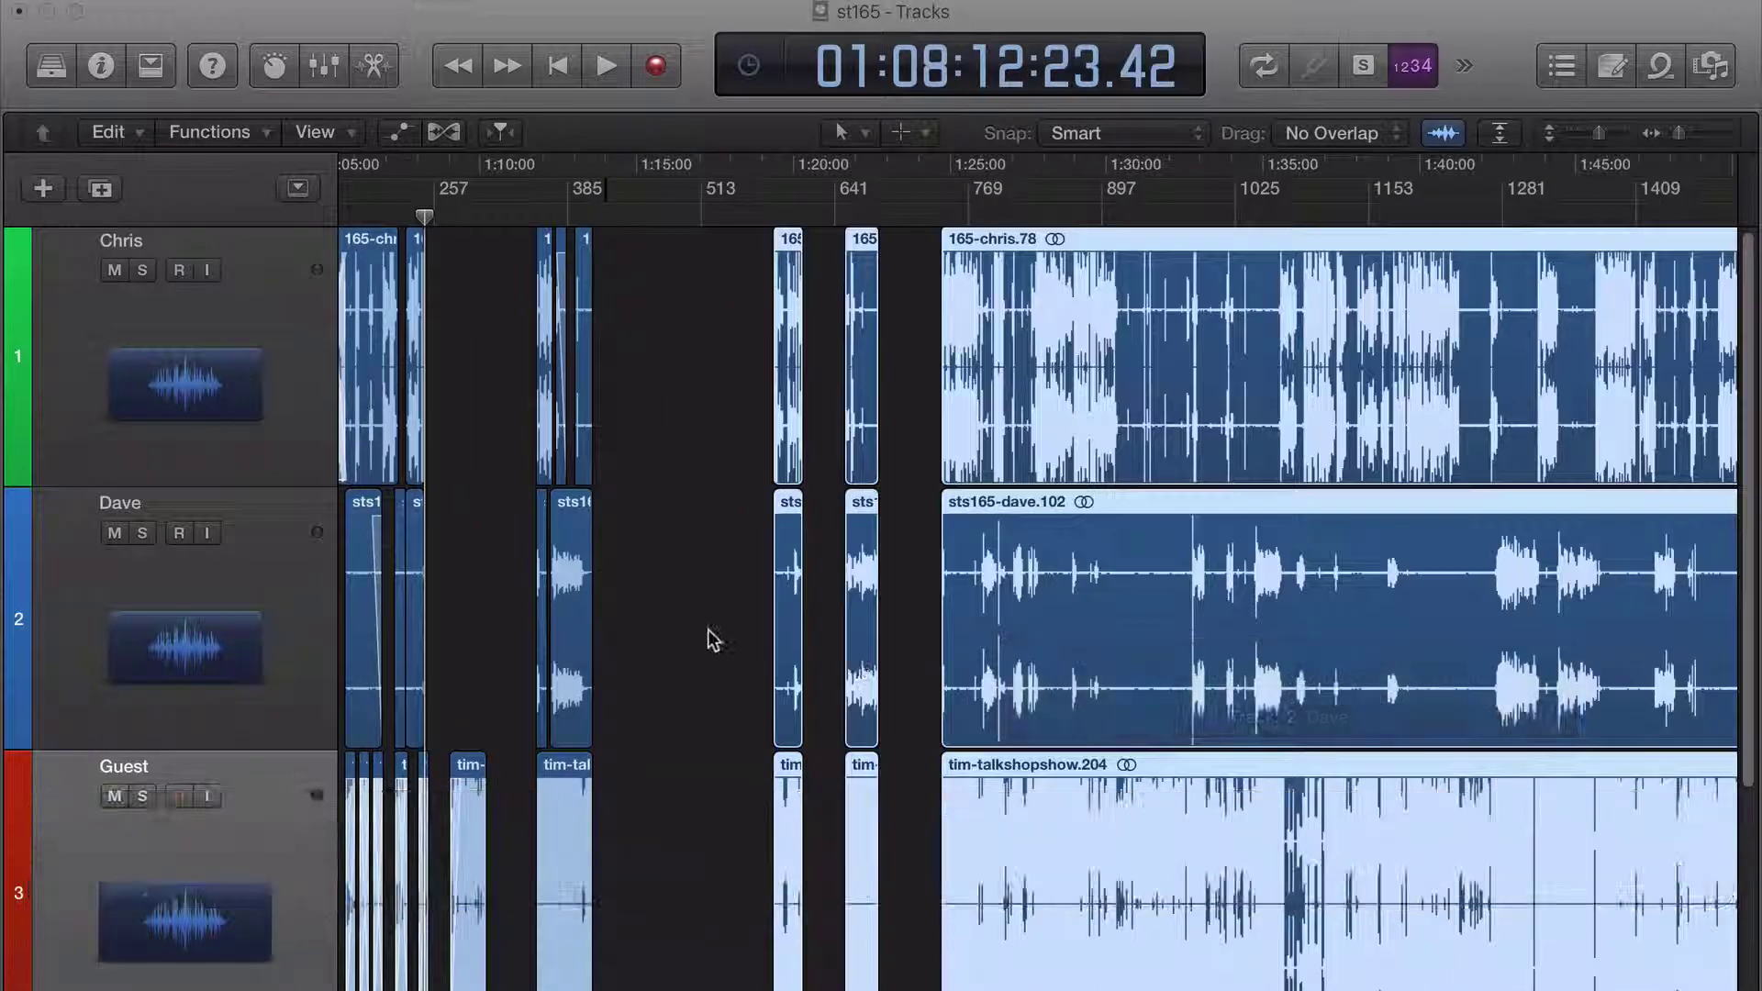
left_click_drag(628, 971, 569, 405)
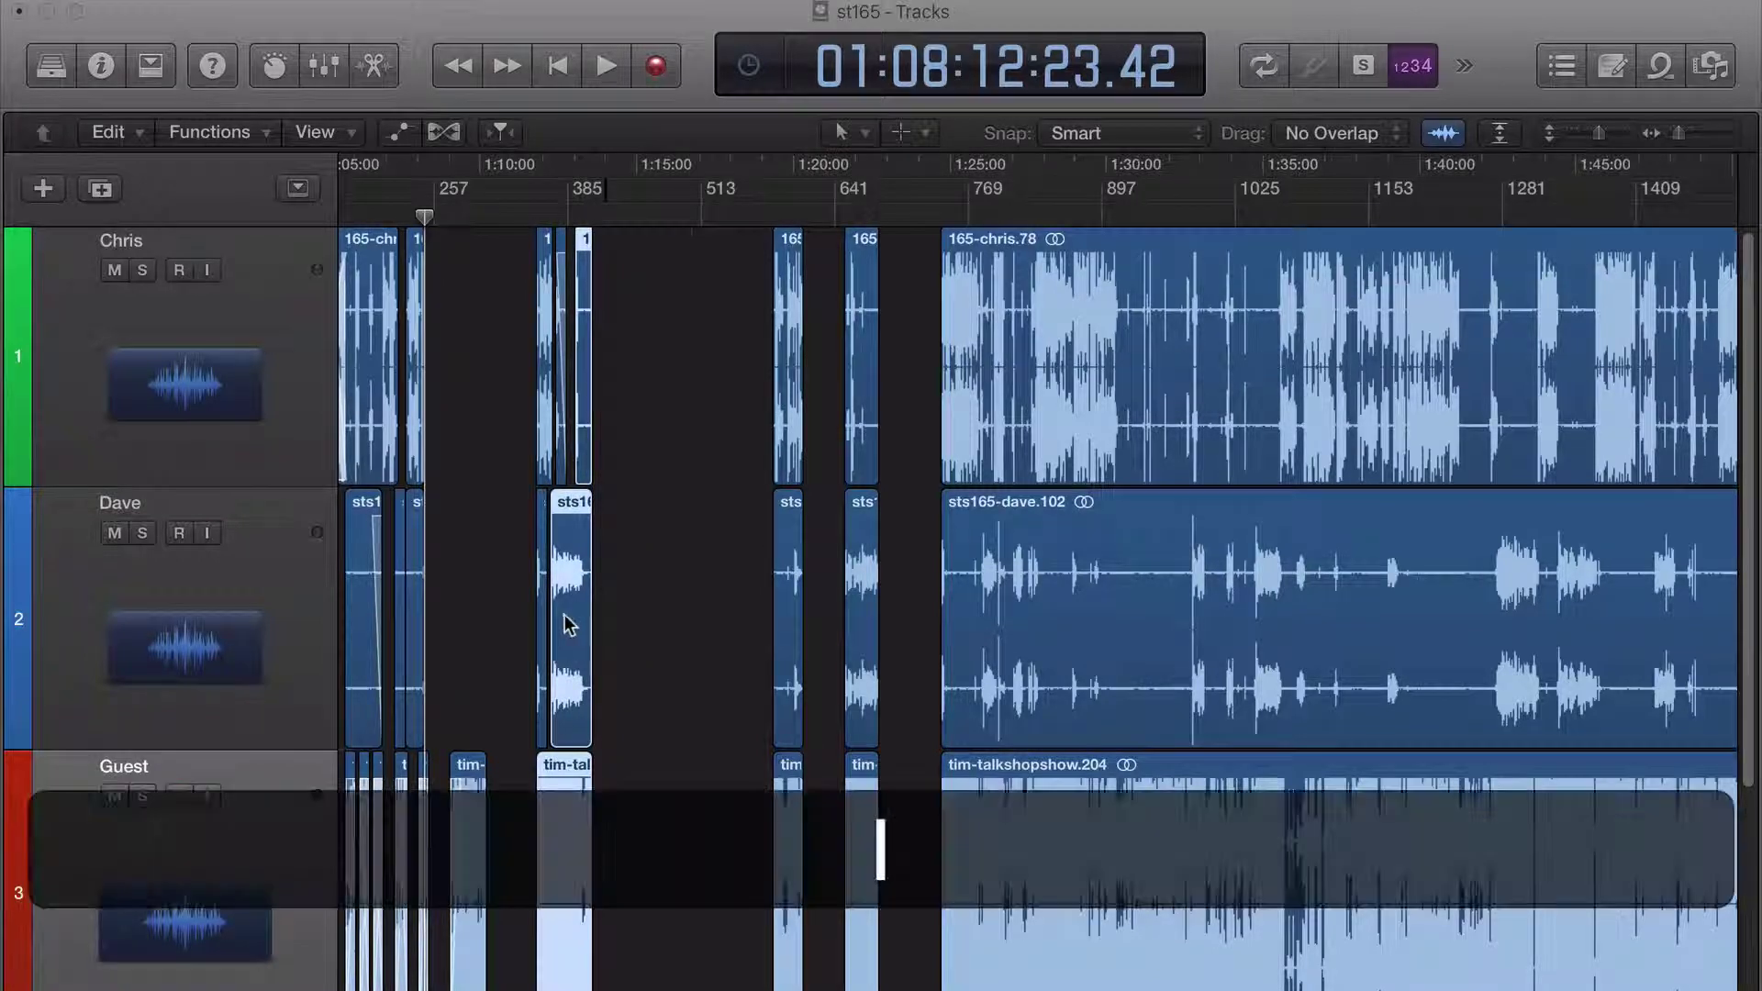
left_click_drag(570, 617, 916, 596)
key("shift+f")
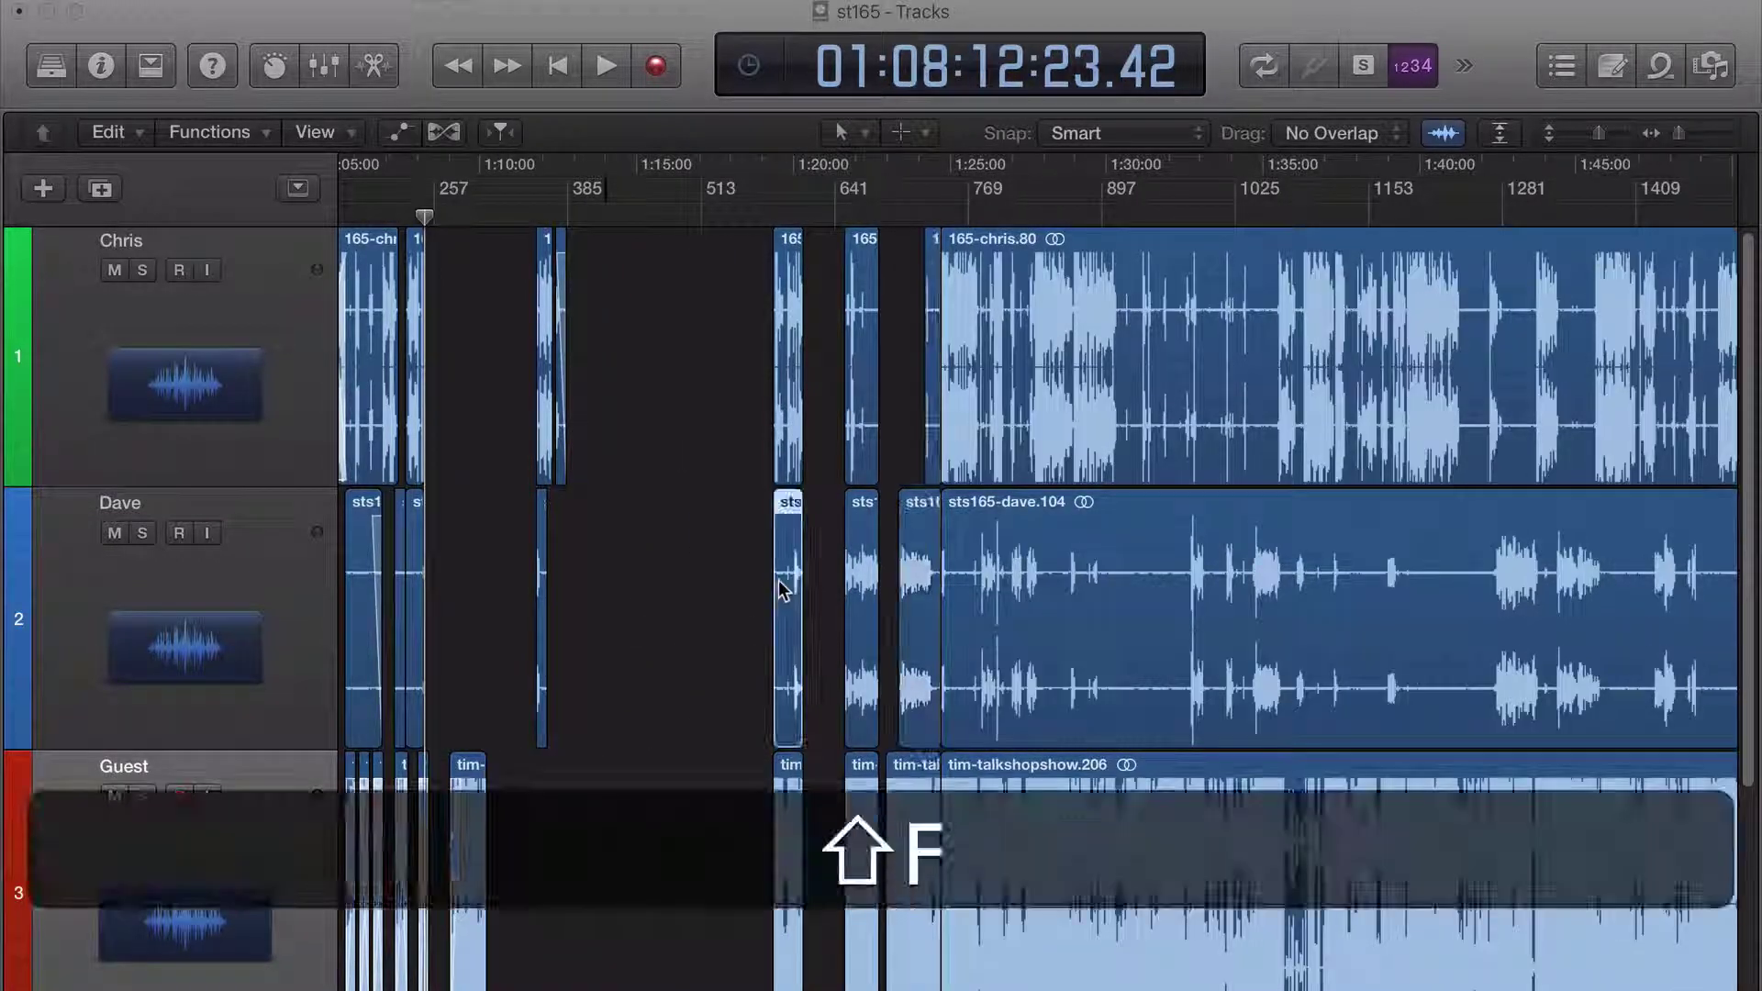
left_click_drag(1141, 630, 564, 597)
- Cut the silence near bar 617 from Chris and Dave and slide their later regions left
scroll(583, 578, "up", 5)
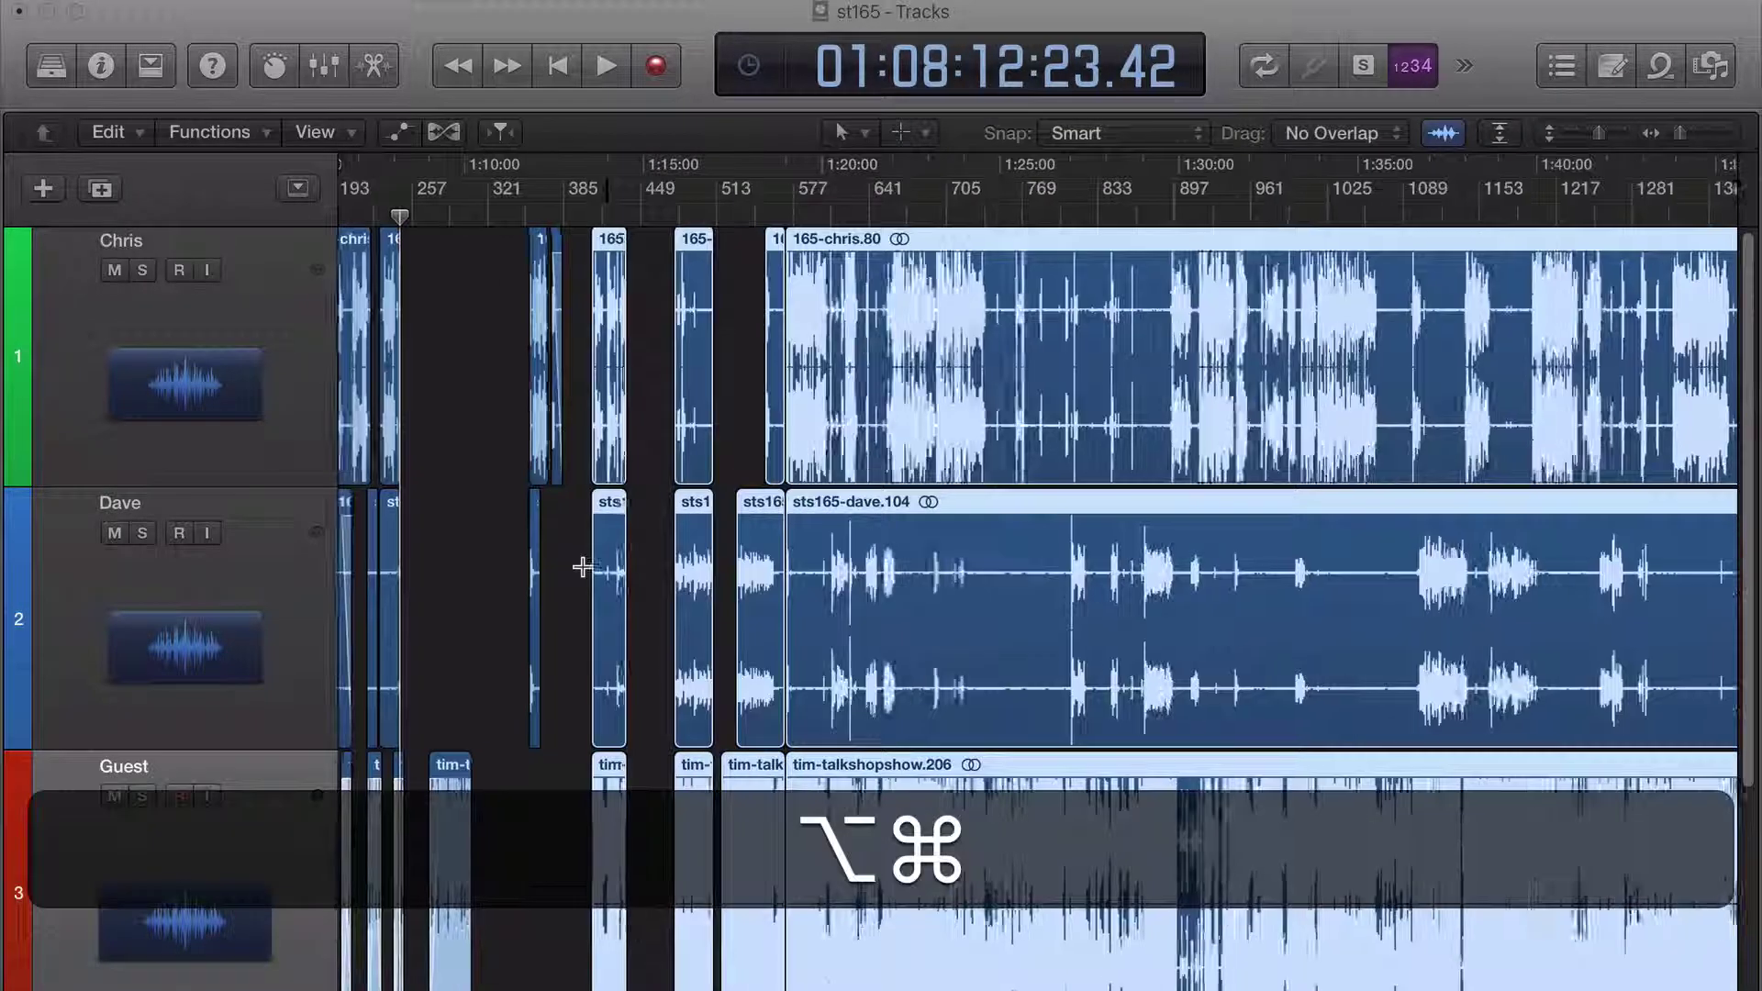
scroll(614, 622, "right", 6)
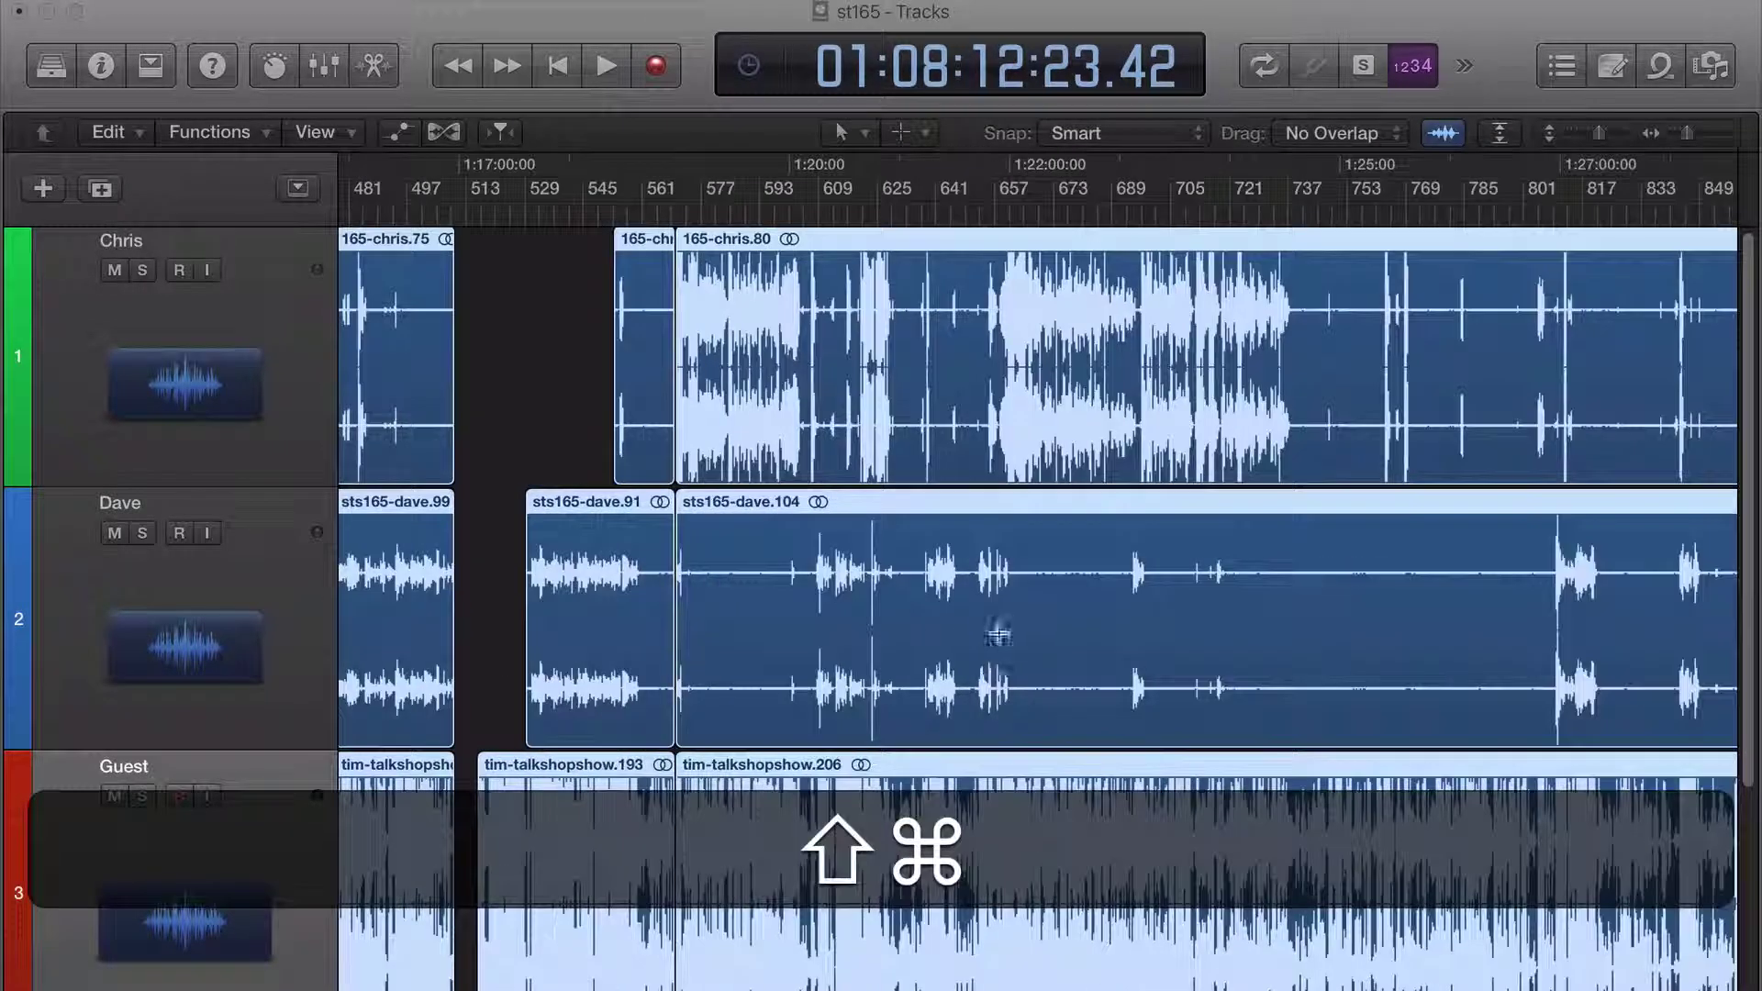
left_click_drag(880, 698, 1059, 306)
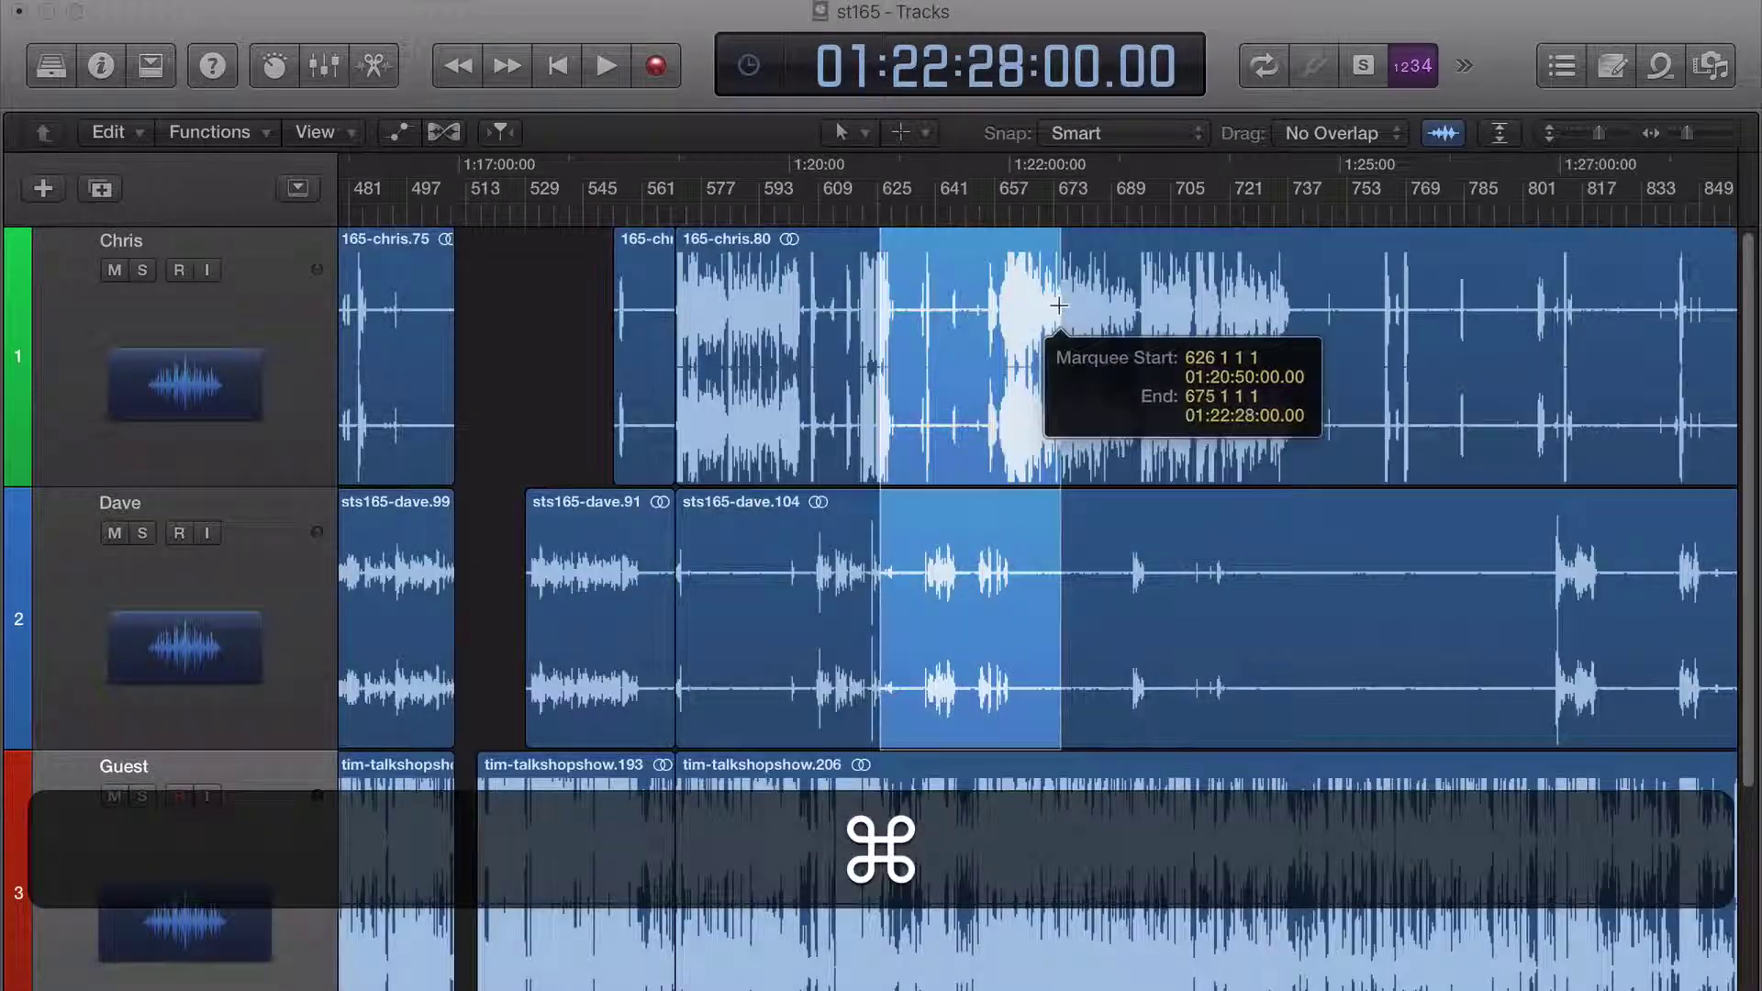
key("super+BackSpace")
left_click(1133, 570)
key("shift+i")
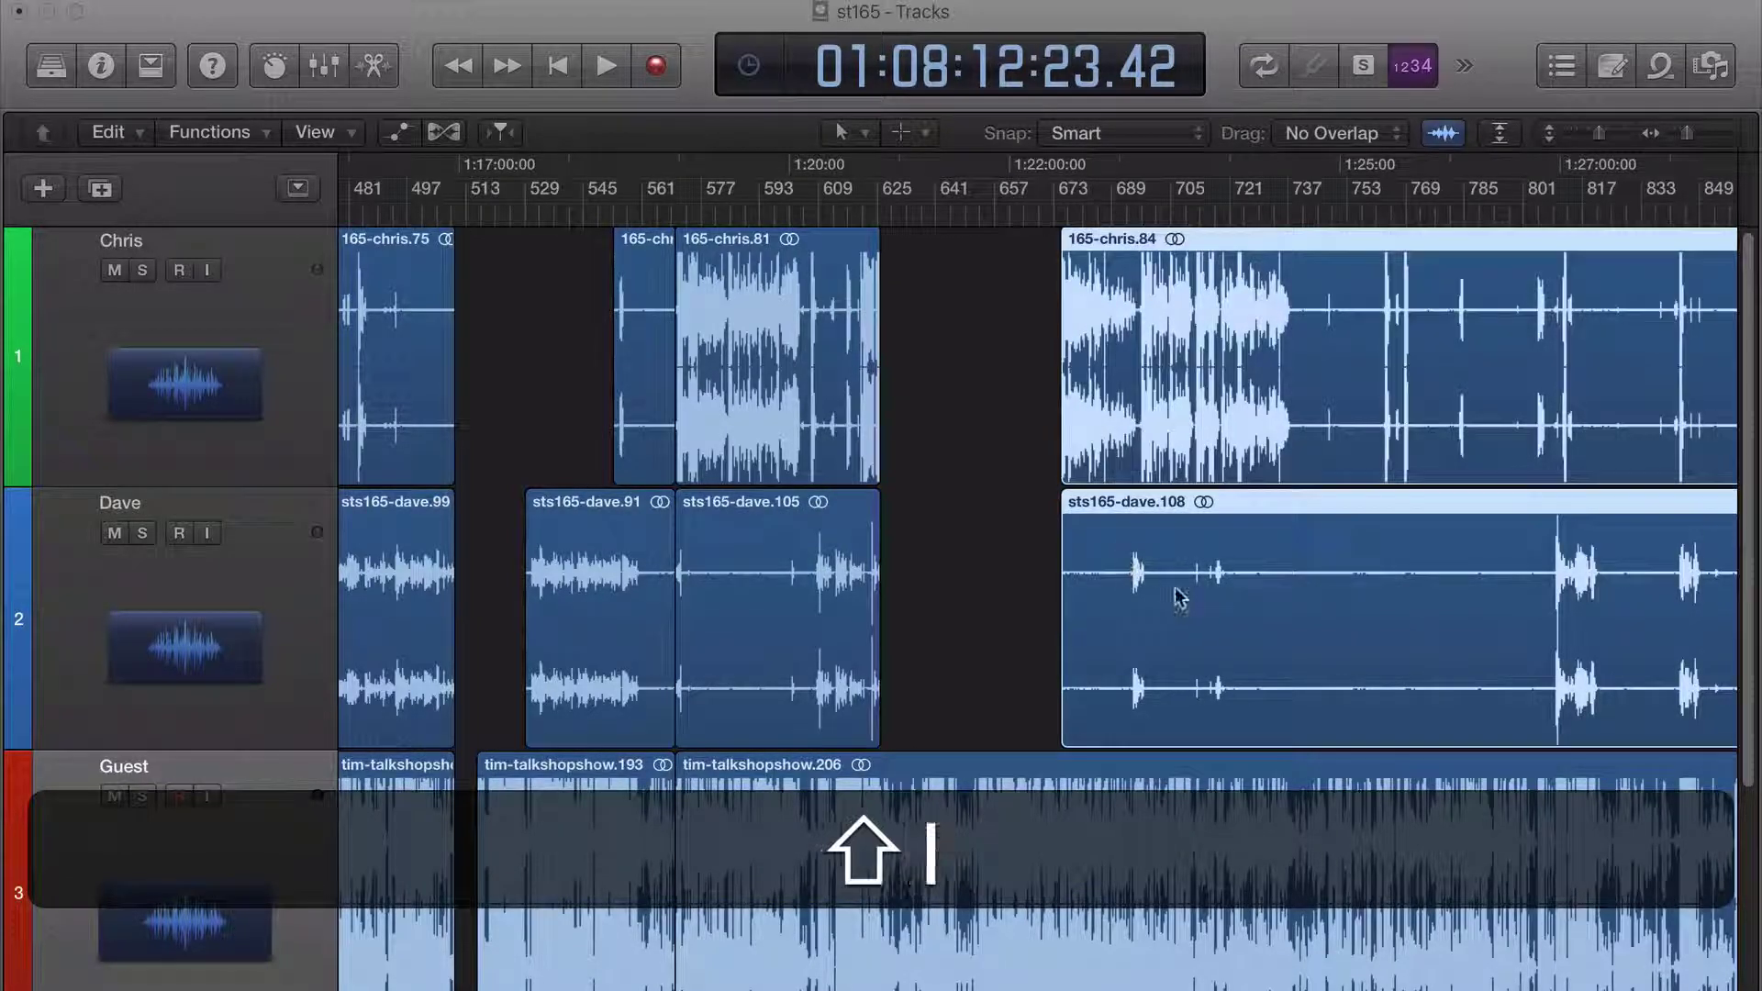
left_click_drag(1180, 598, 1011, 661)
left_click_drag(464, 324, 606, 603)
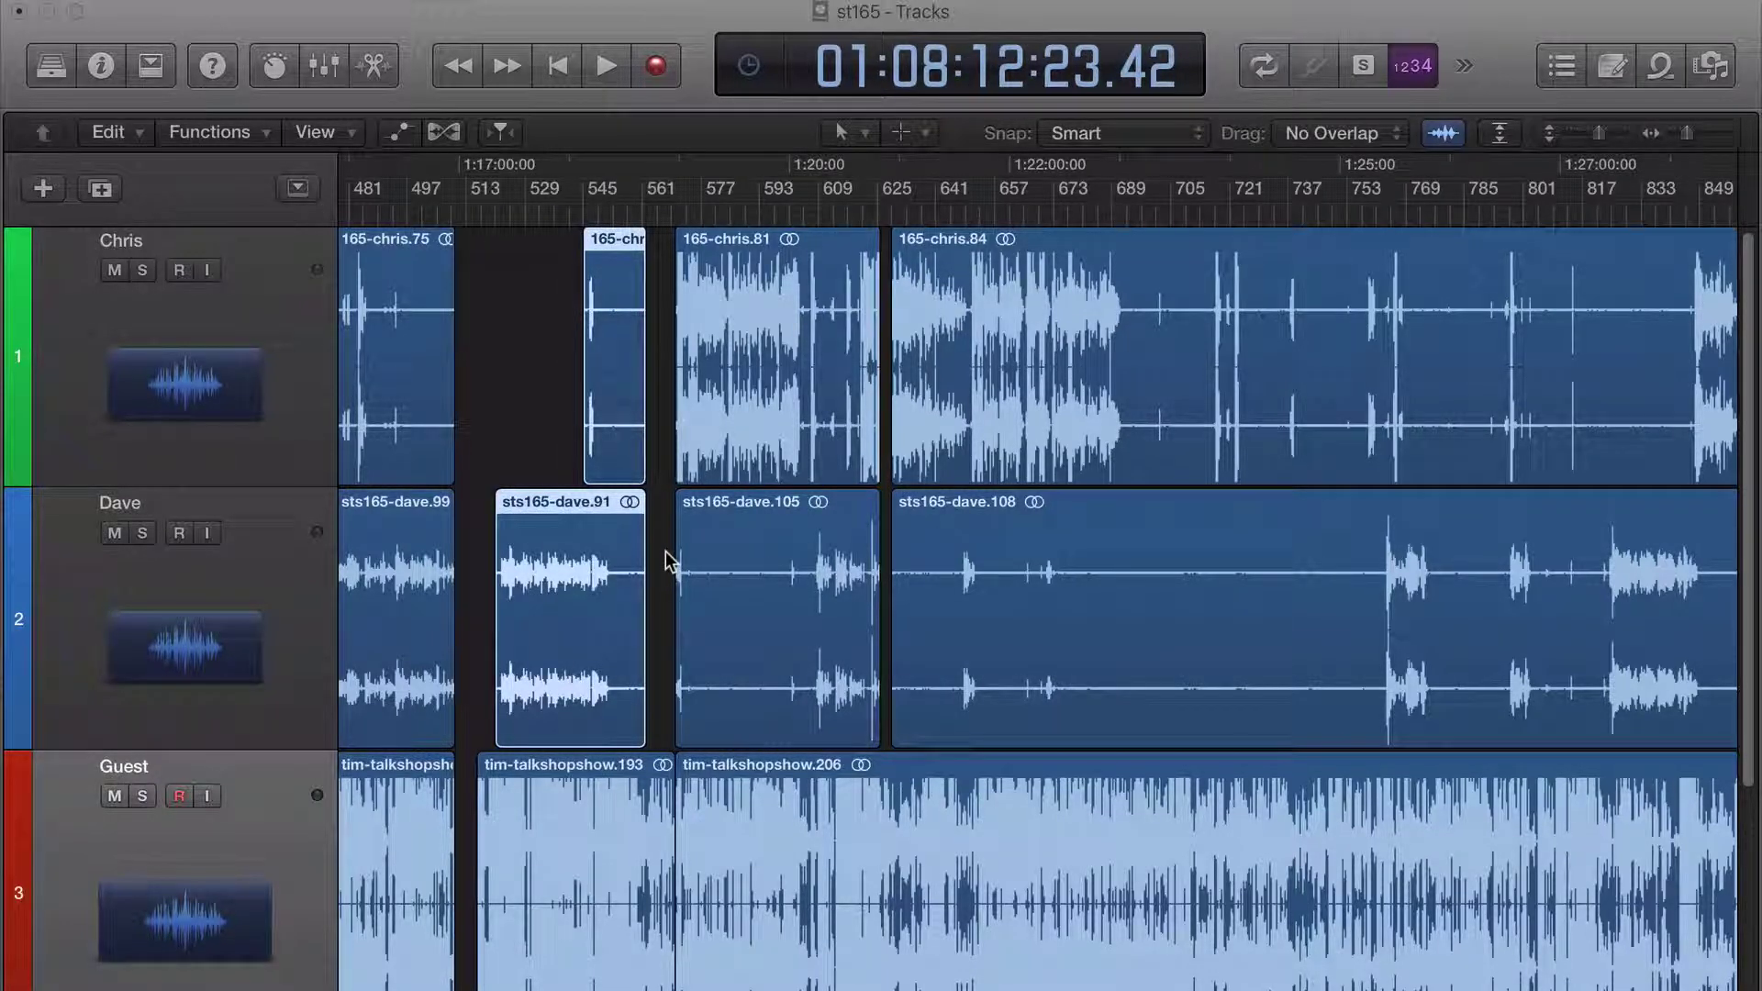
- In GarageBand, split the sts164-chris.11 region at 5.4.1
key("super+Tab")
key("super+Tab")
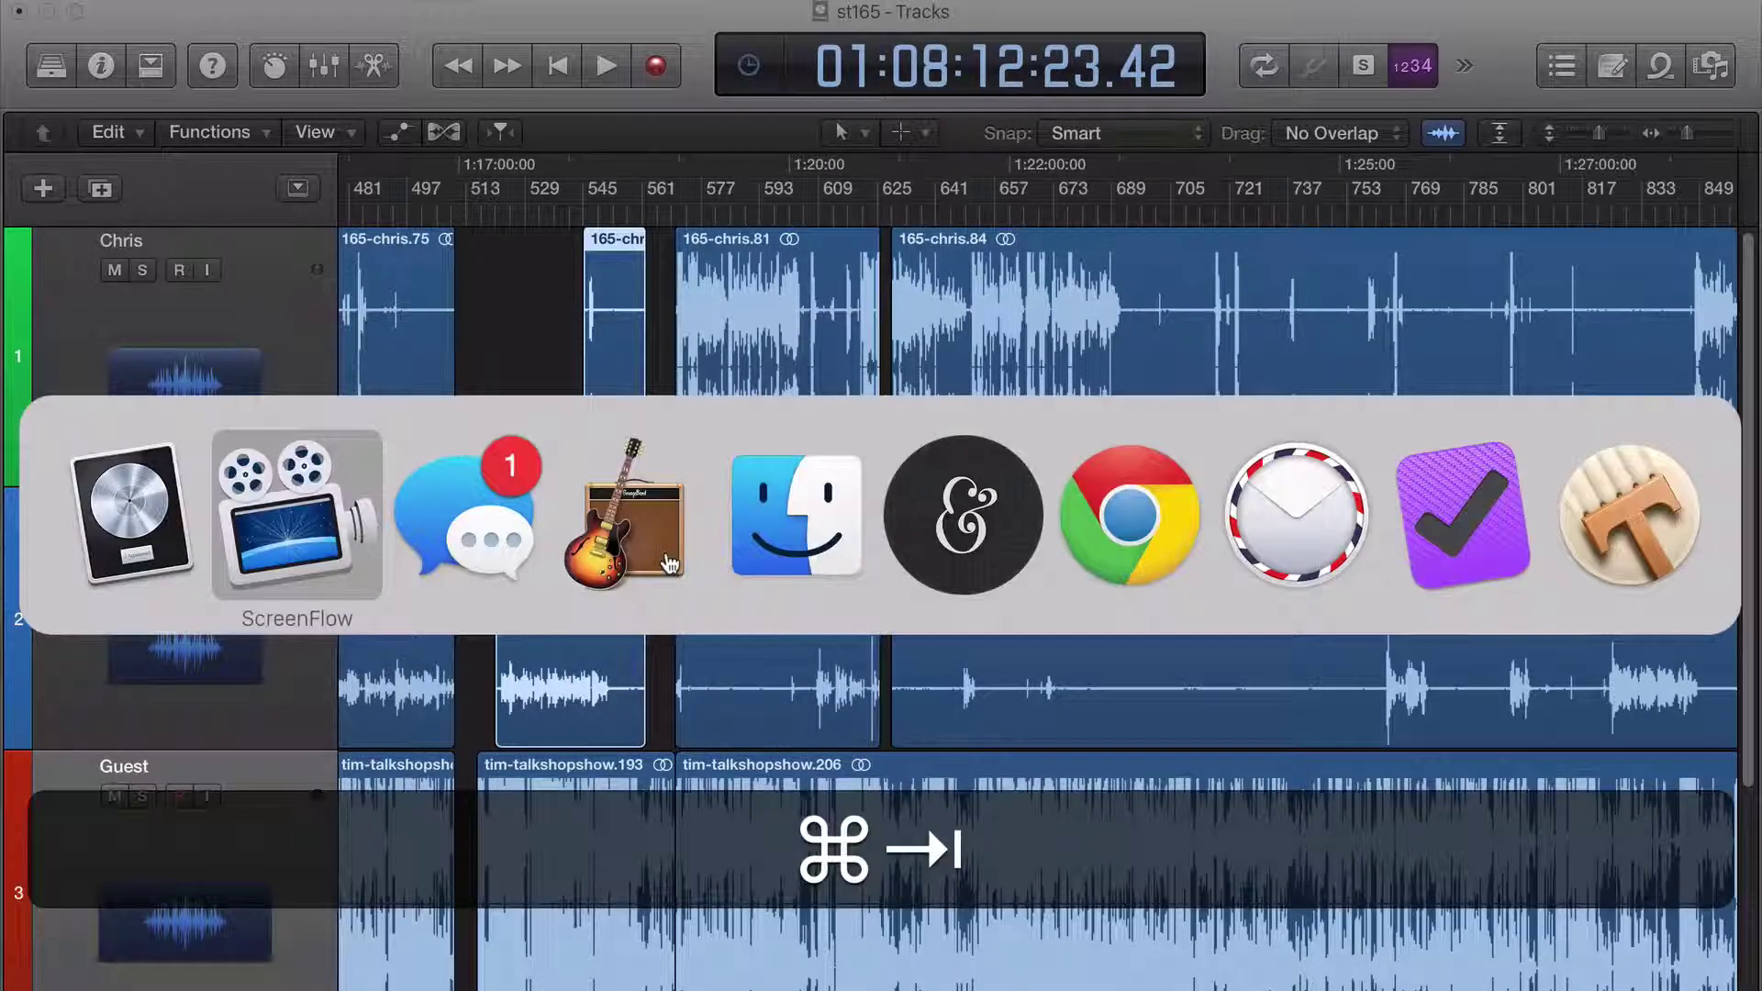
left_click(669, 563)
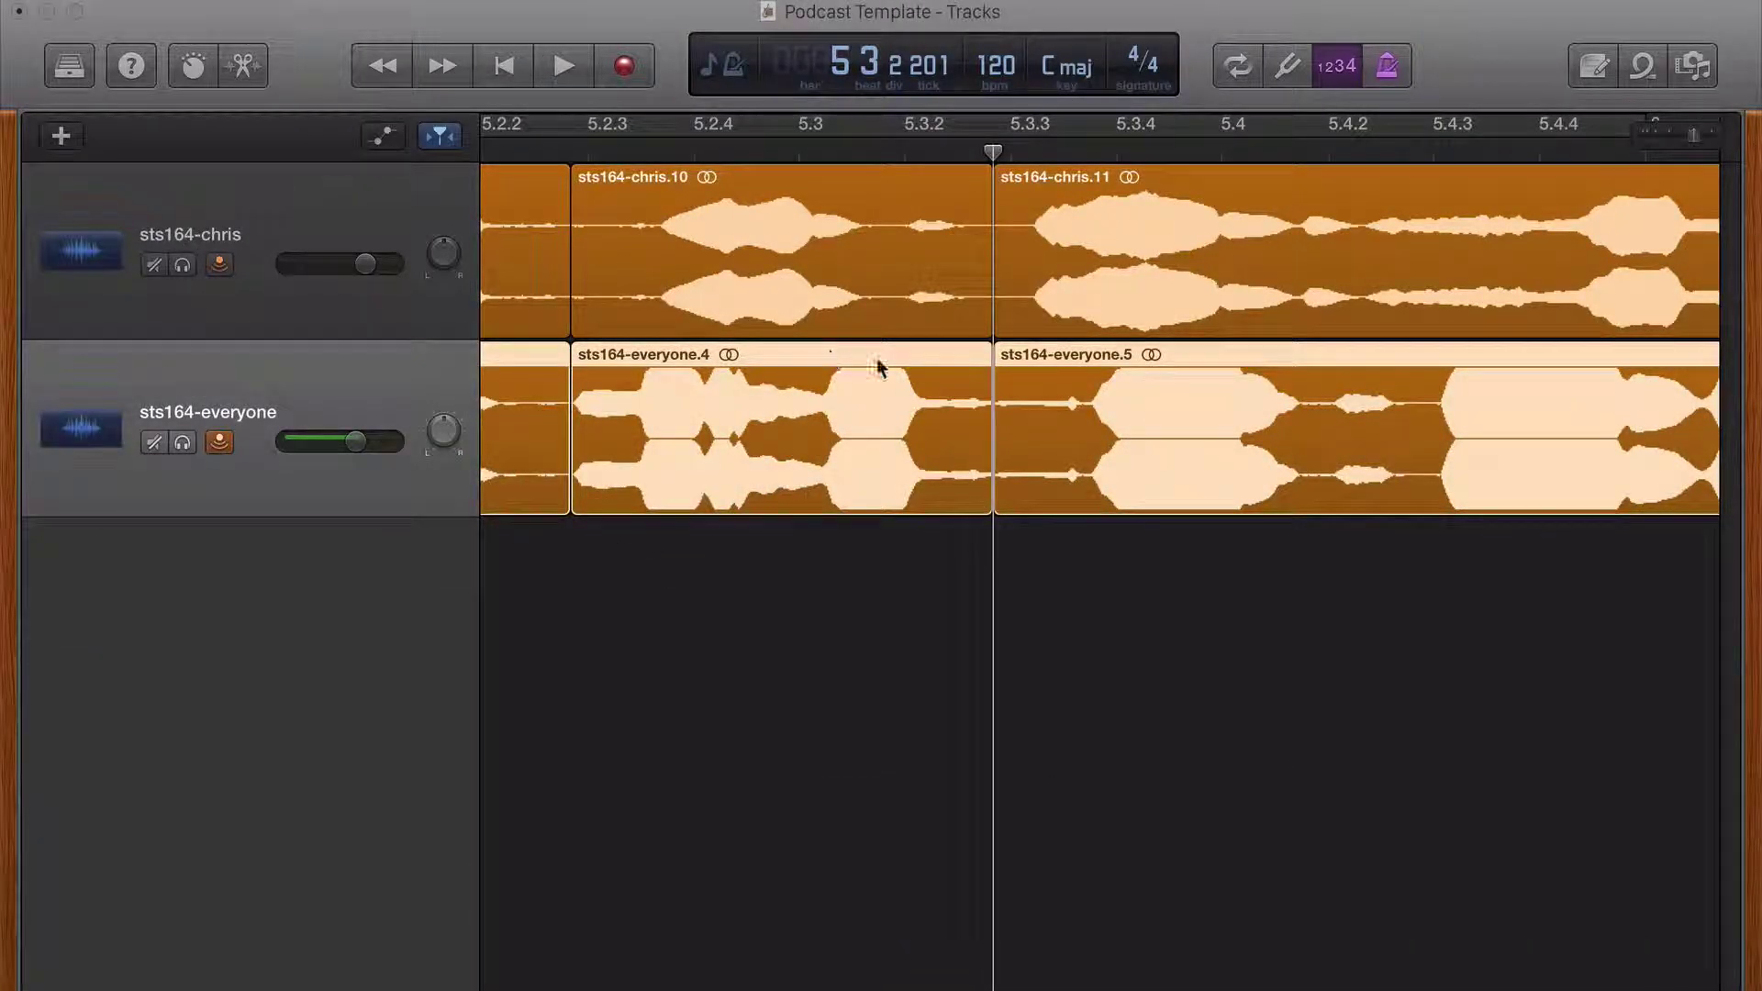
left_click(994, 151)
left_click_drag(994, 151, 1360, 151)
left_click(1308, 184)
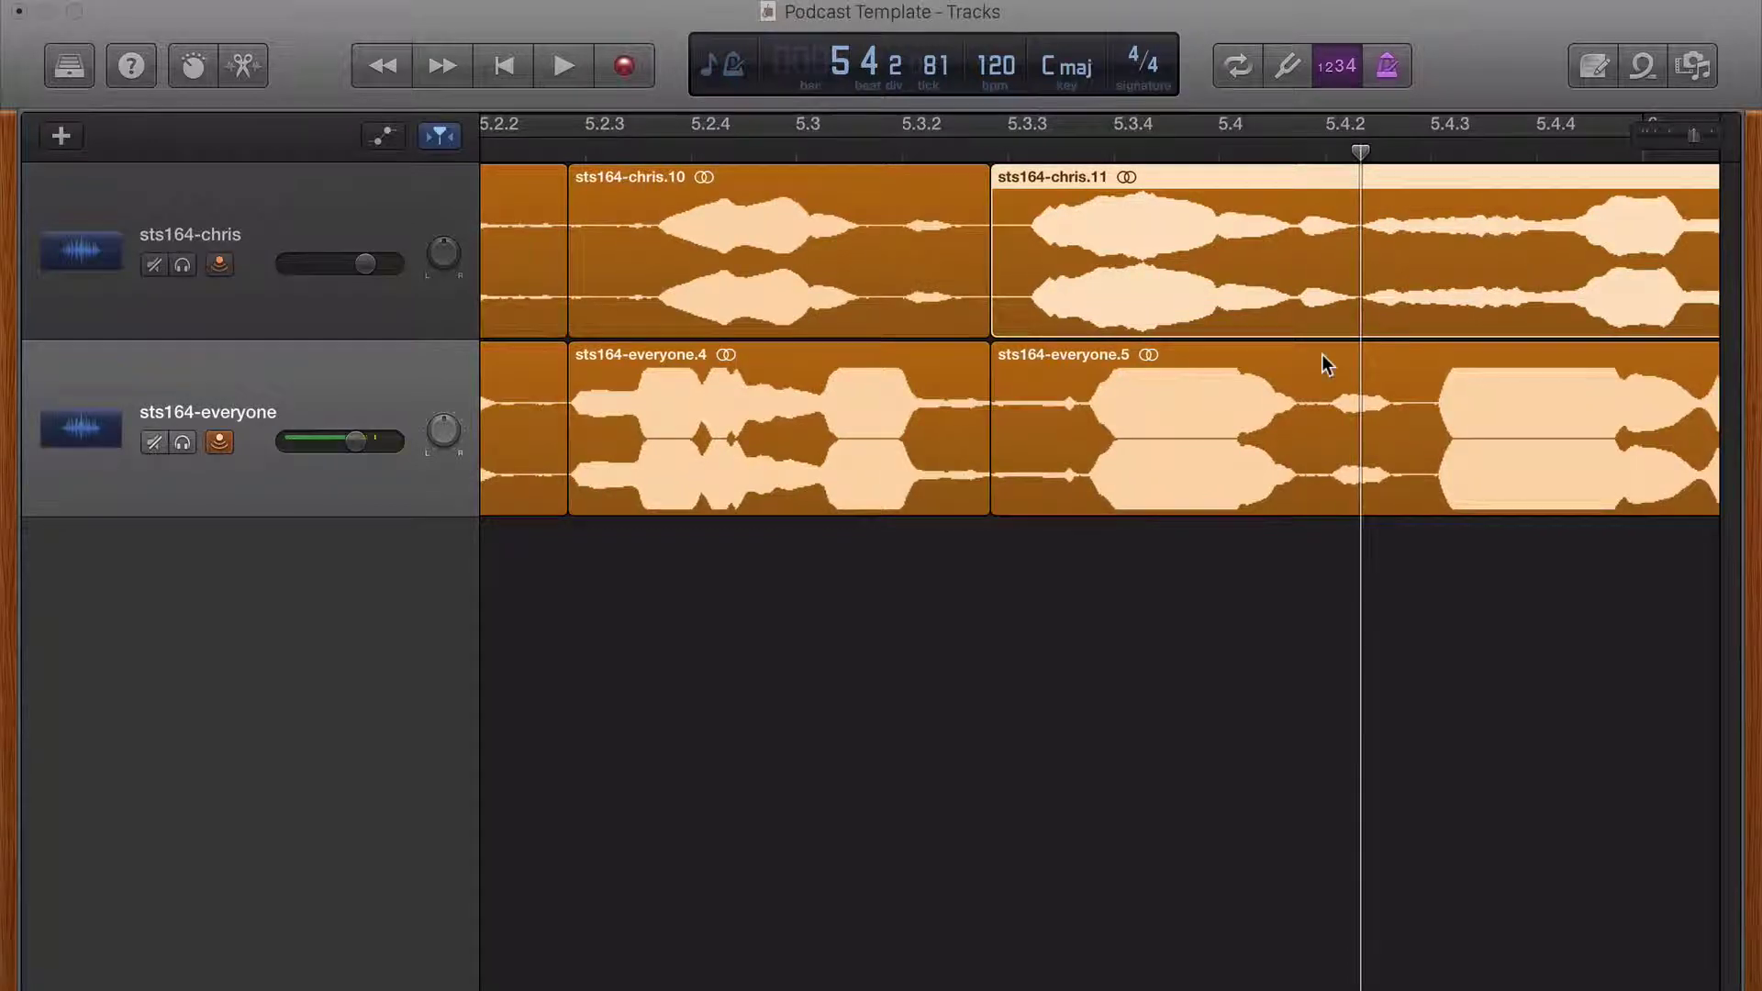
key("super+t")
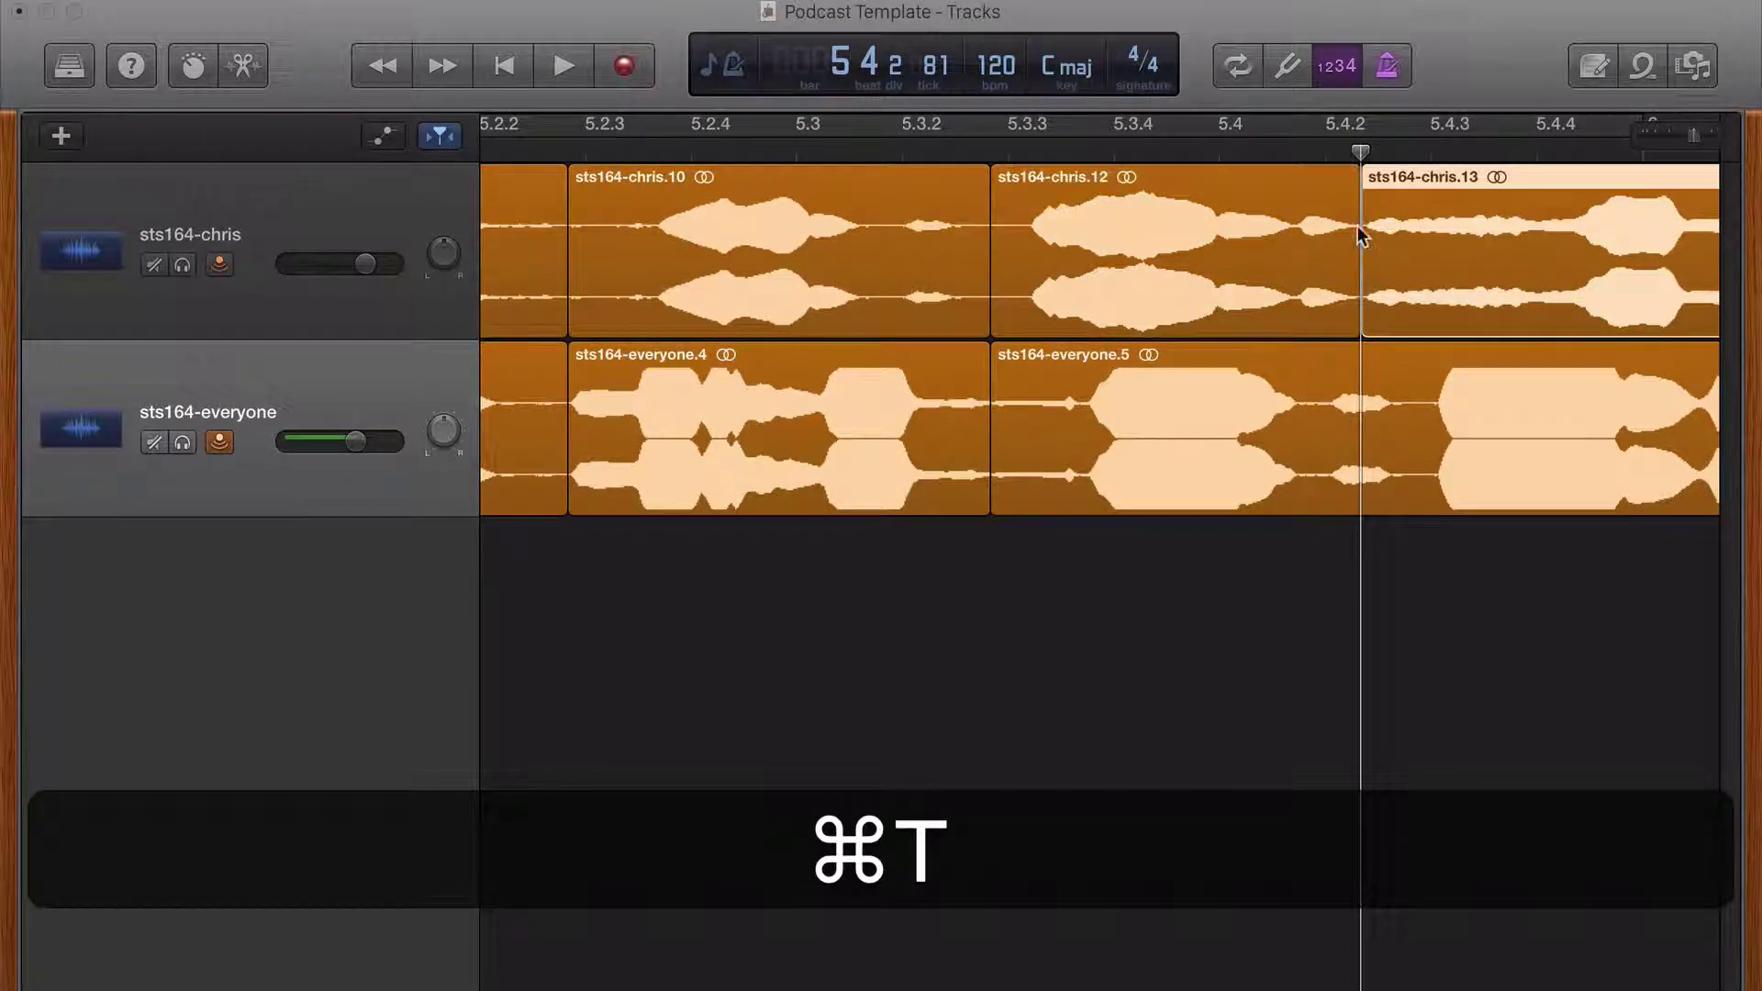
left_click(1221, 285)
- Split the sts164-chris region at 6.1.3
scroll(1056, 160, "right", 5)
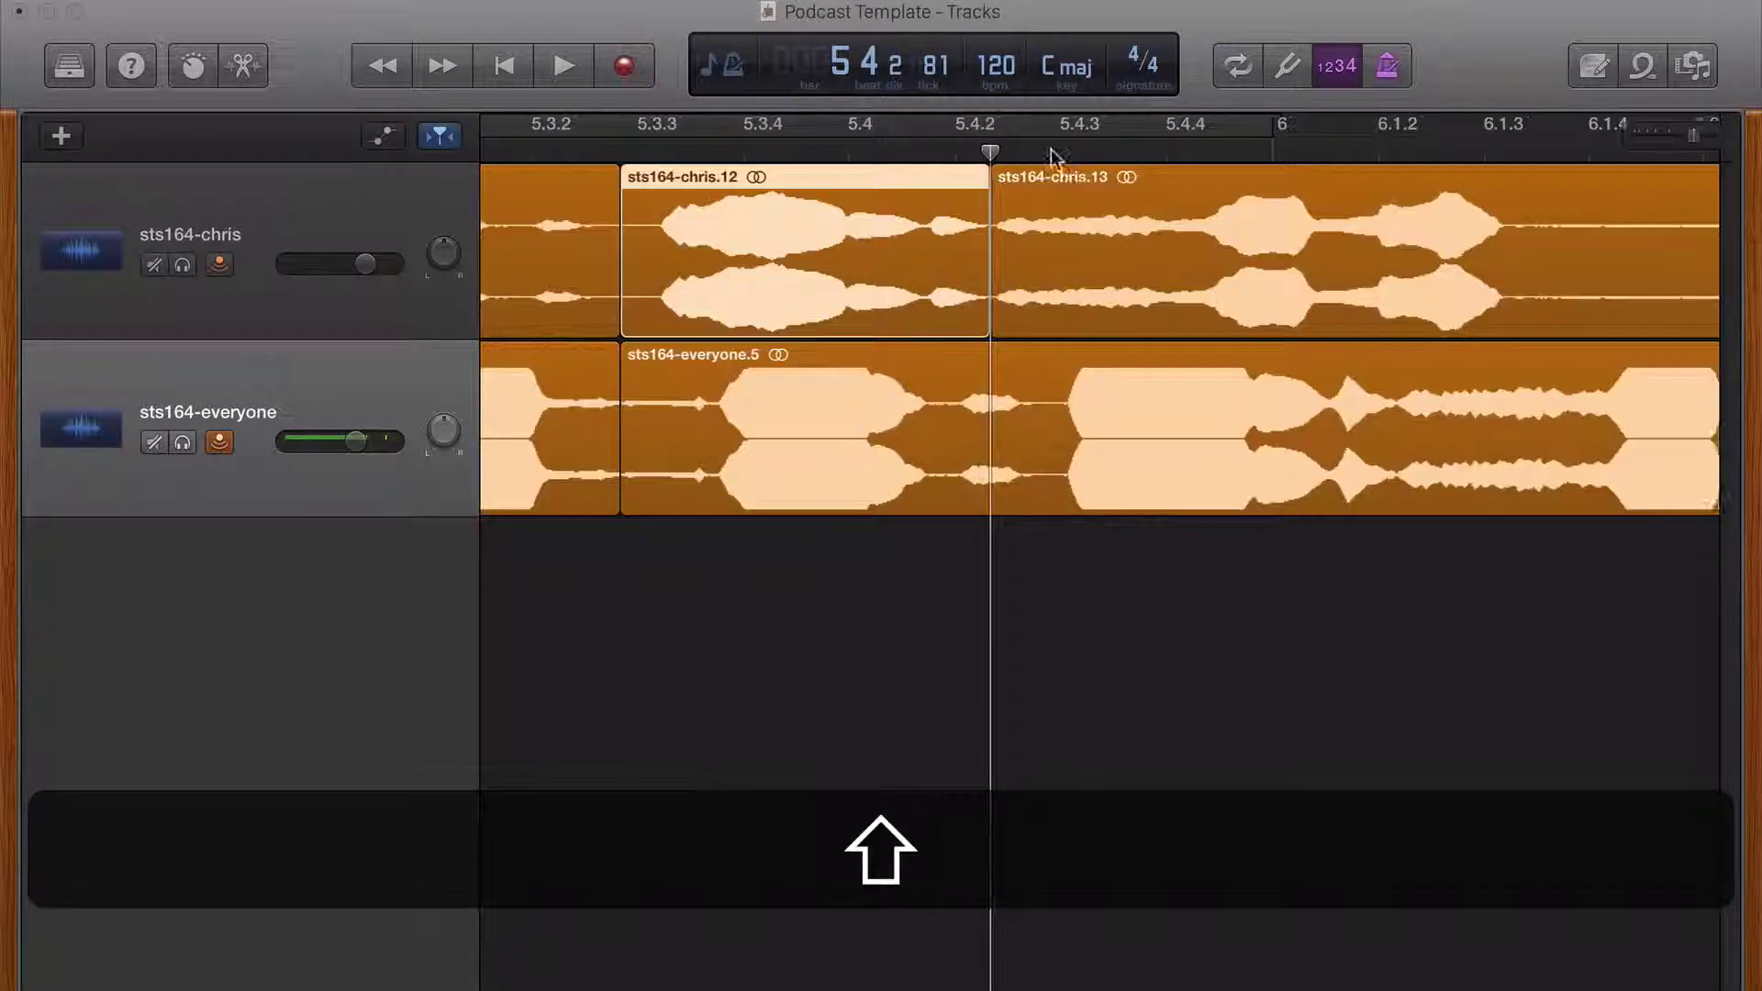
left_click_drag(1052, 154, 1573, 151)
scroll(674, 450, "right", 6)
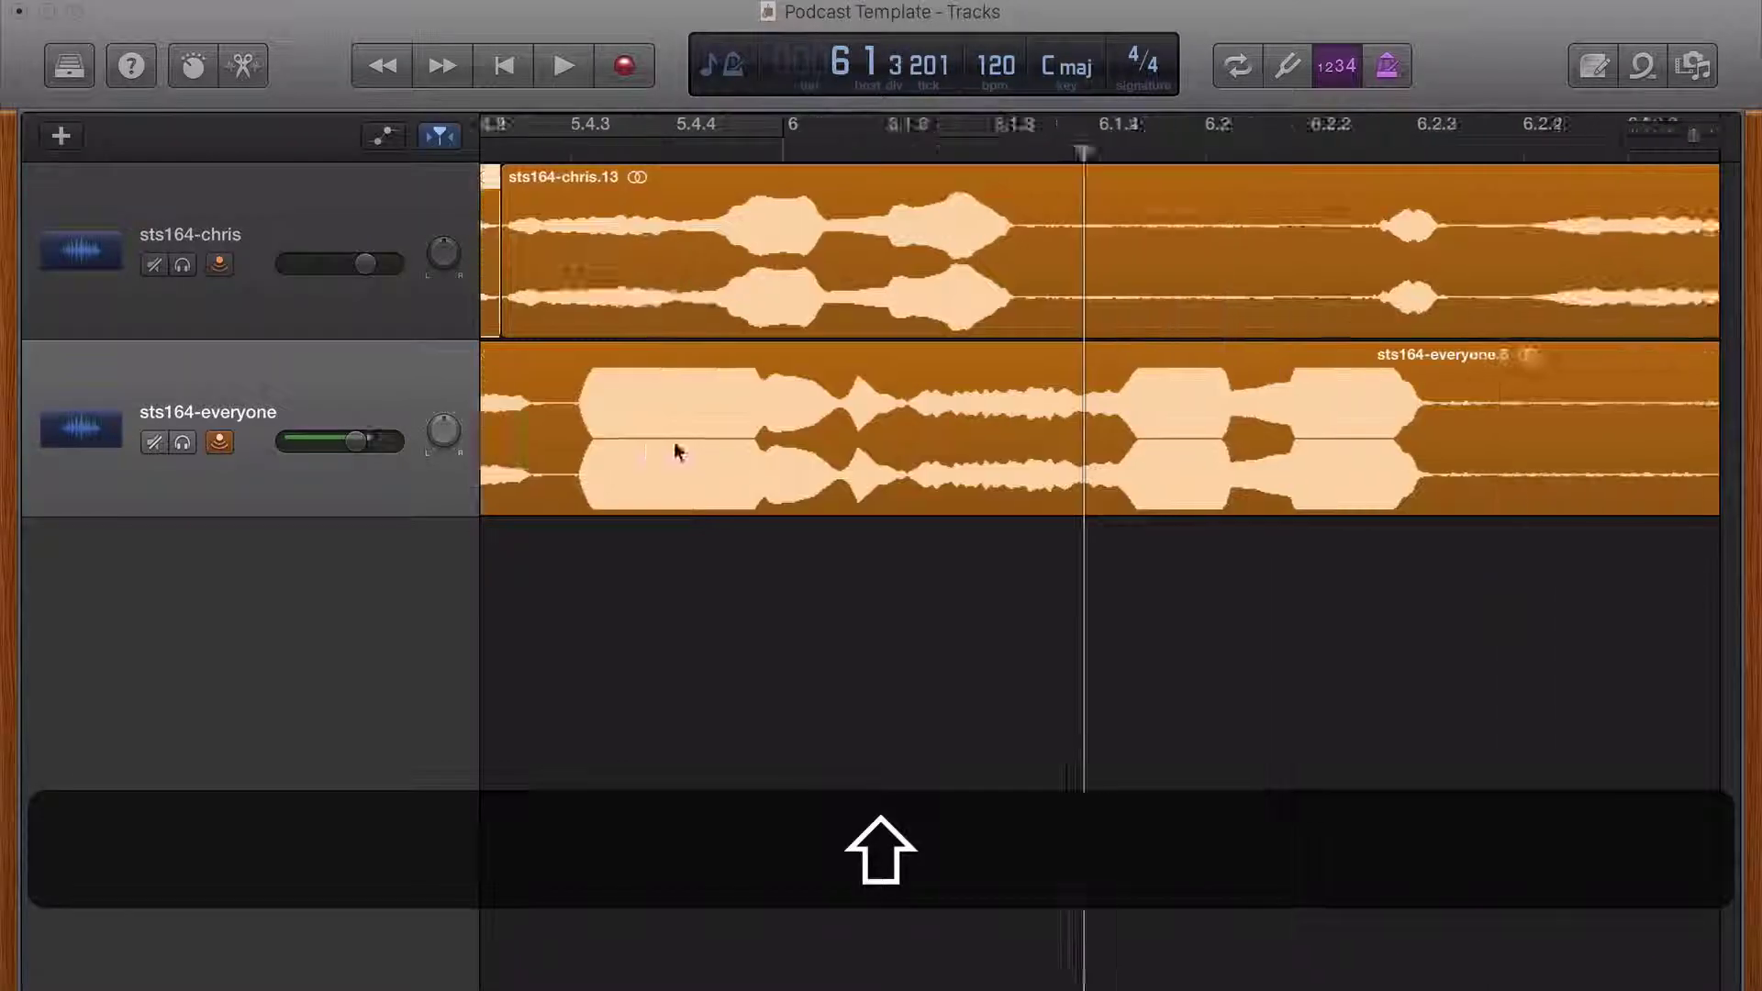
scroll(674, 450, "right", 3)
mouse_move(813, 153)
left_mouse_down()
mouse_move(829, 153)
mouse_move(778, 153)
left_mouse_up()
left_click(603, 234)
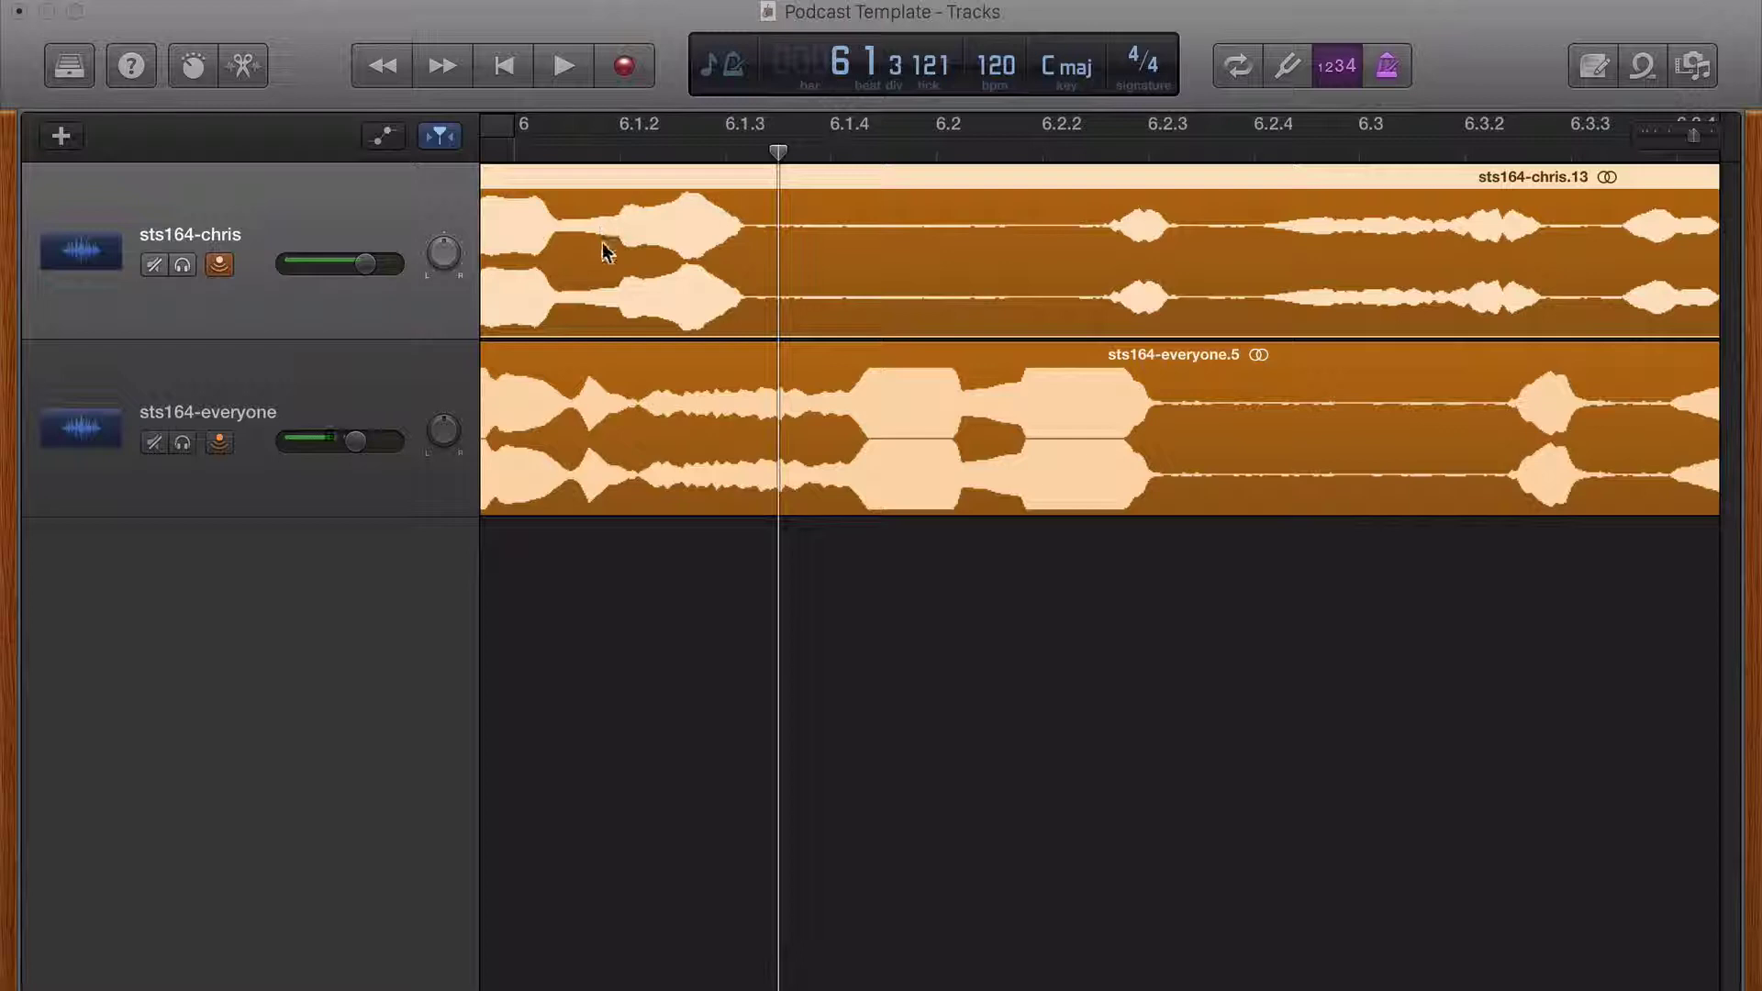
key("super+t")
- Split at 6.2.2 and delete the silent sts164-chris.16 piece
left_click_drag(772, 153, 1062, 151)
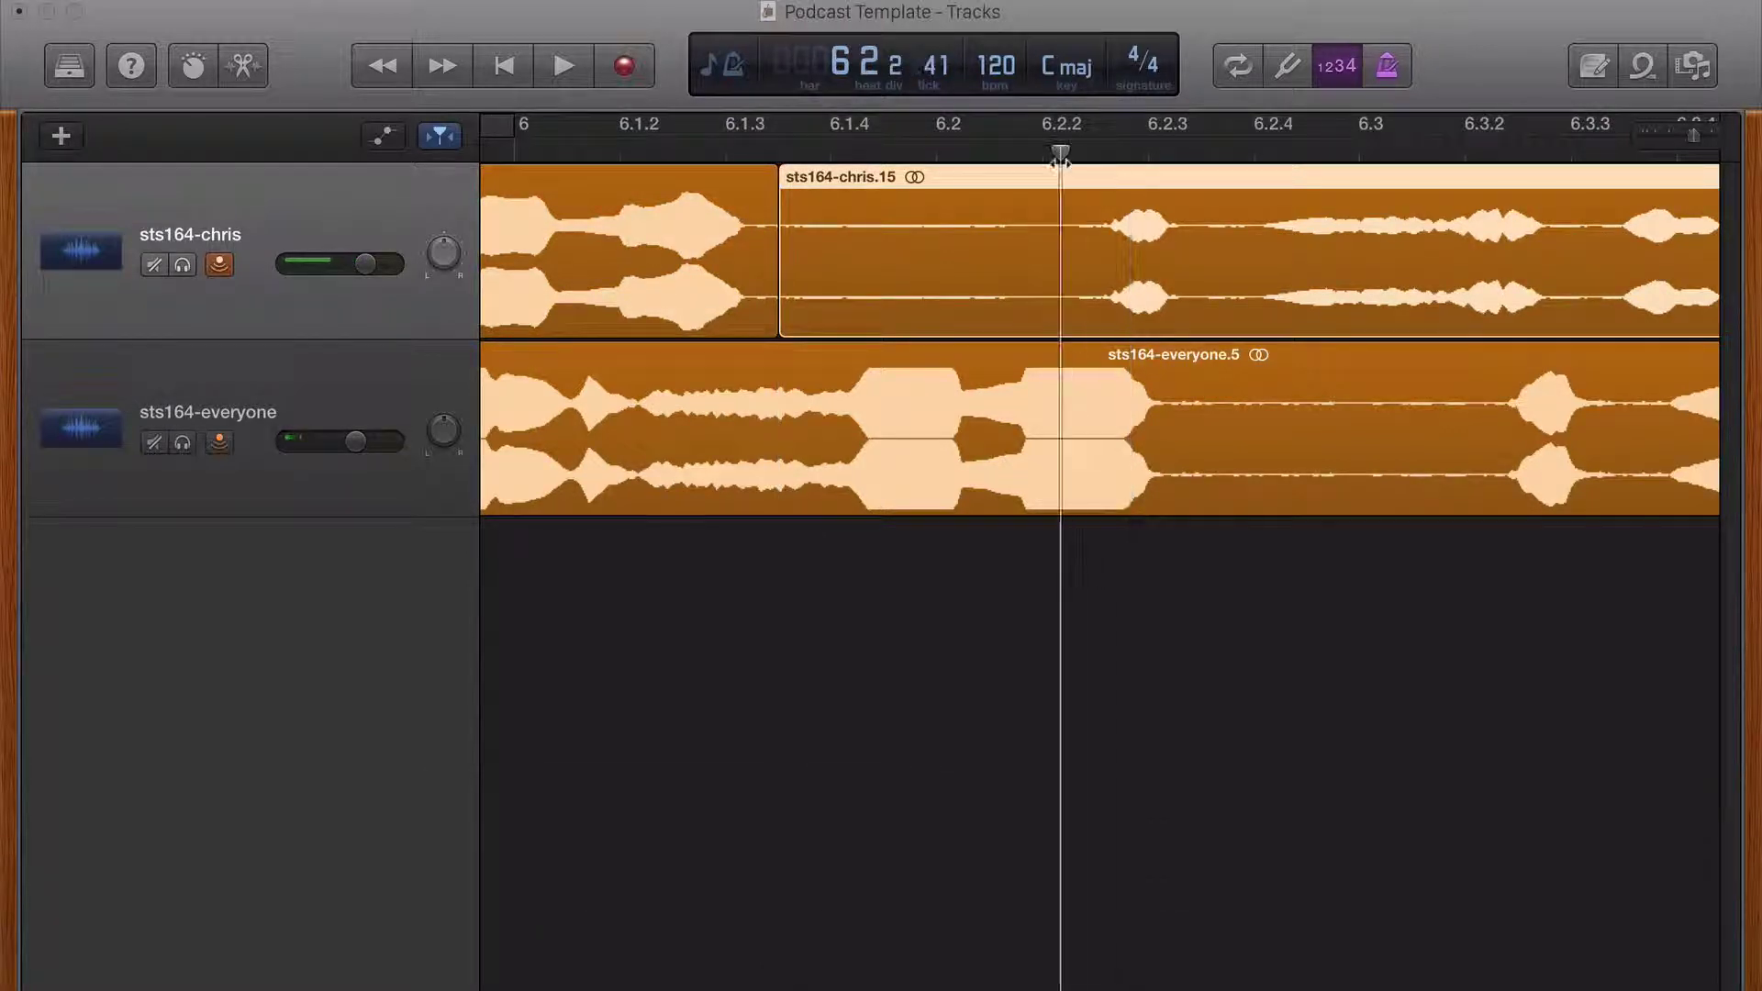
key("super+t")
left_click(1002, 323)
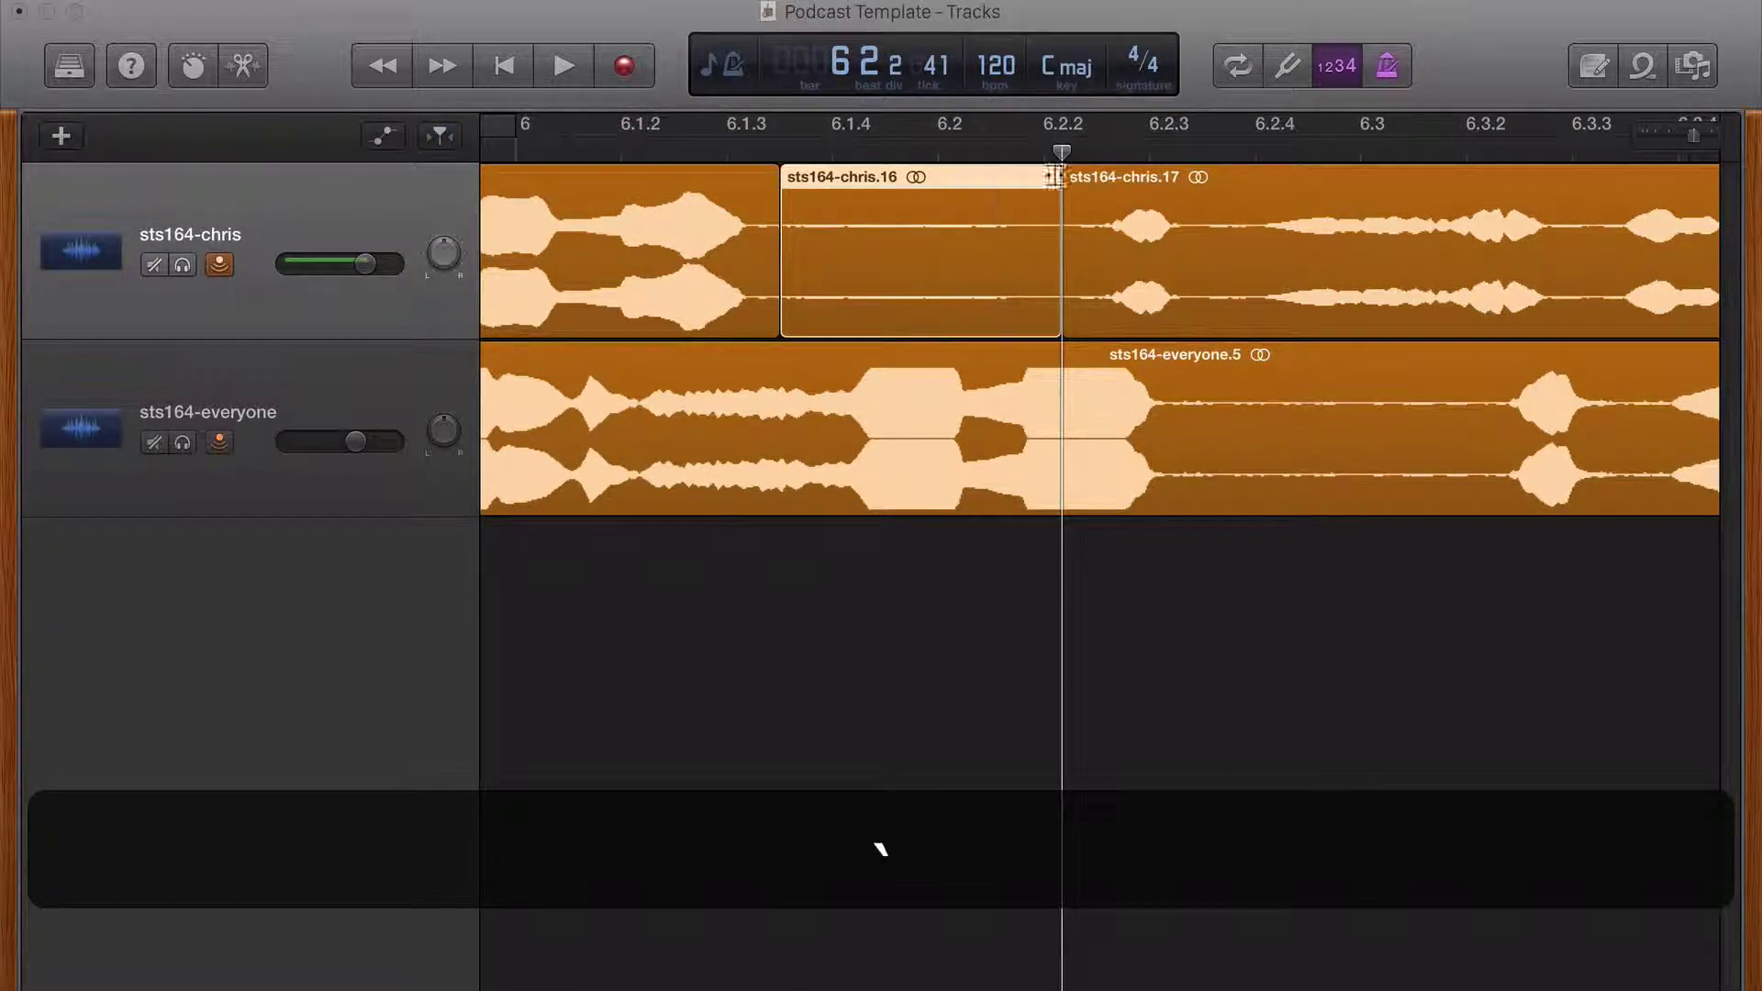
key("BackSpace")
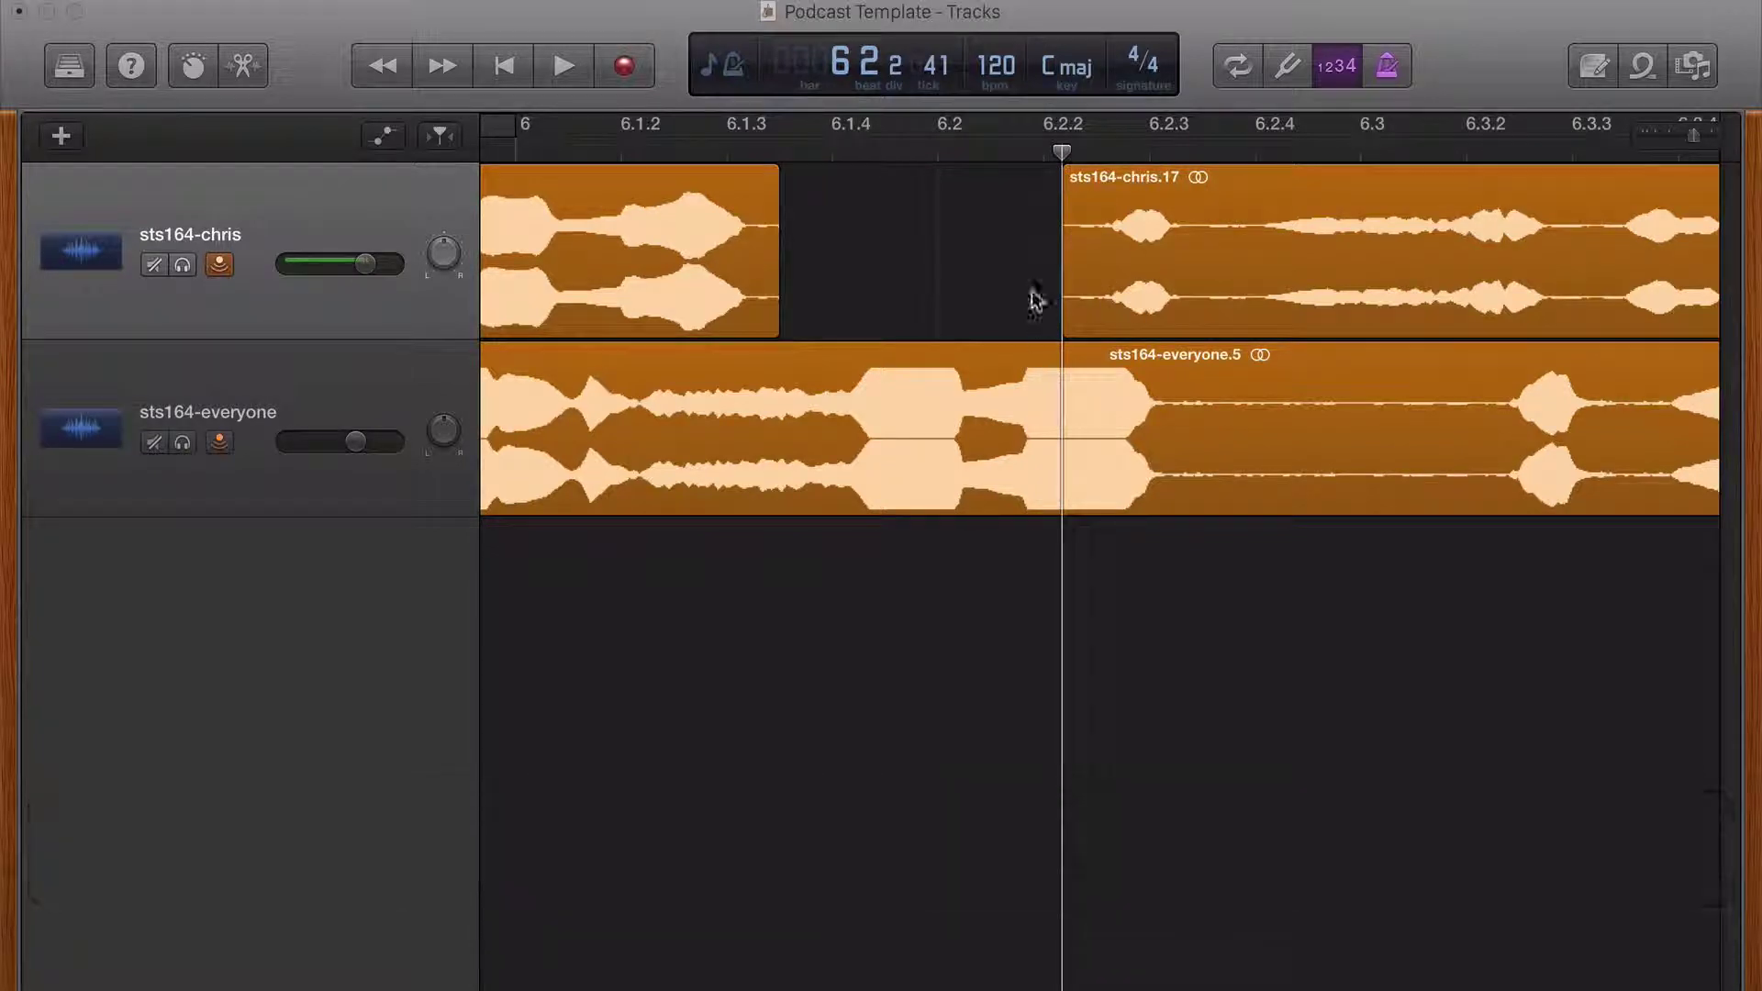
- Split sts164-chris and sts164-everyone at 6.2.3, deleting the silent chris.20 and everyone.8 pieces
scroll(1043, 499, "right", 10)
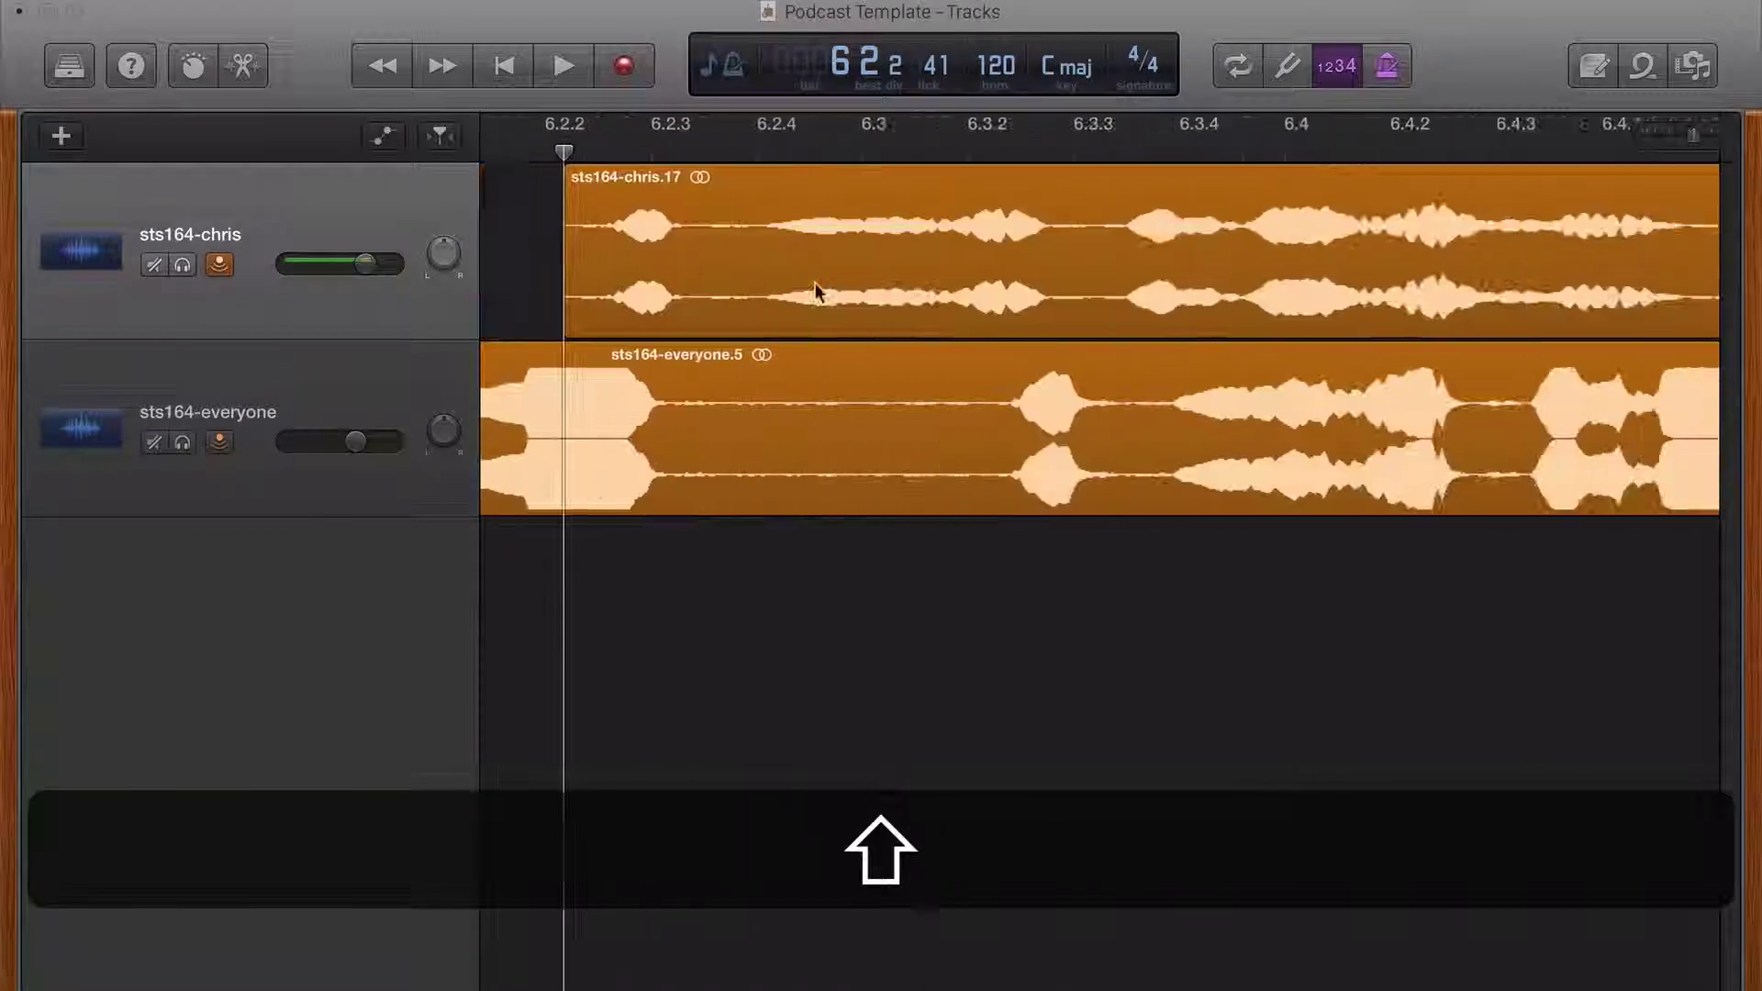
left_click(720, 249, "shift")
left_click(596, 404, "shift")
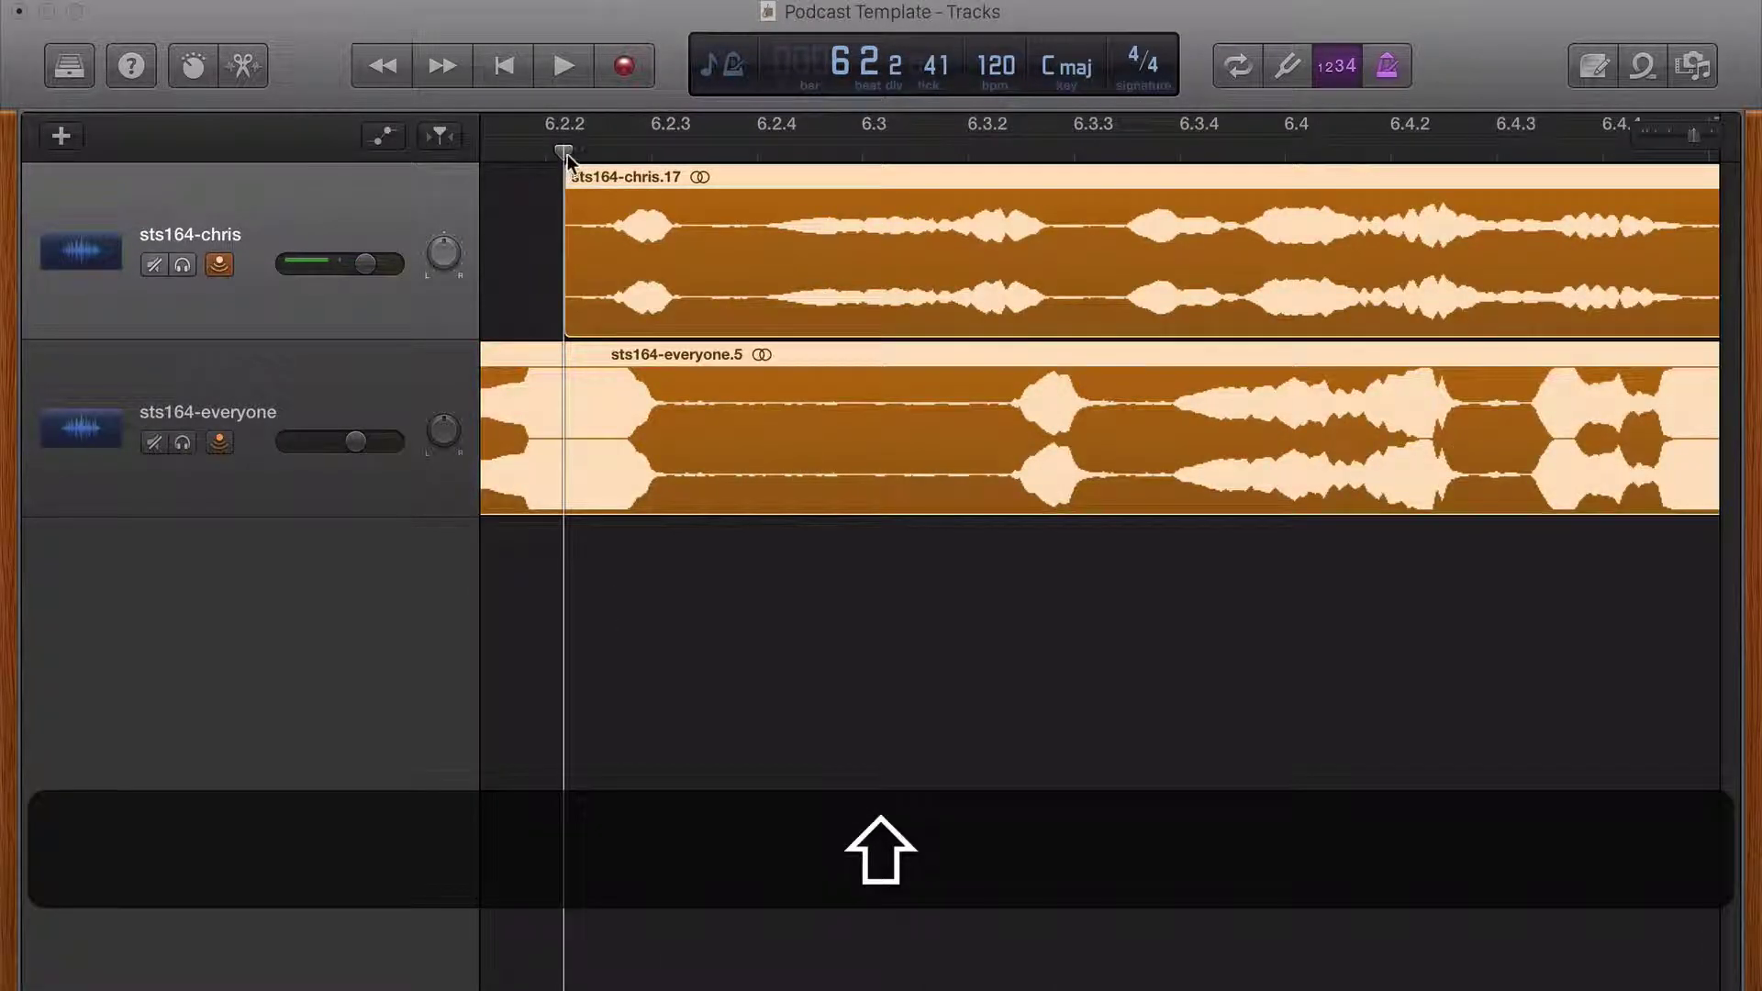
left_click_drag(563, 151, 1108, 173)
key("super+t")
key("super+t")
left_click(1027, 266)
left_click(964, 456, "shift")
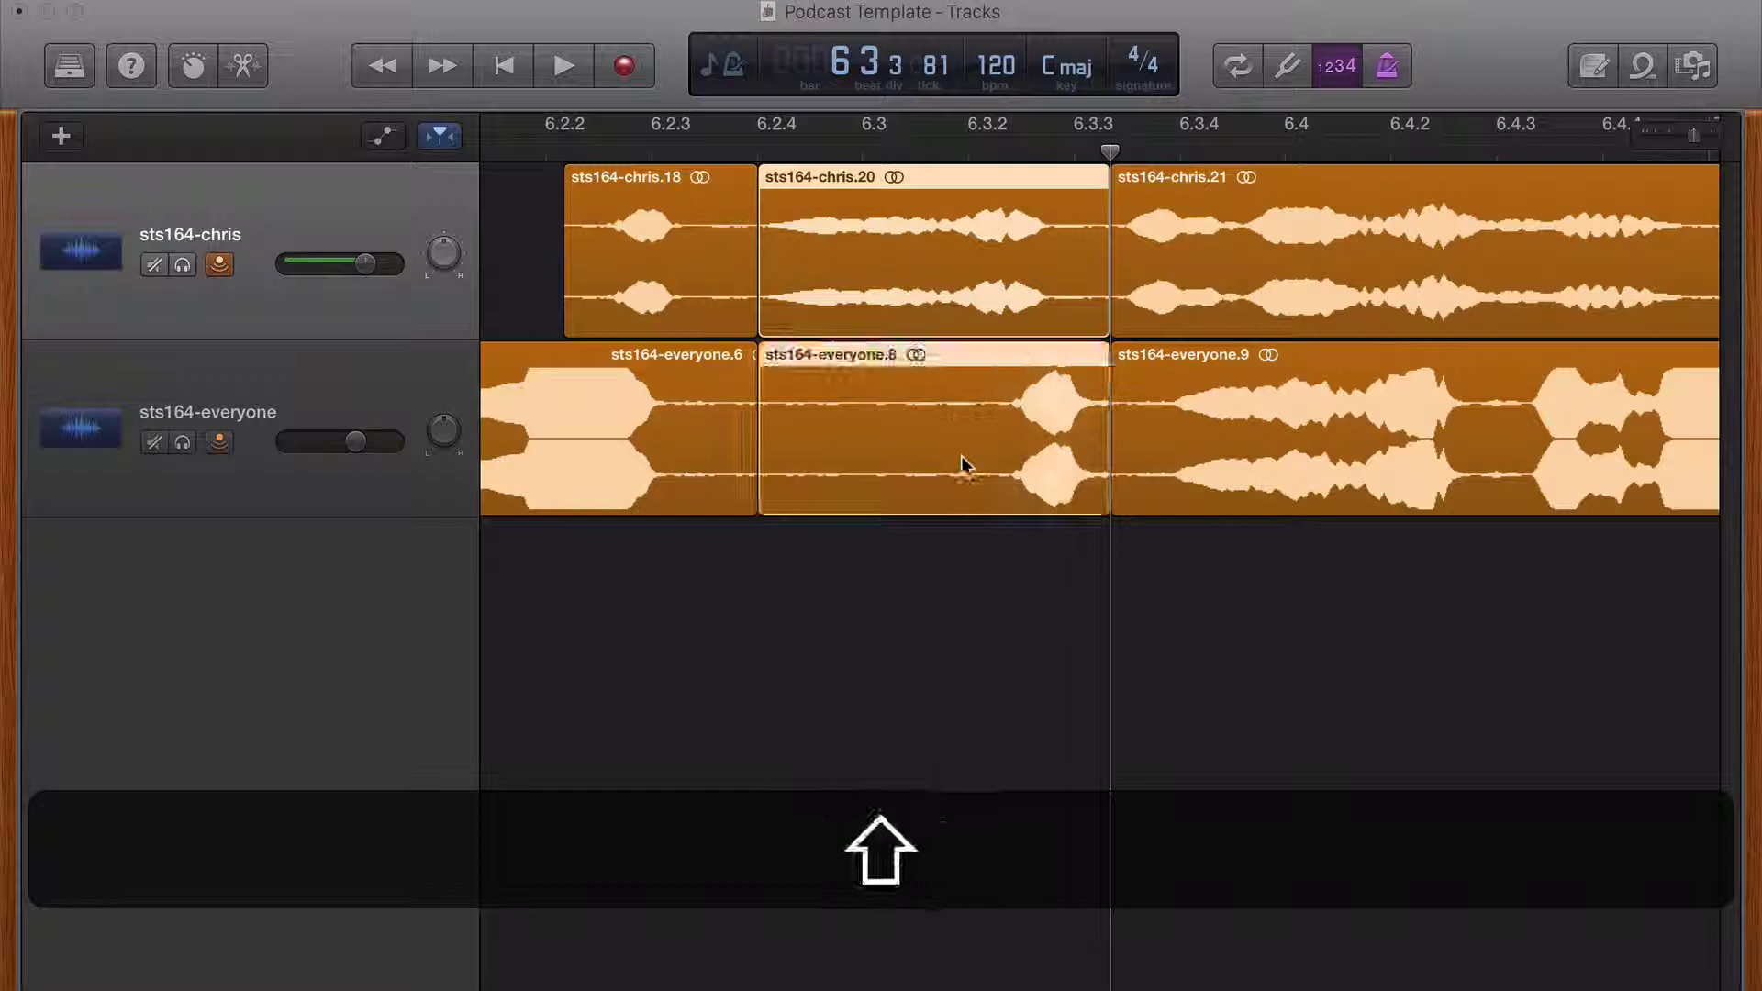
key("shift+BackSpace")
- Slide sts164-chris.21 and sts164-everyone.9 left to close the gap
left_click(1312, 227)
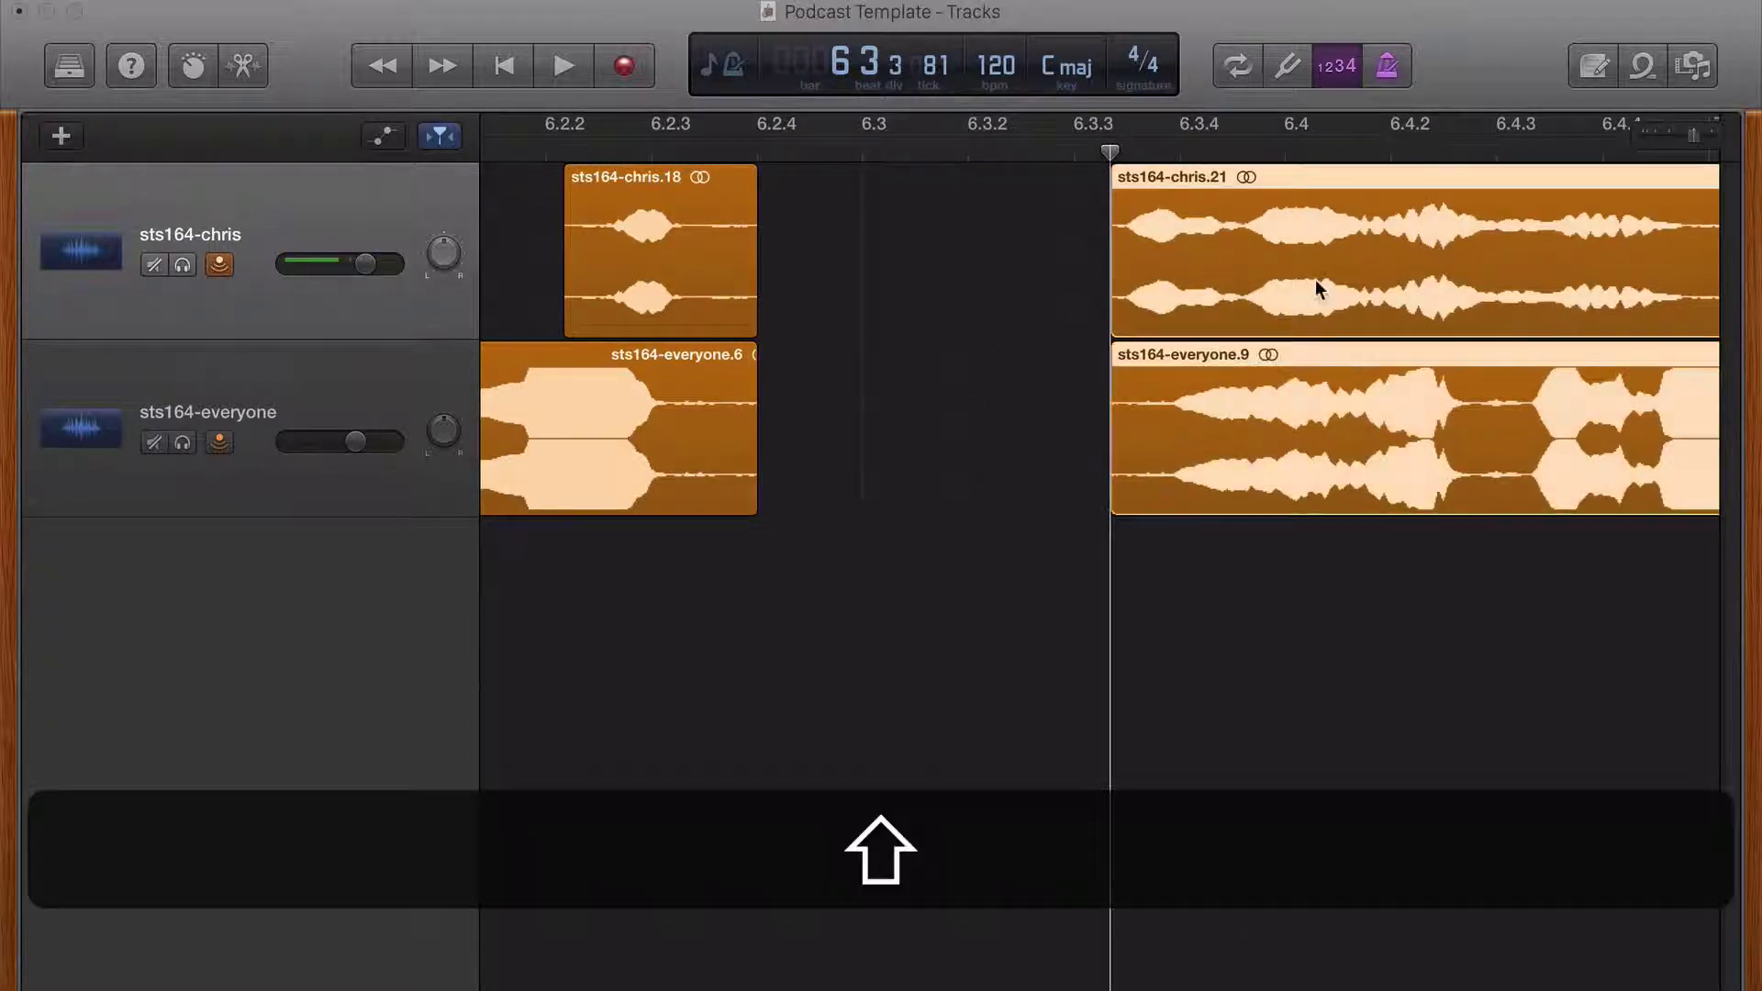
left_click(1242, 381, "shift")
left_click_drag(1138, 292, 1065, 295)
scroll(867, 158, "down", 5)
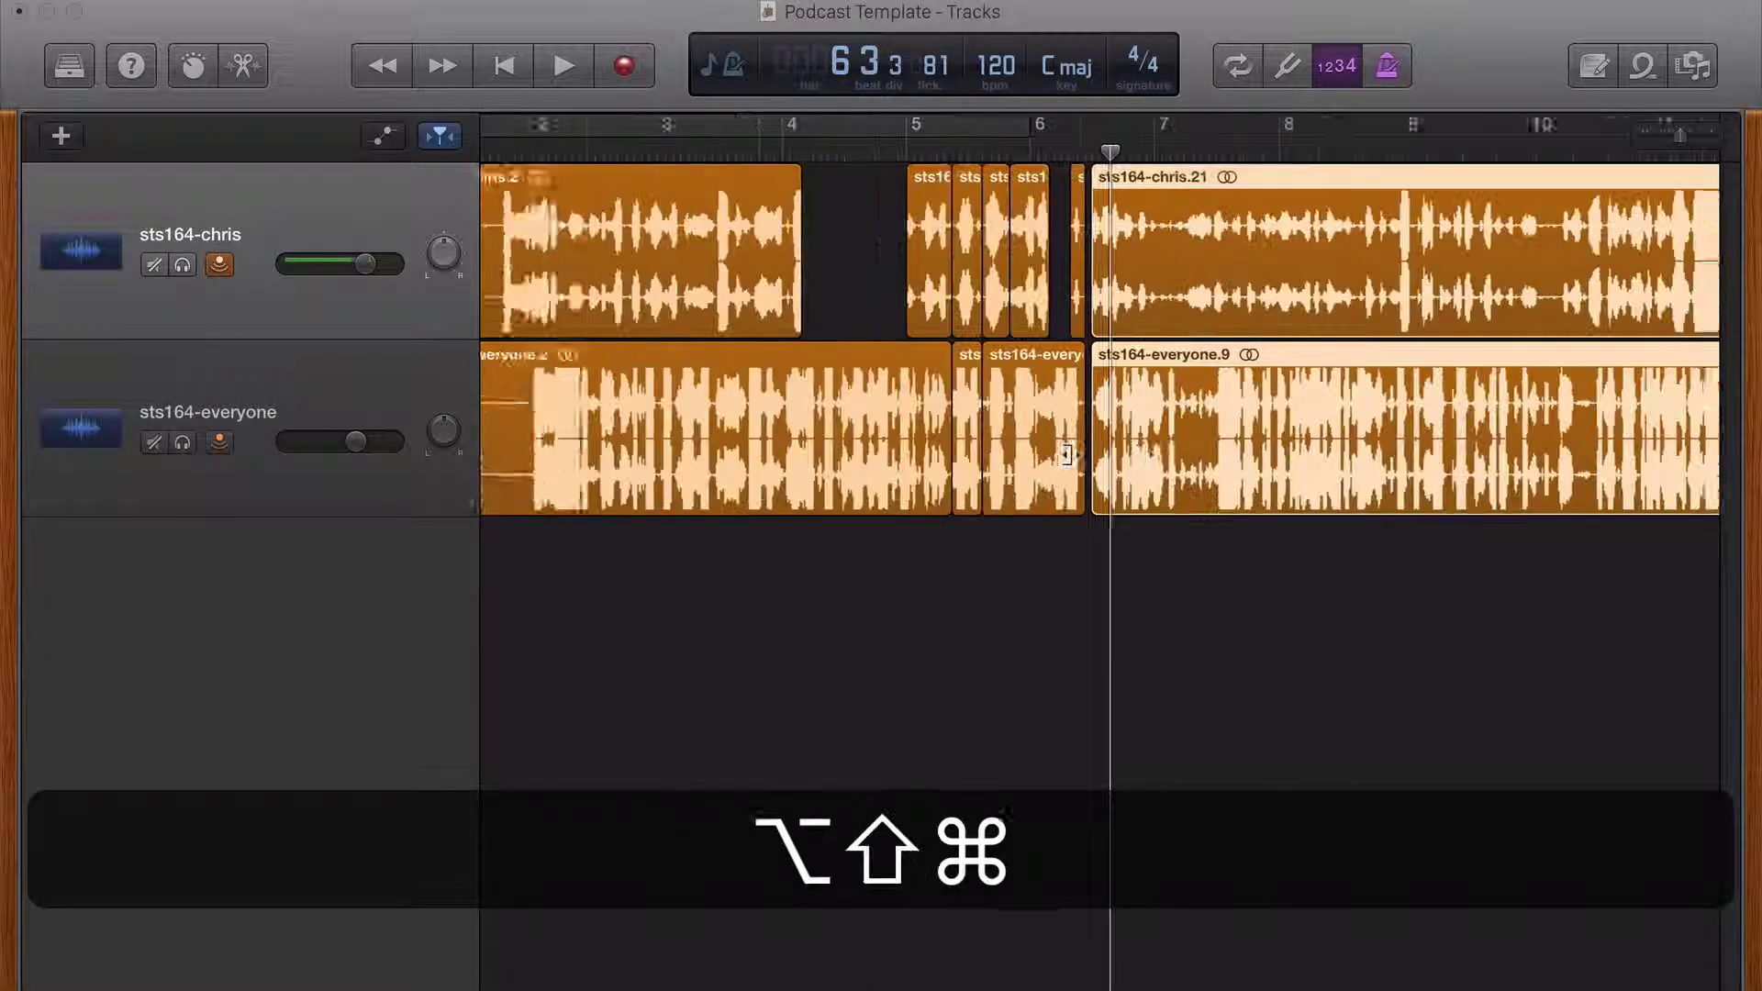
- Split both tracks' regions at bar 7.4, then select sts164-everyone.10 and browse the track commands
left_click(868, 154)
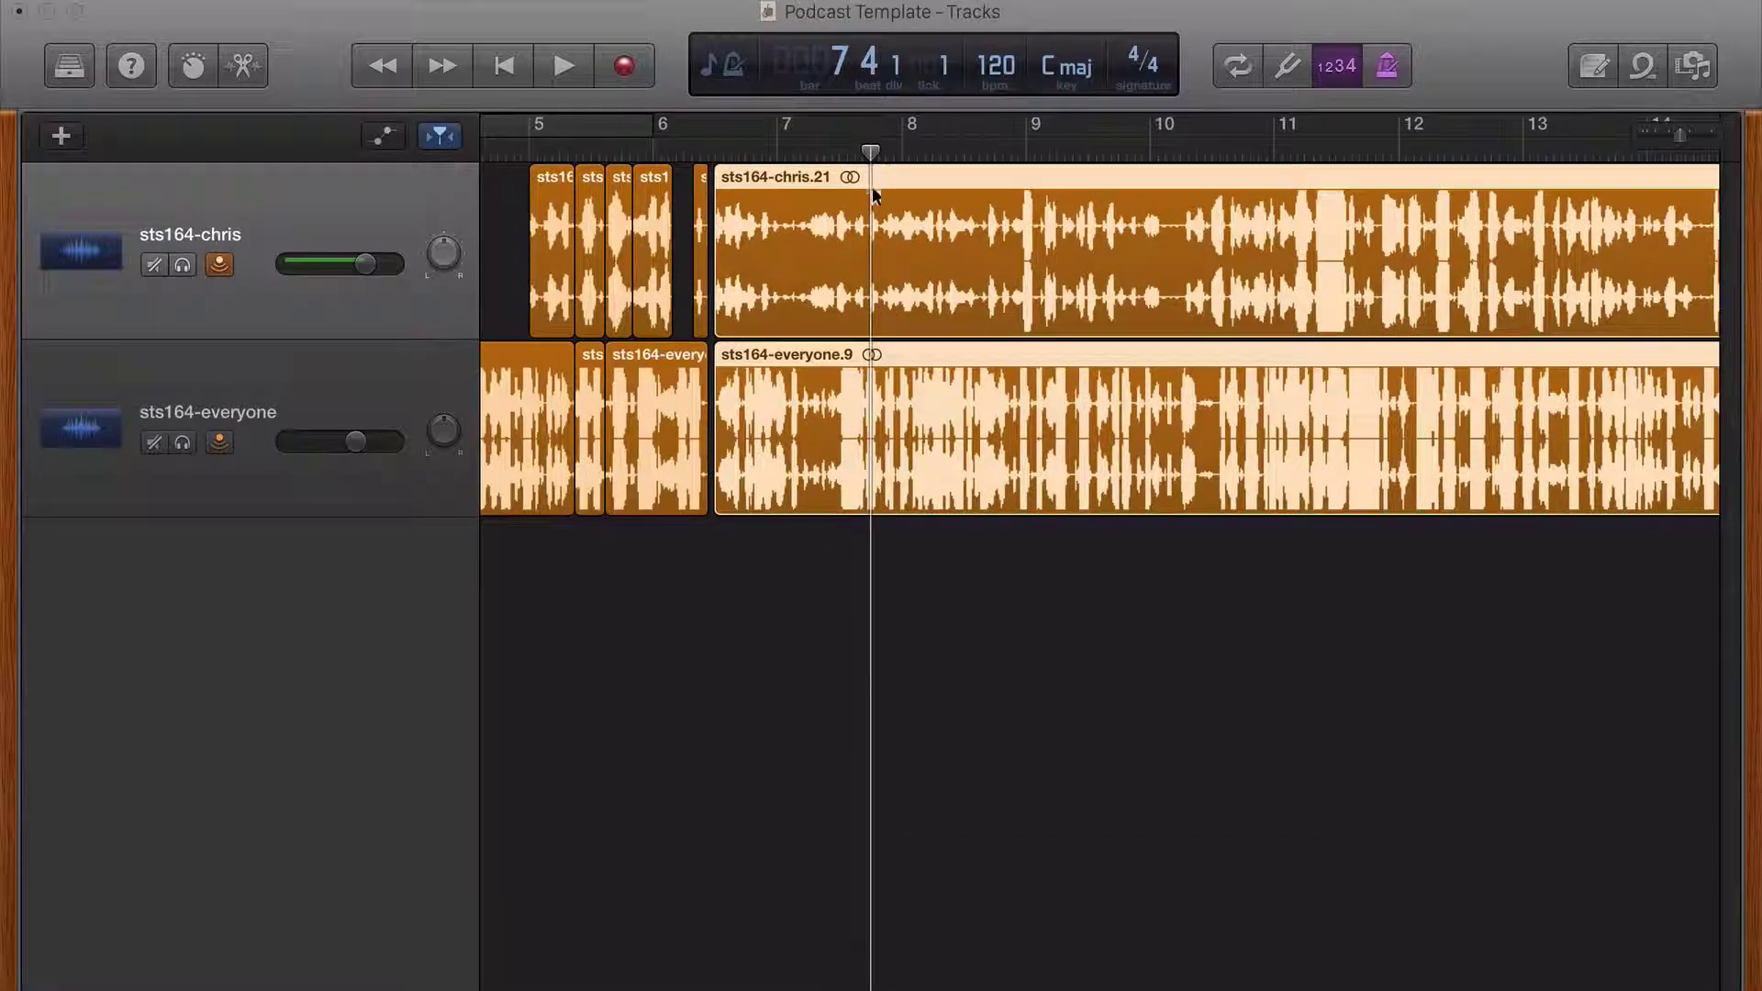
key("cmd+t")
left_click(955, 564)
left_click(748, 390)
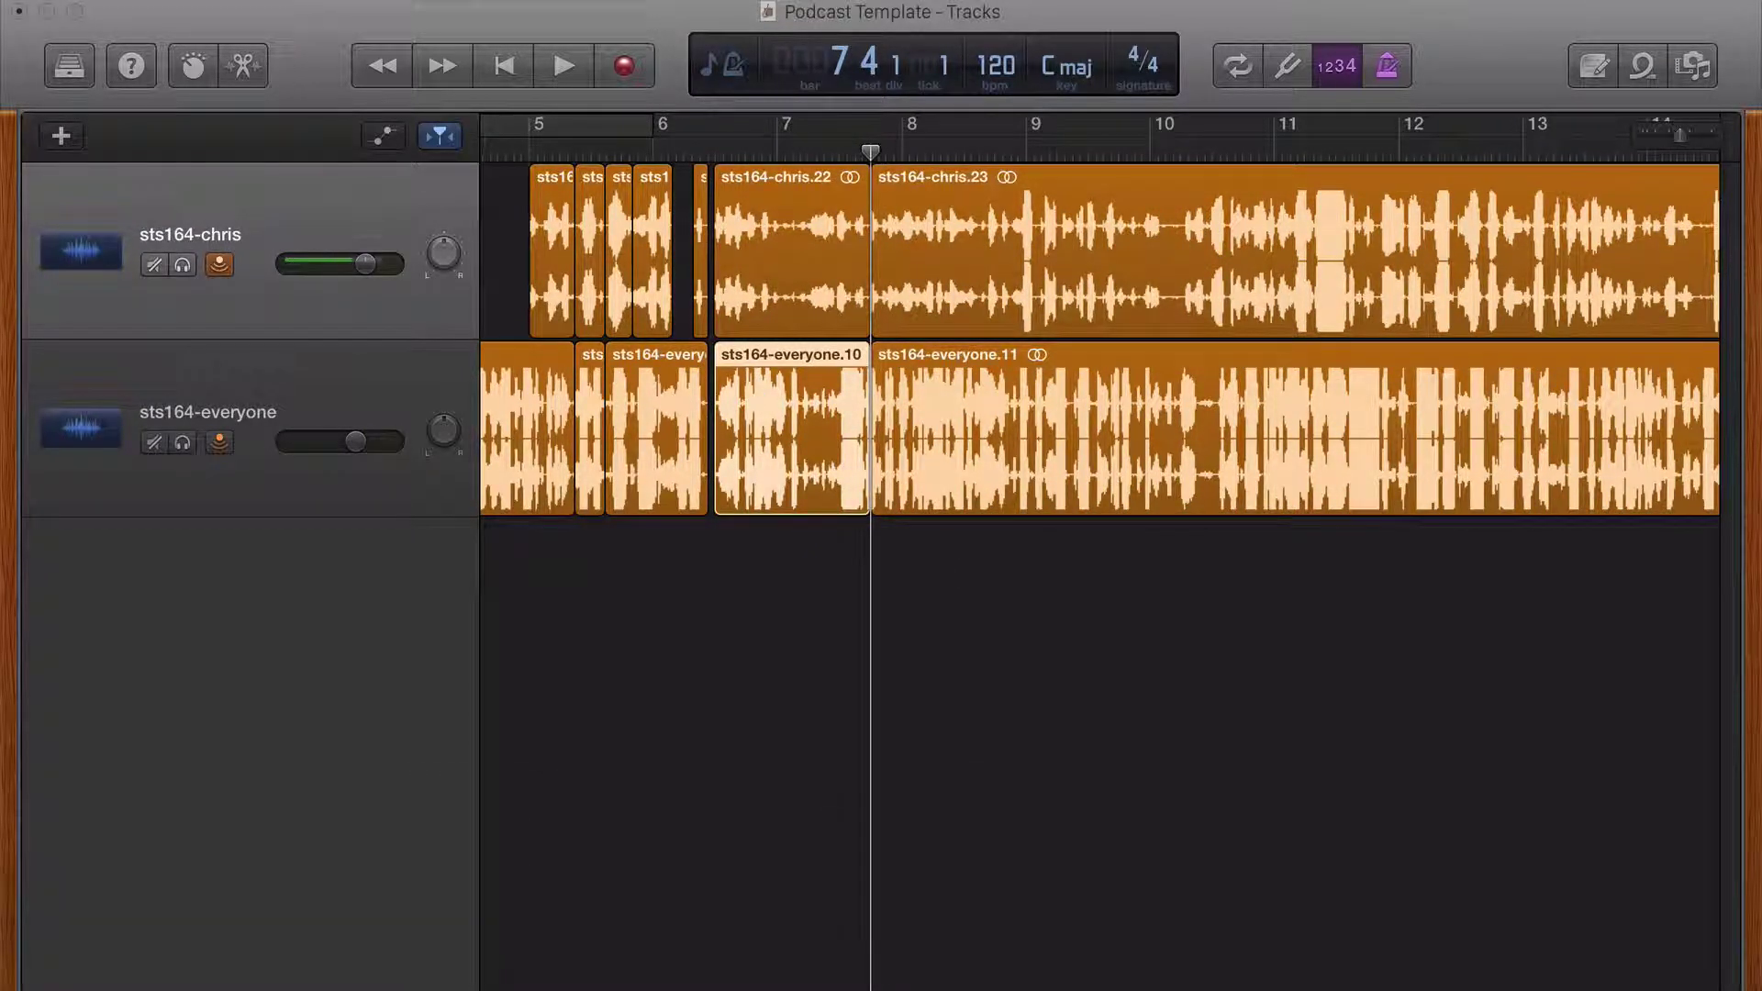
left_click(349, 0)
mouse_move(413, 0)
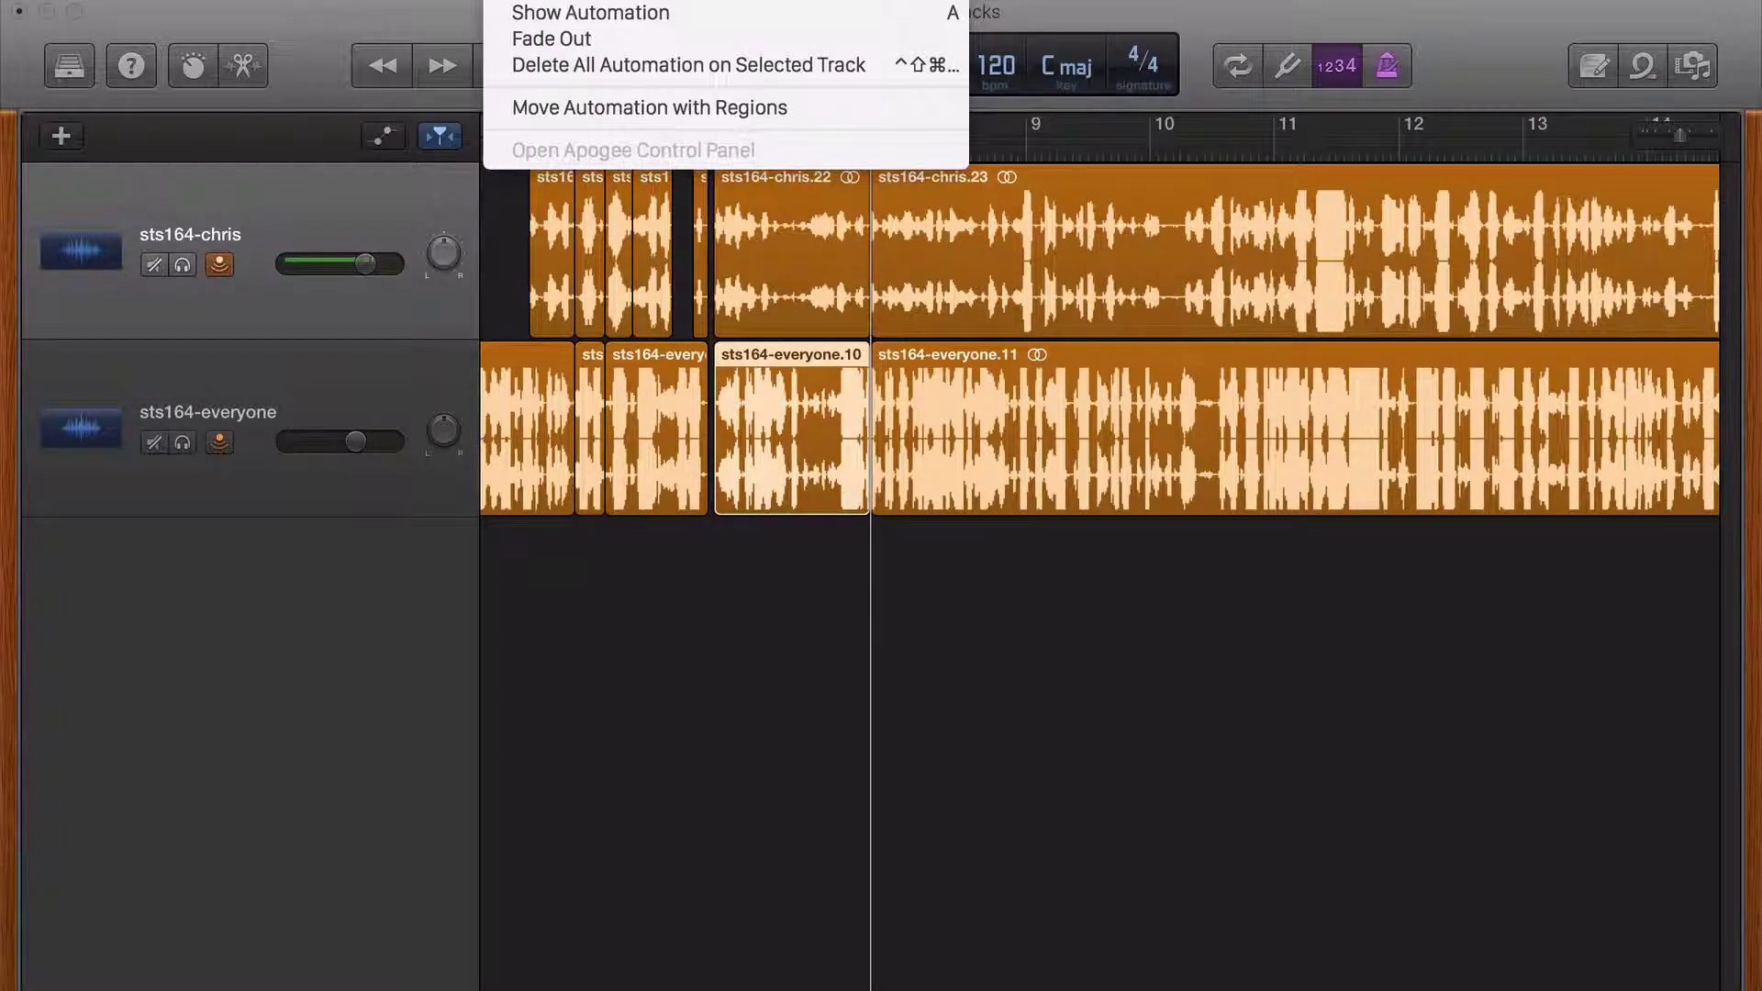
mouse_move(507, 0)
left_click(835, 621)
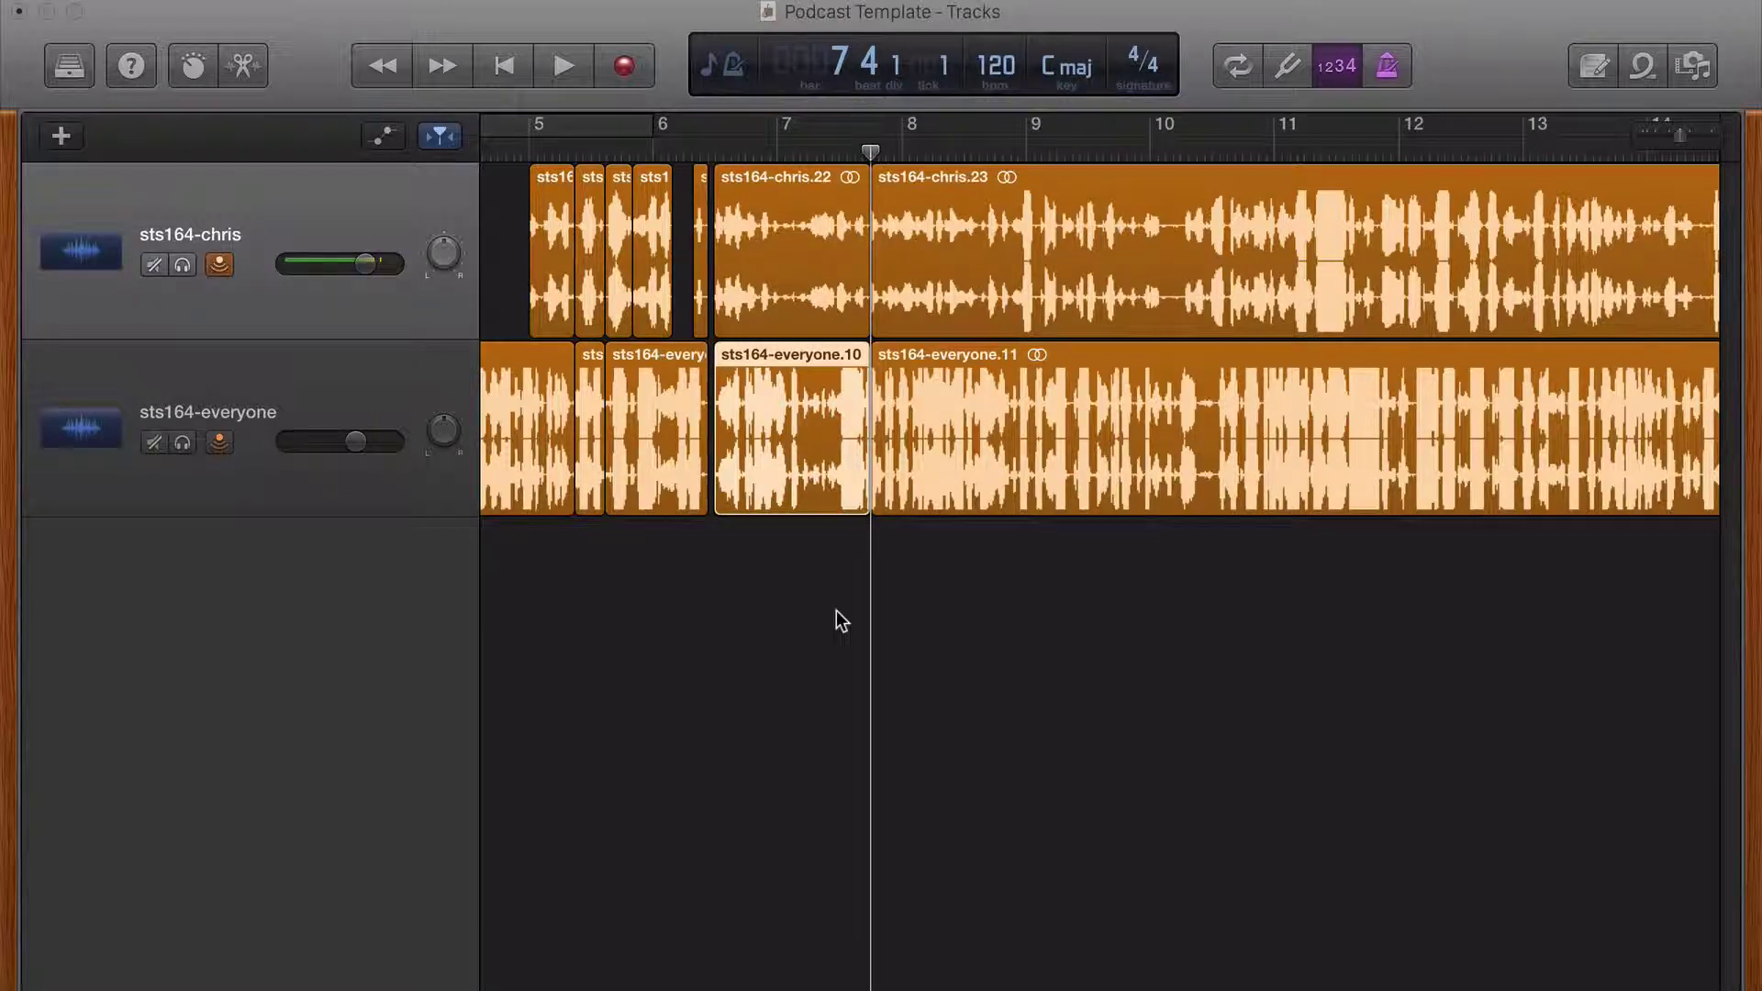
key("super+Tab")
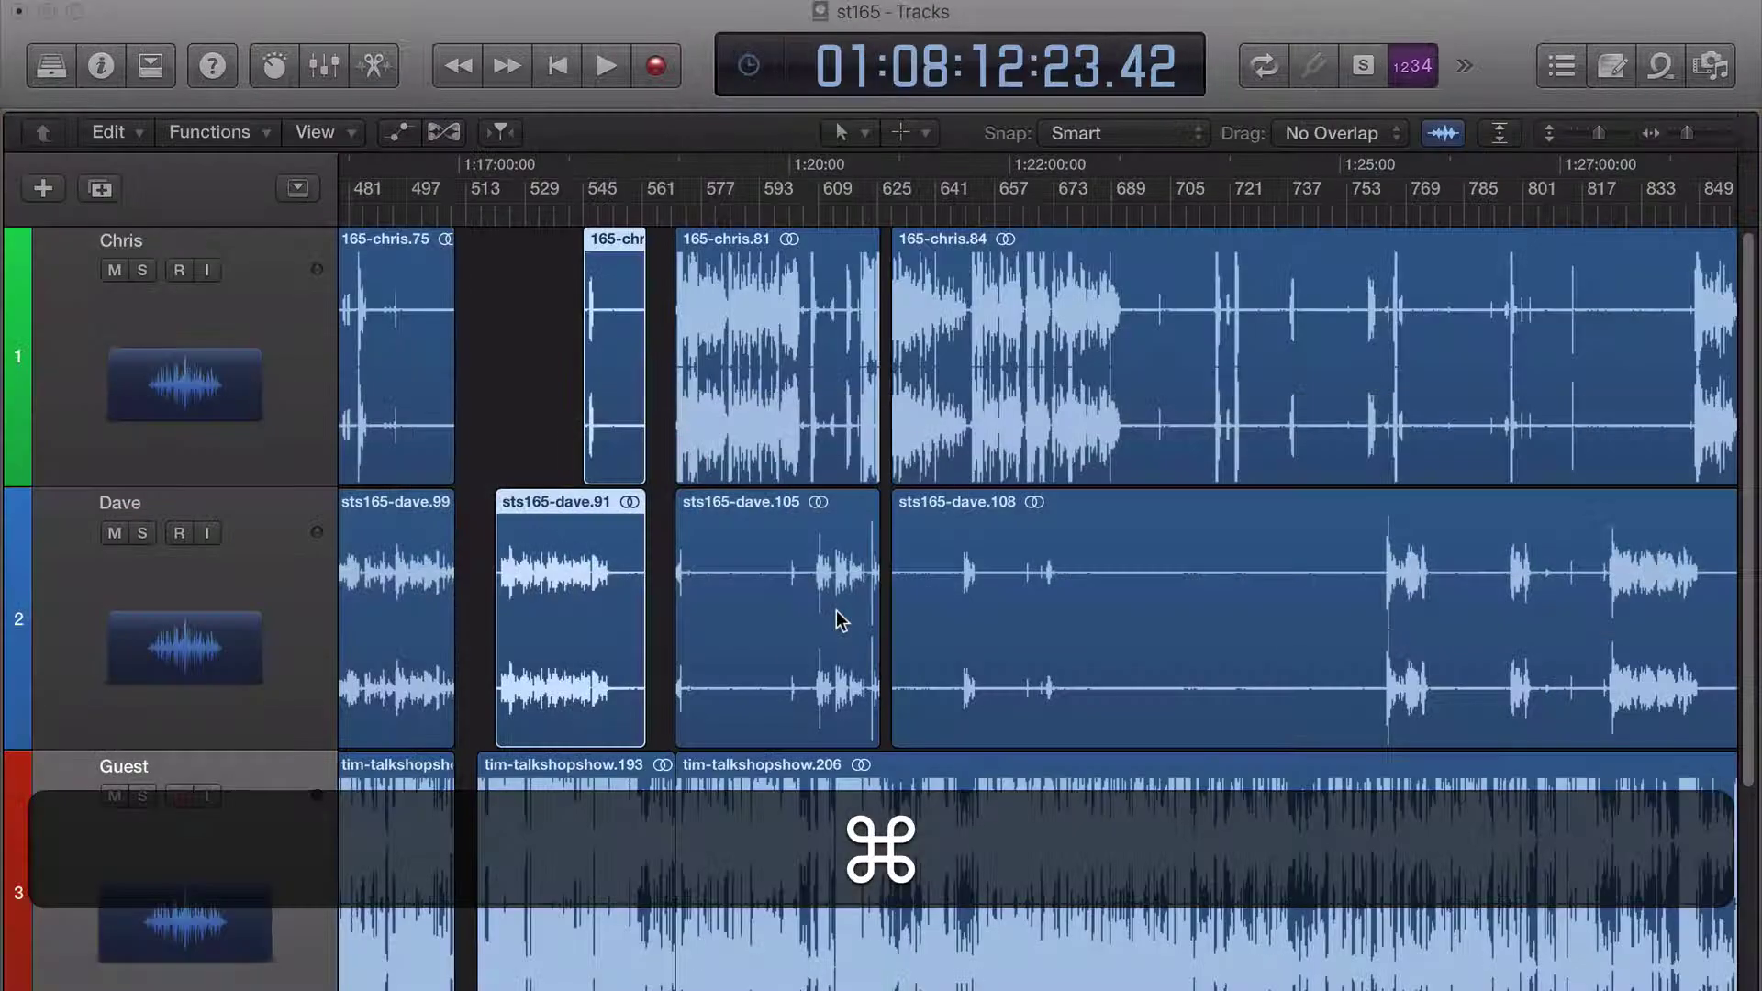
key("x")
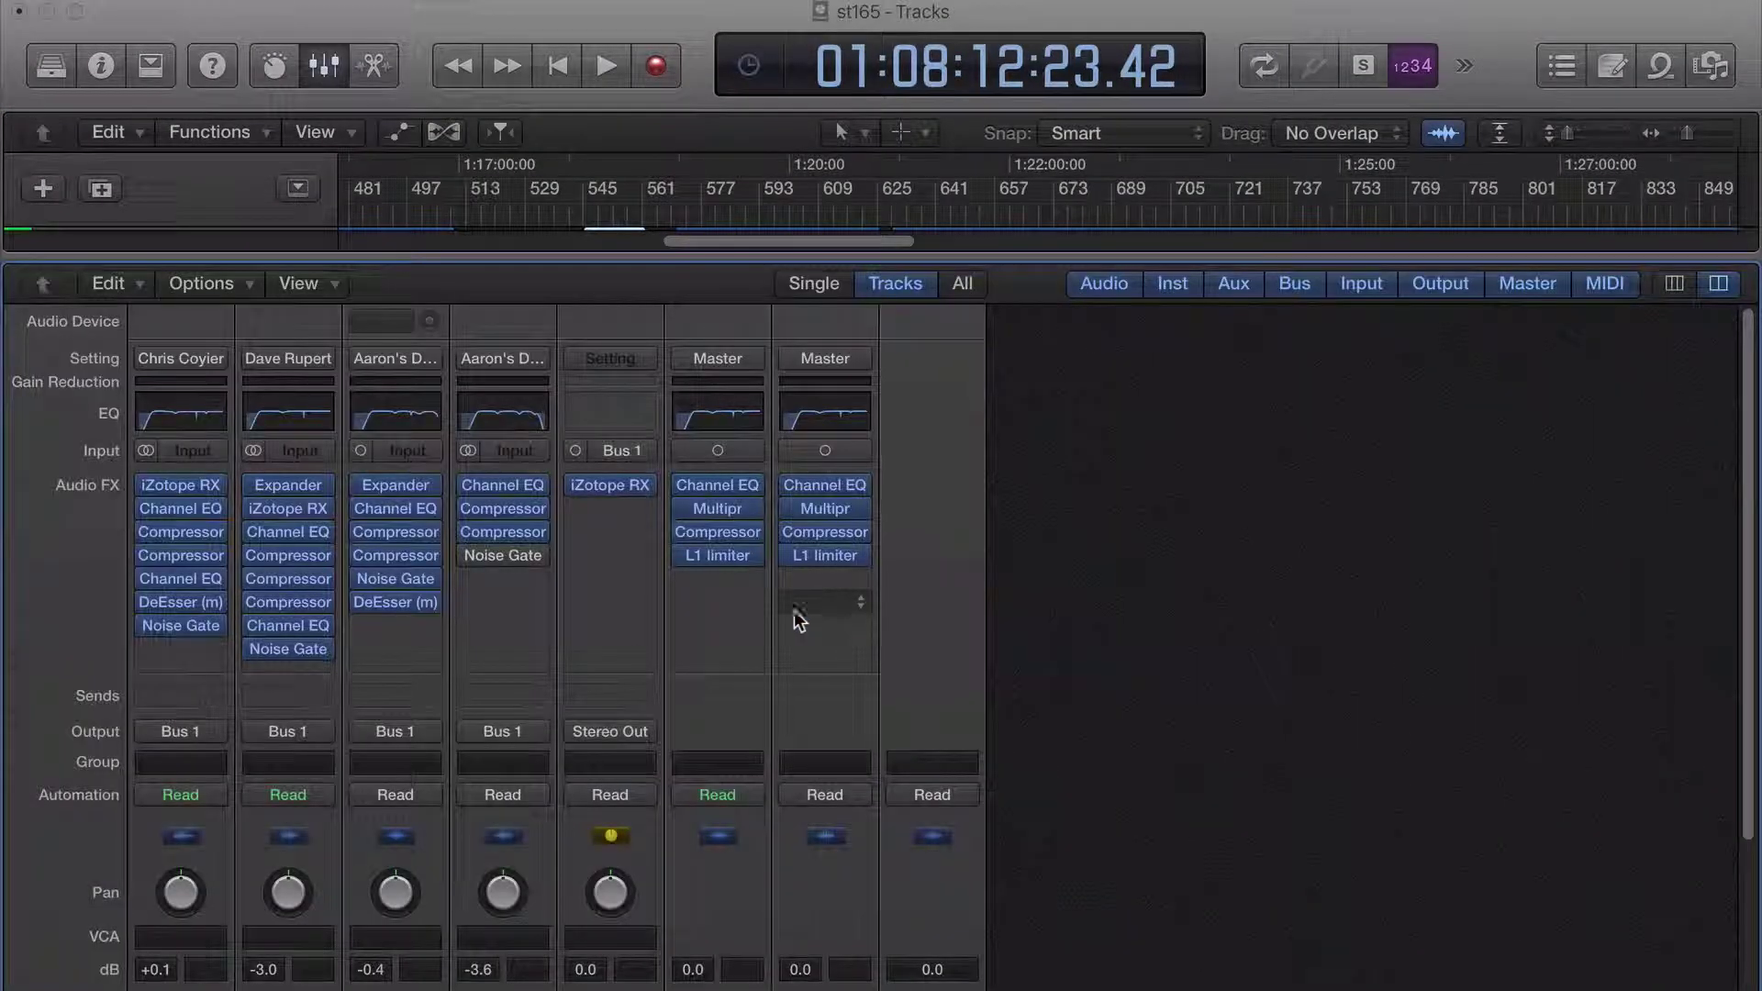
scroll(261, 450, "down", 1)
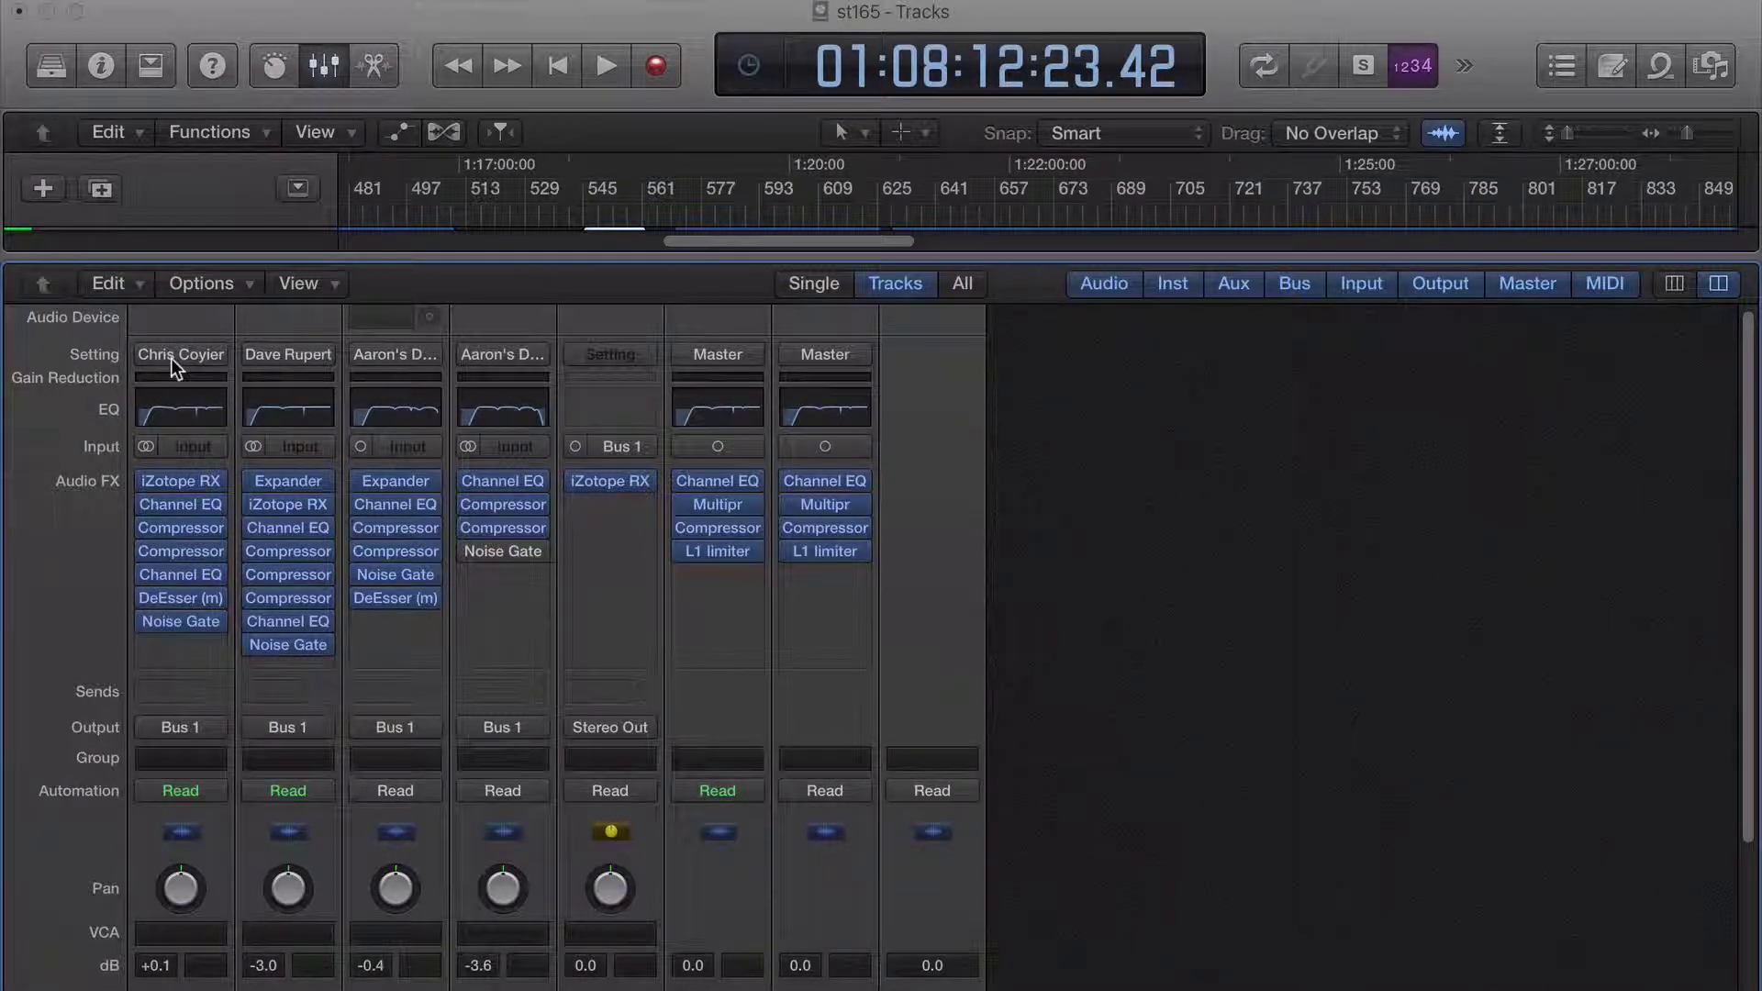
key("x")
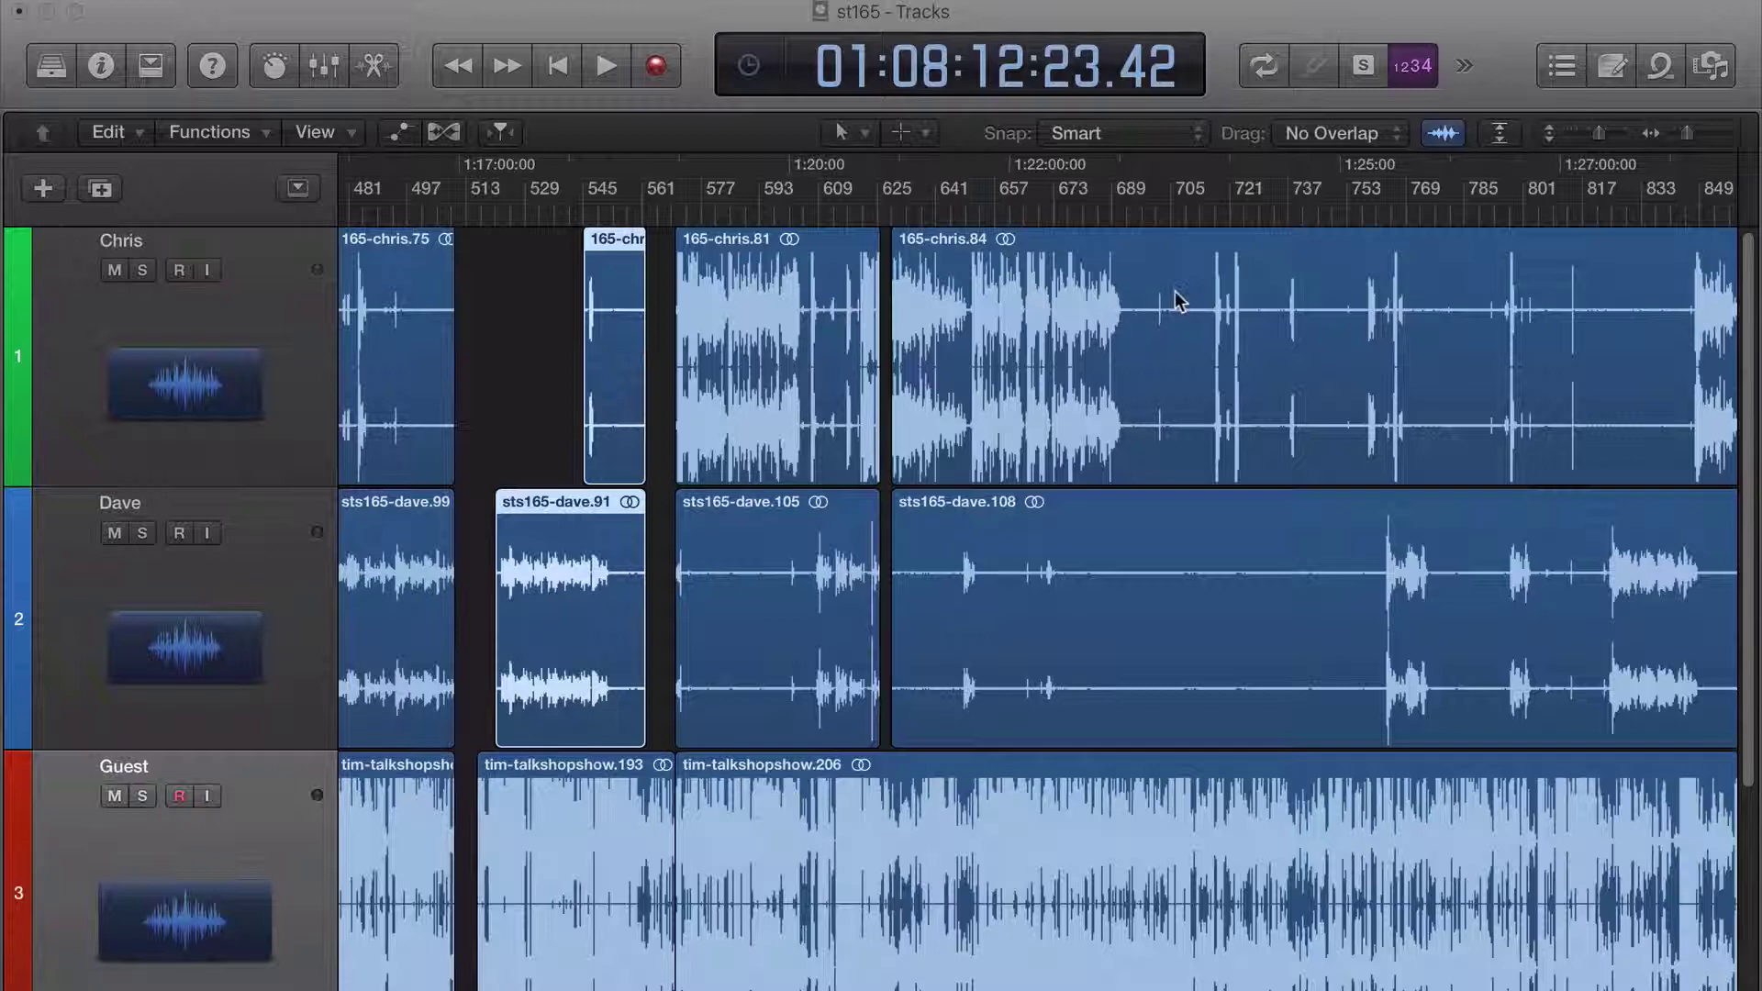
key("x")
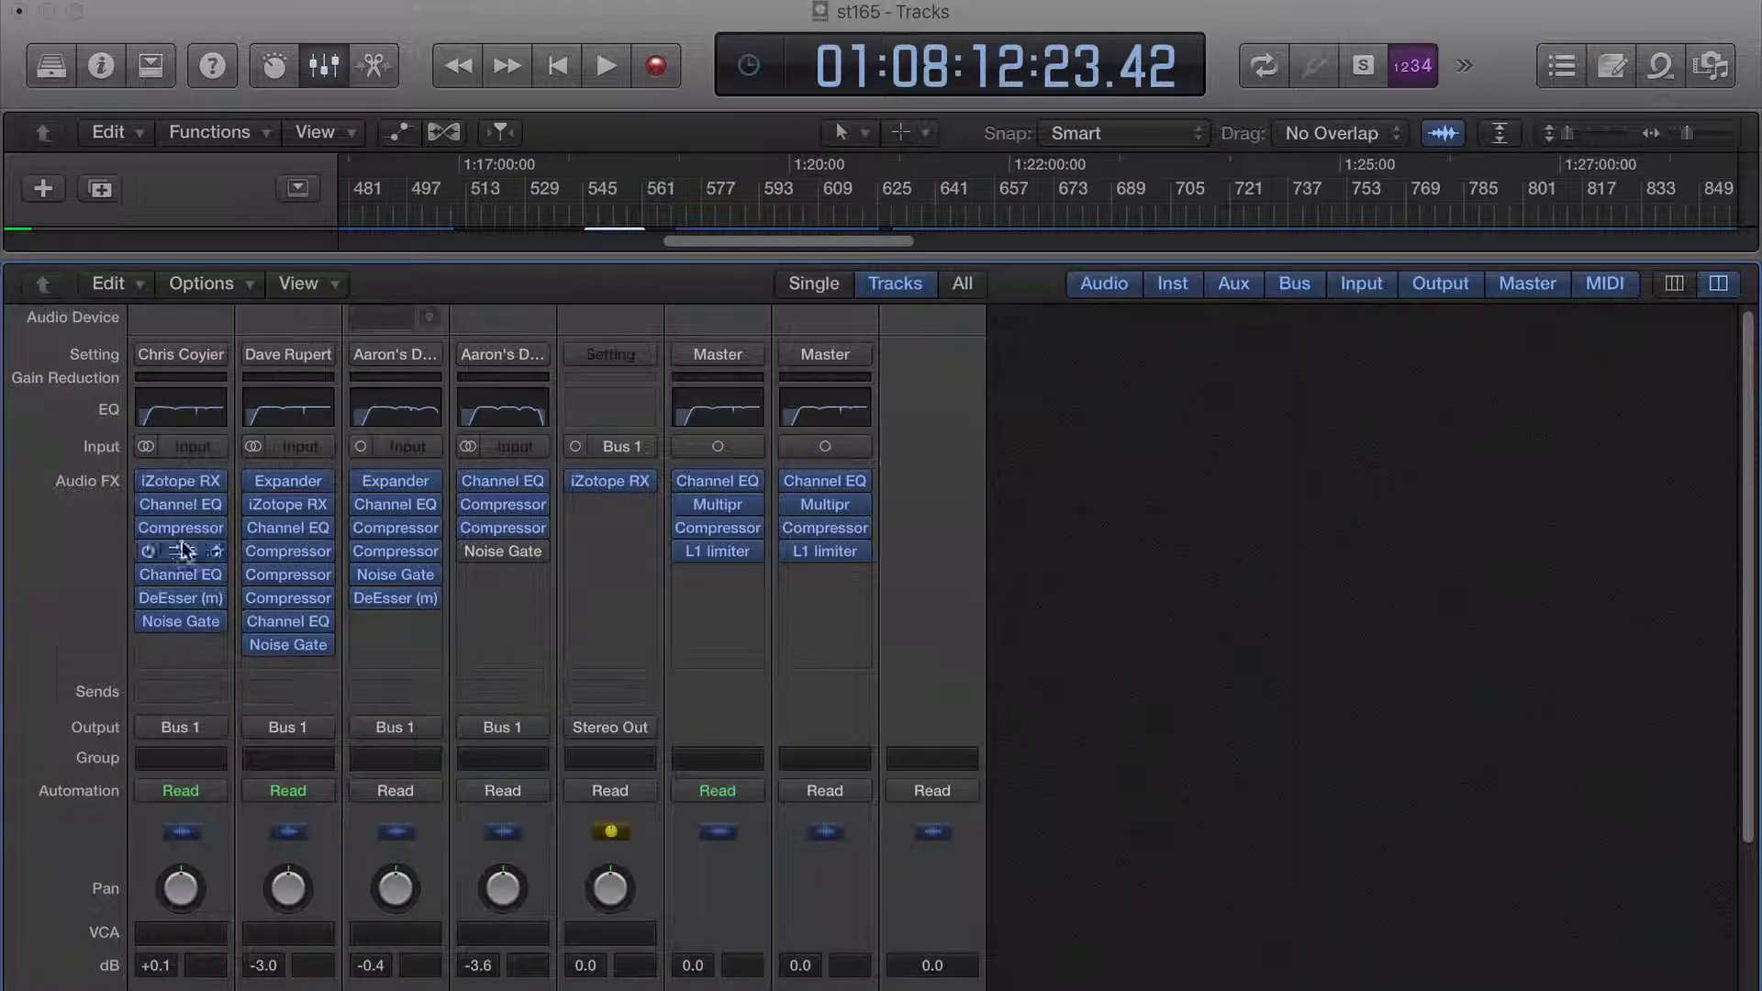
scroll(207, 475, "down", 3)
scroll(193, 495, "down", 5)
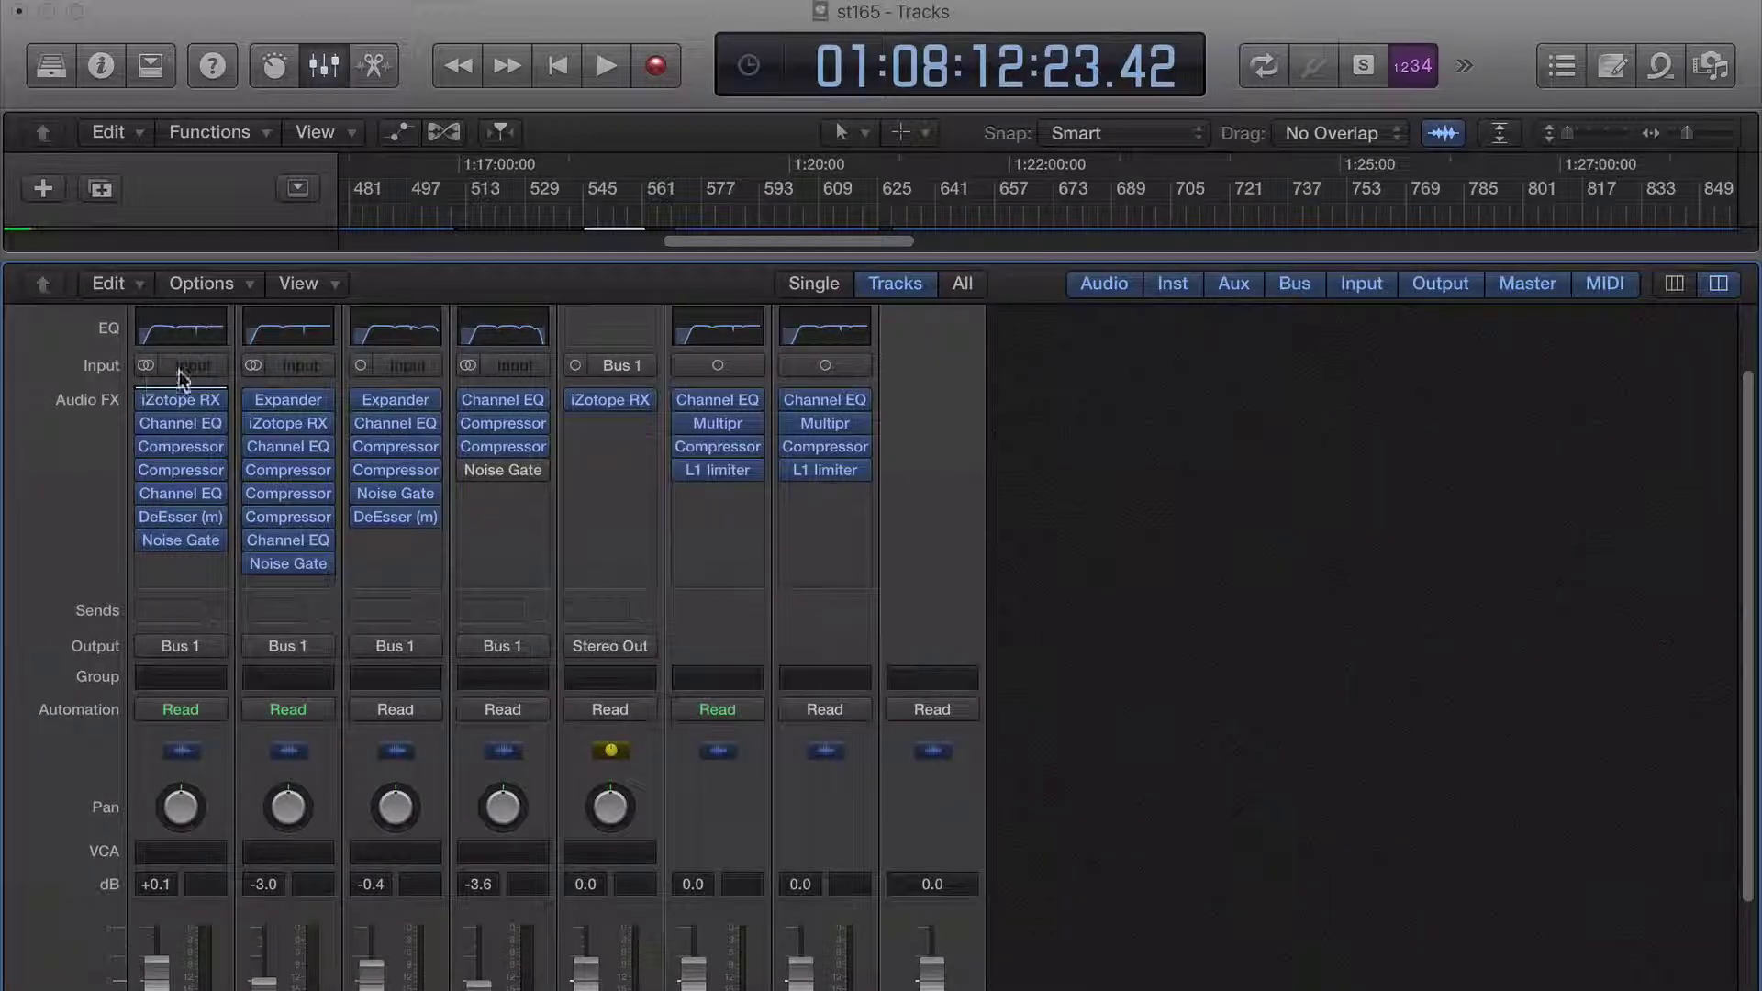
left_click(215, 366)
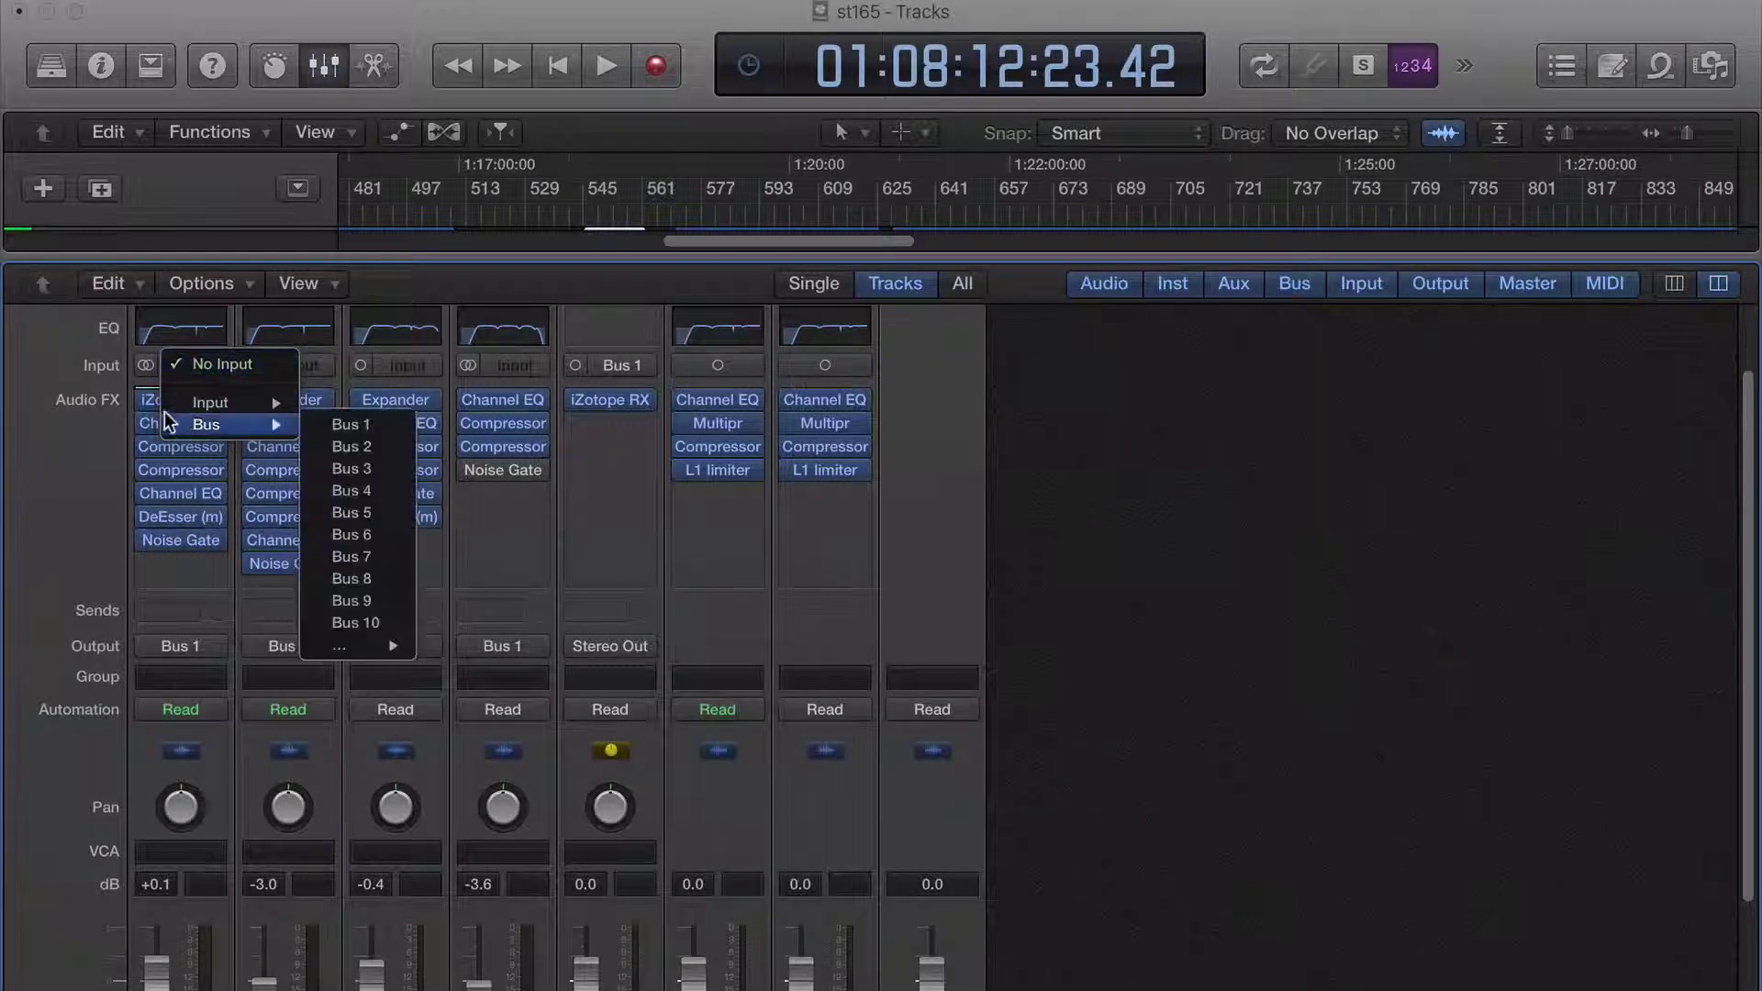
left_click(57, 449)
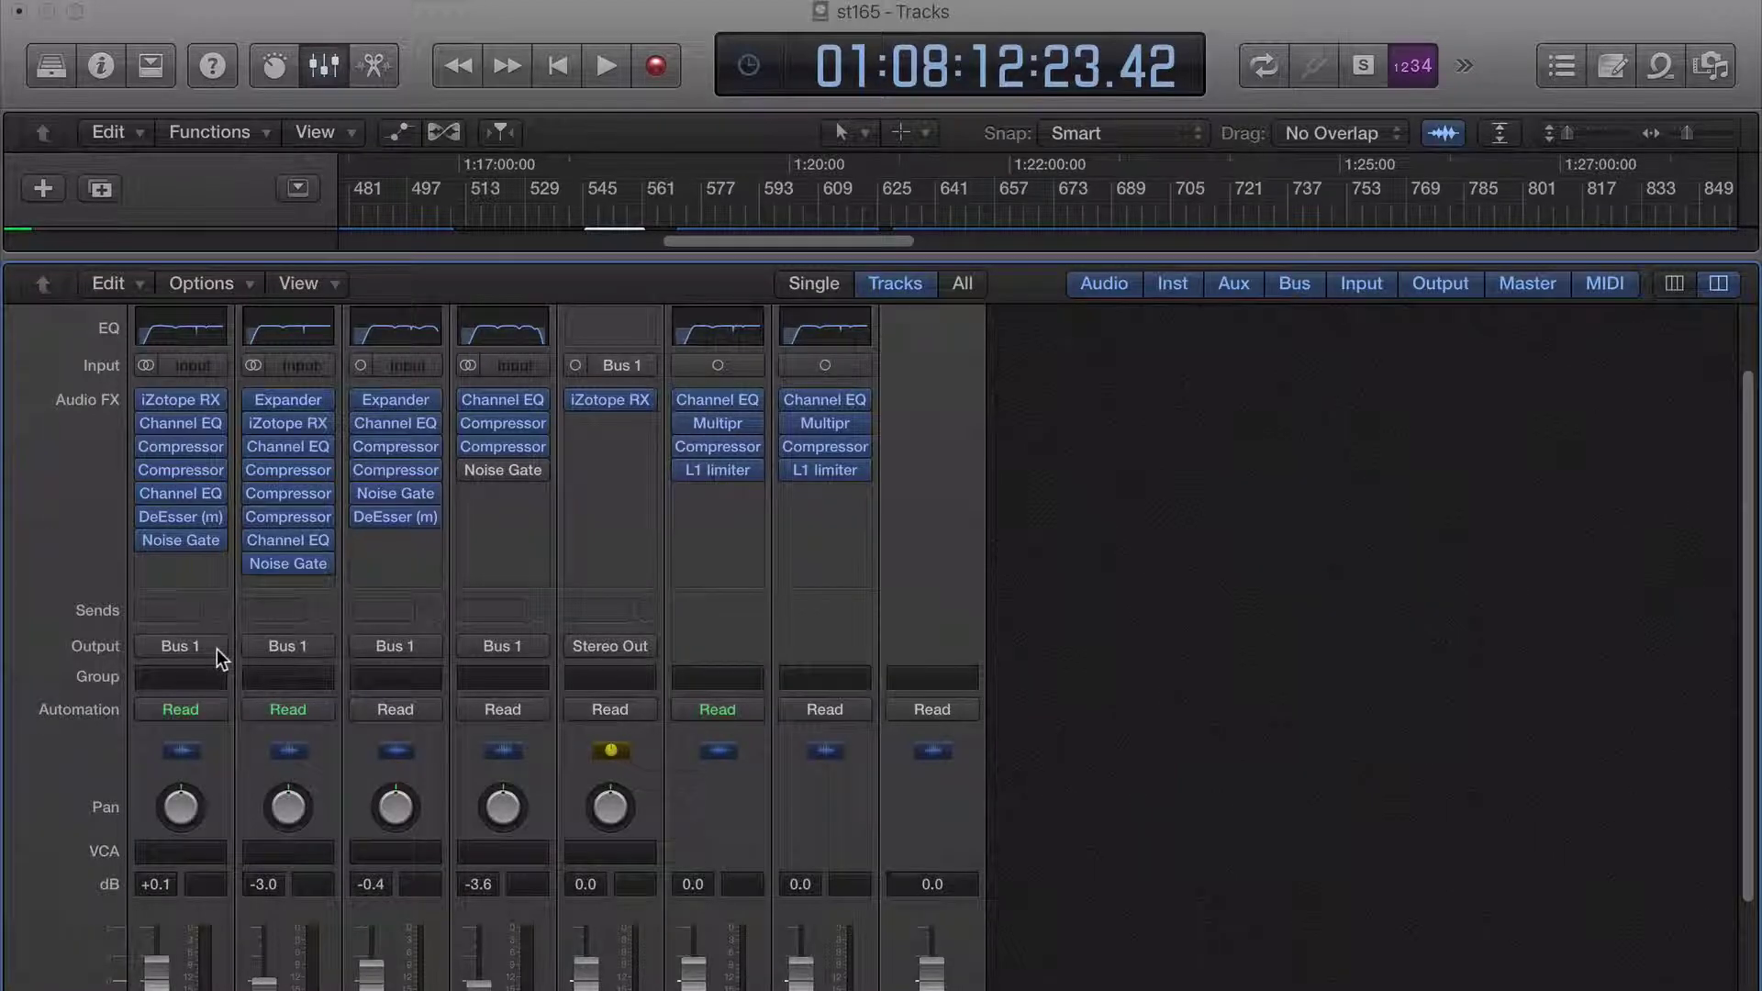
left_click(217, 648)
mouse_move(230, 743)
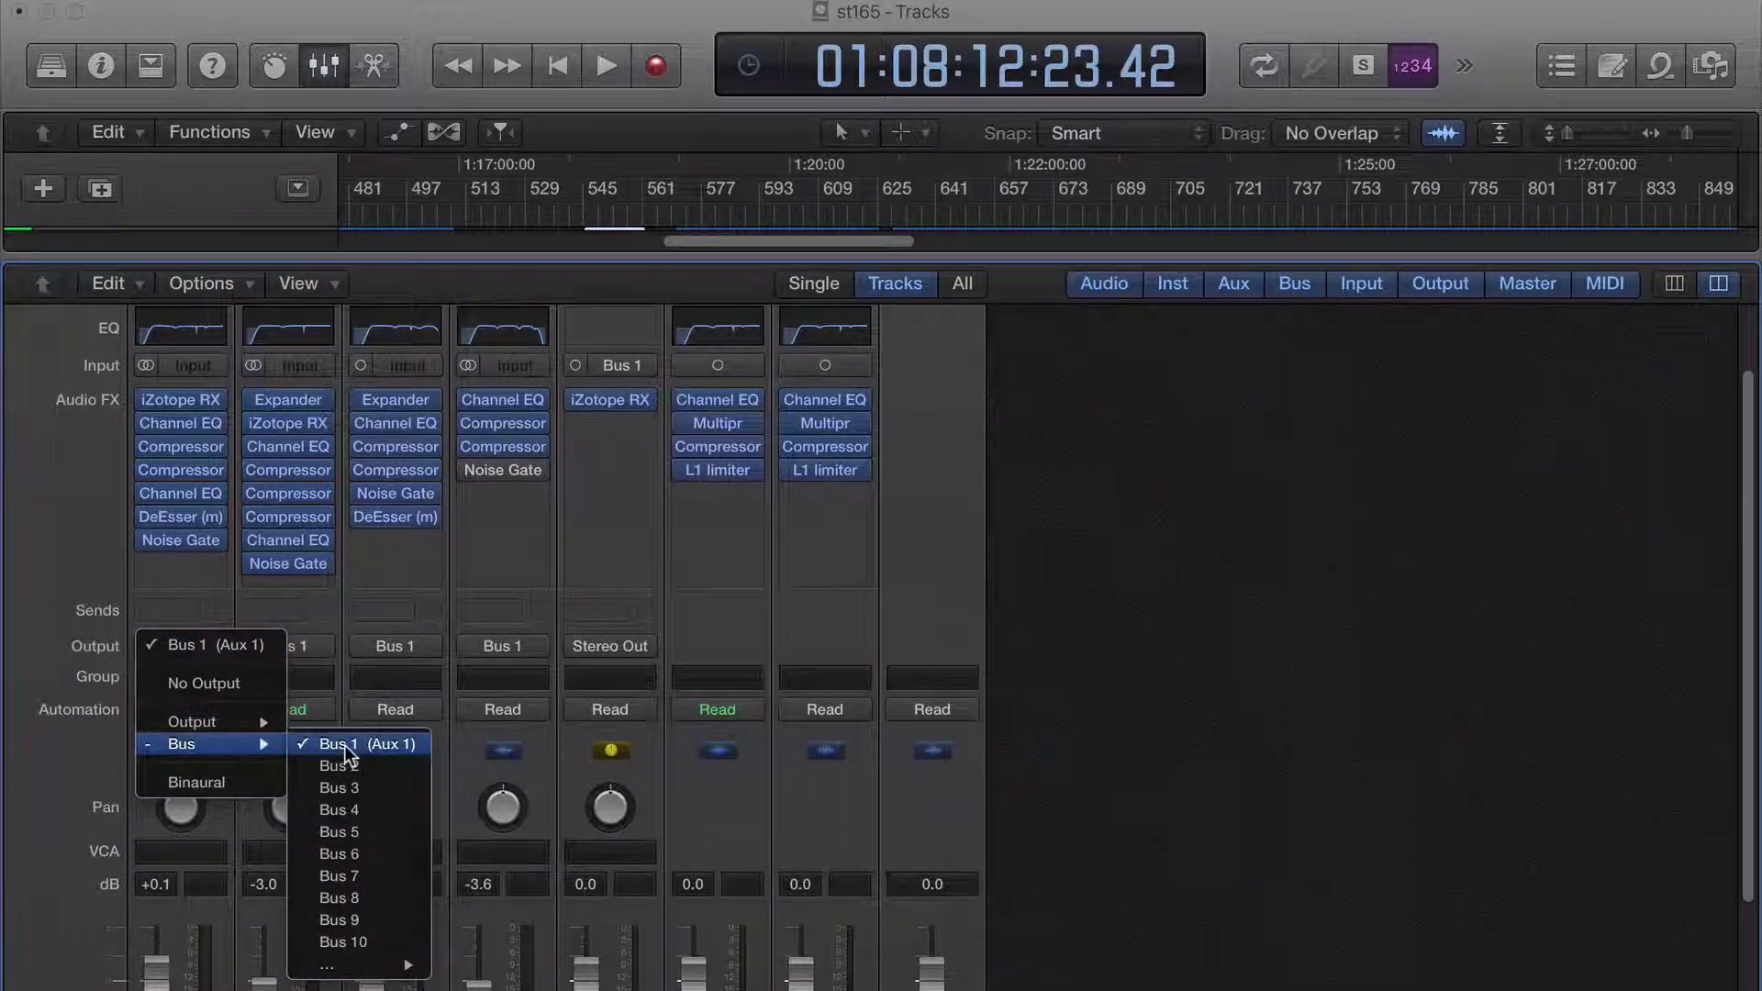
left_click(340, 744)
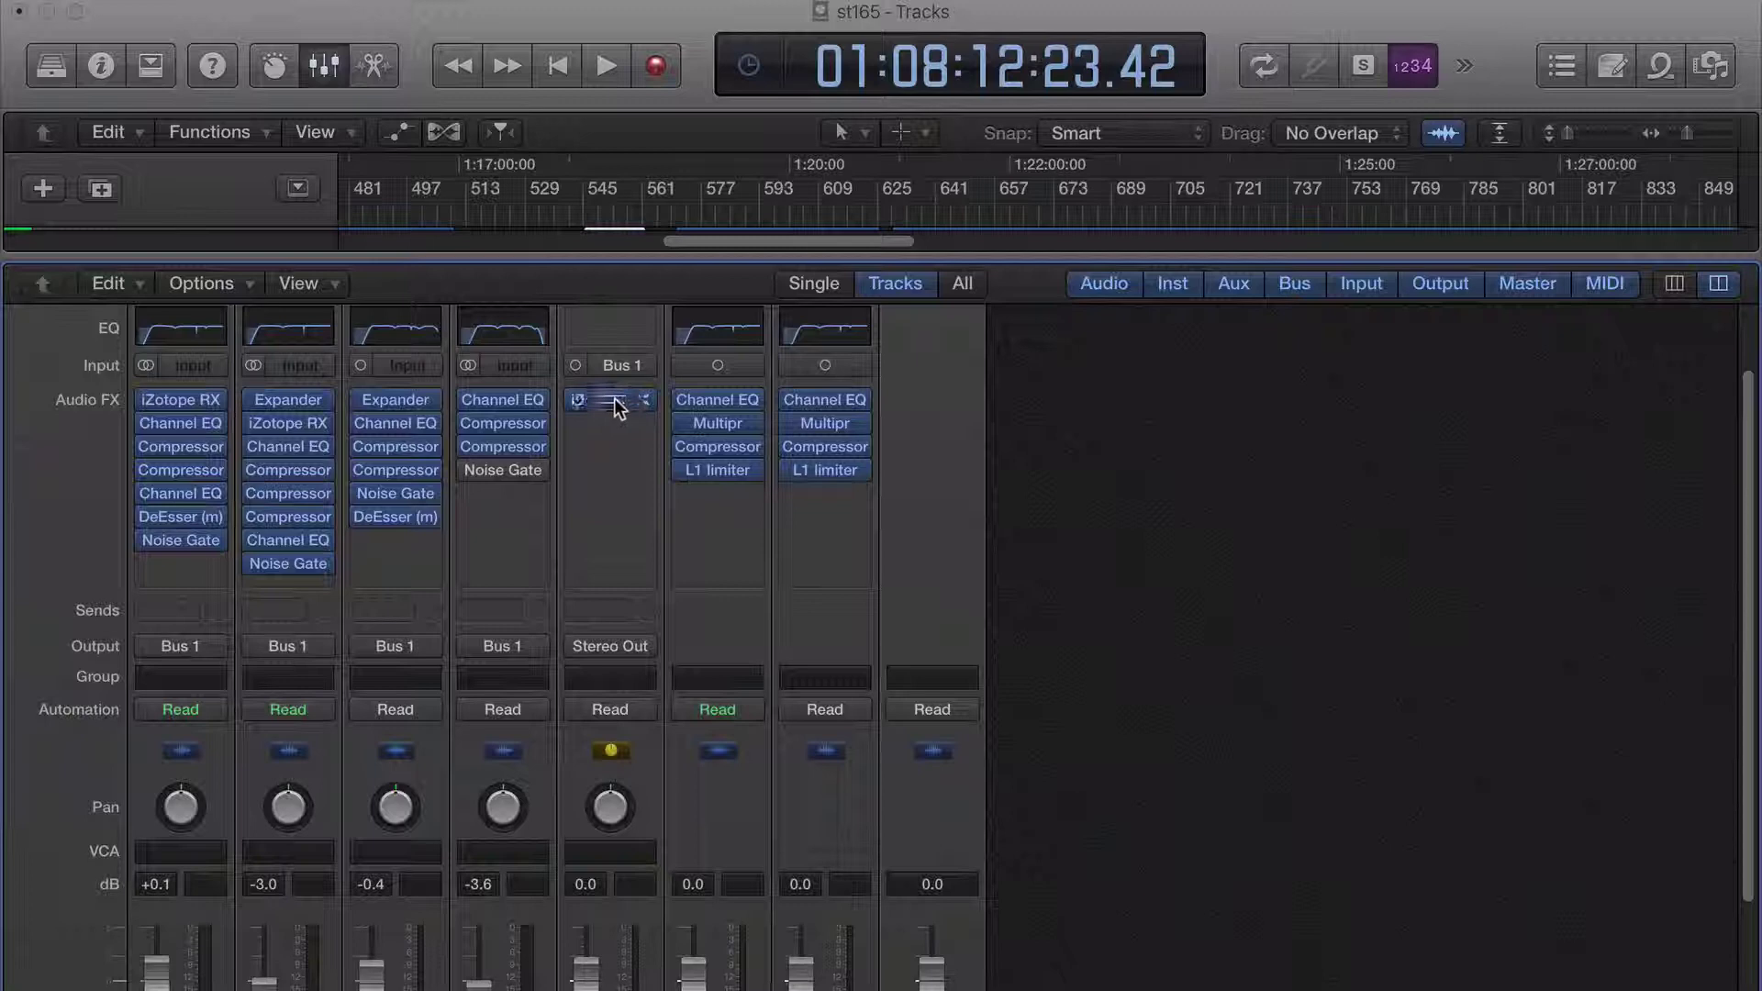
- Open and close the iZotope RX dialogue denoiser on the Aux 1 bus
left_click(614, 398)
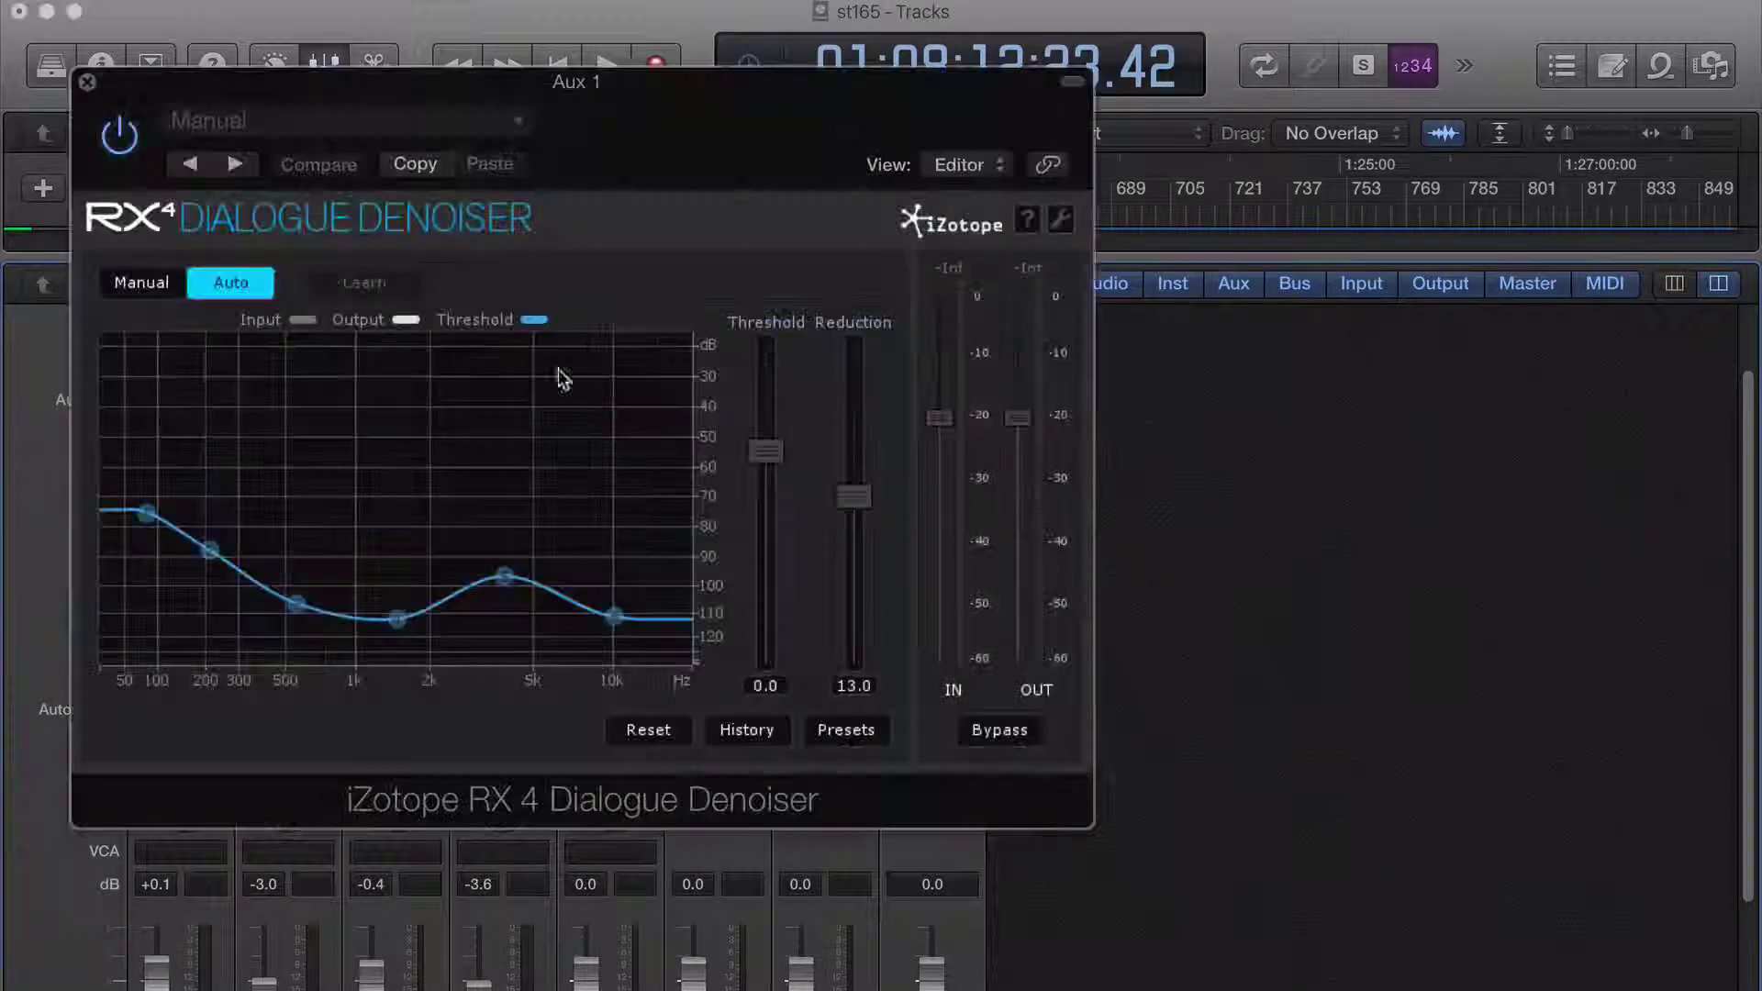
left_click(88, 84)
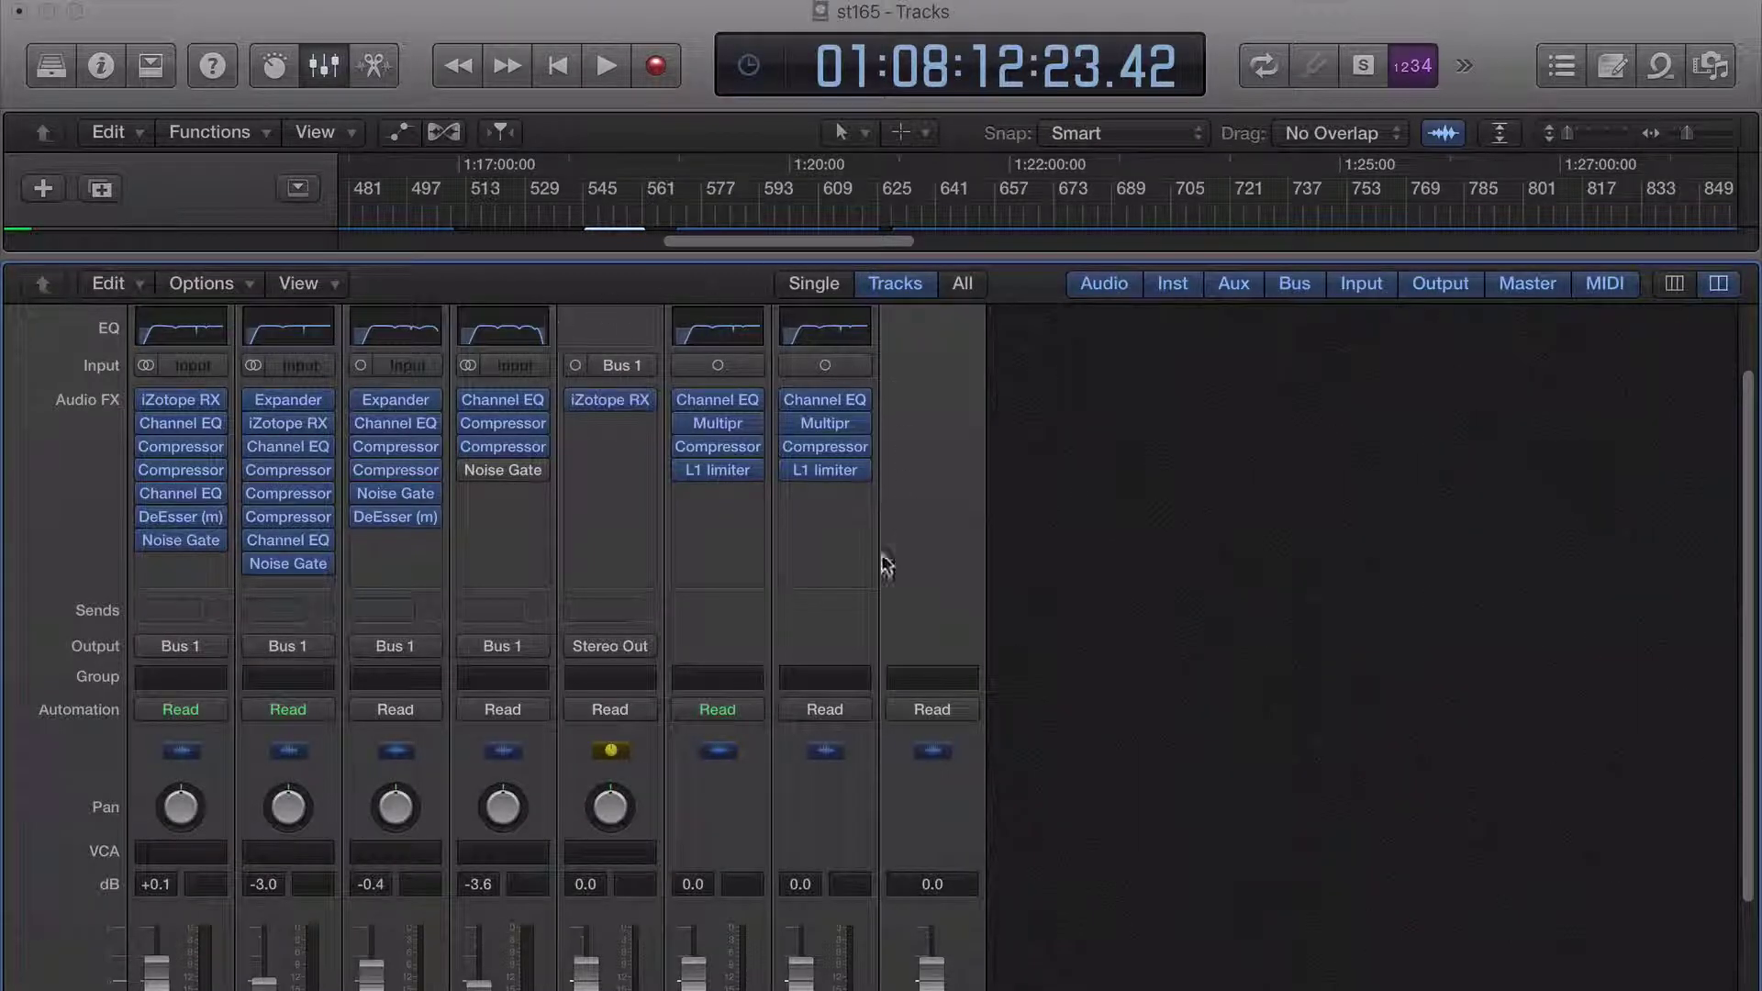
scroll(845, 578, "down", 4)
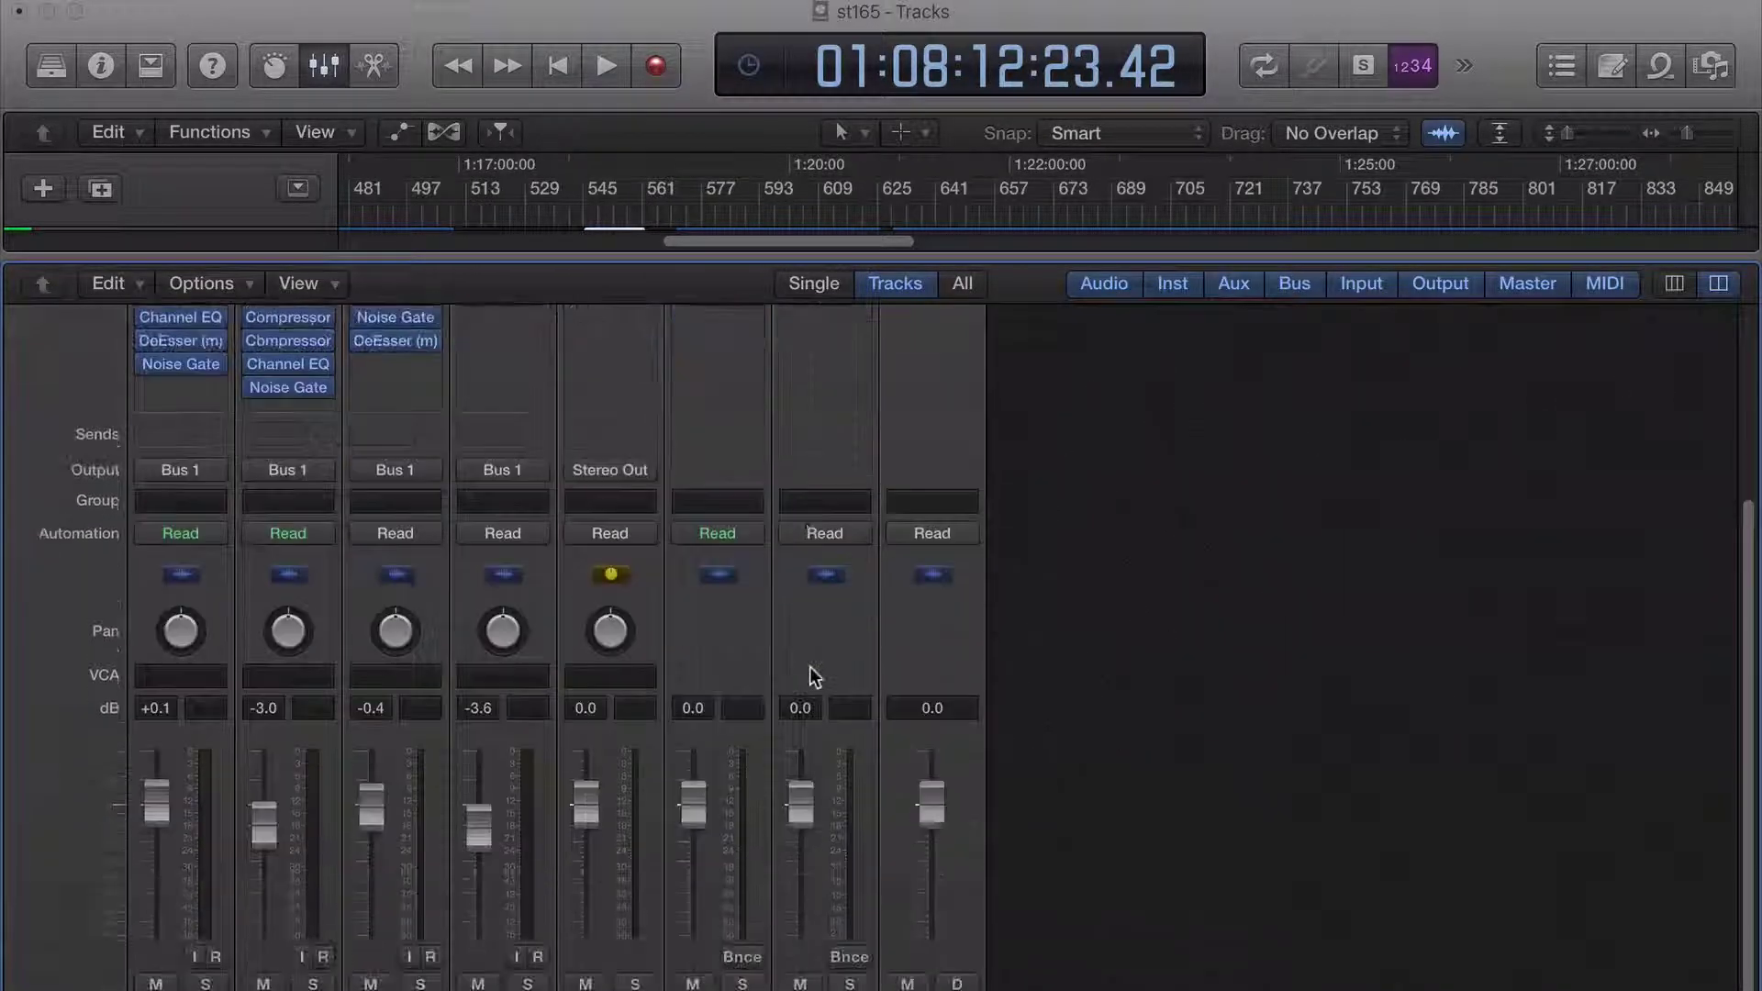
scroll(810, 679, "up", 5)
scroll(421, 702, "down", 5)
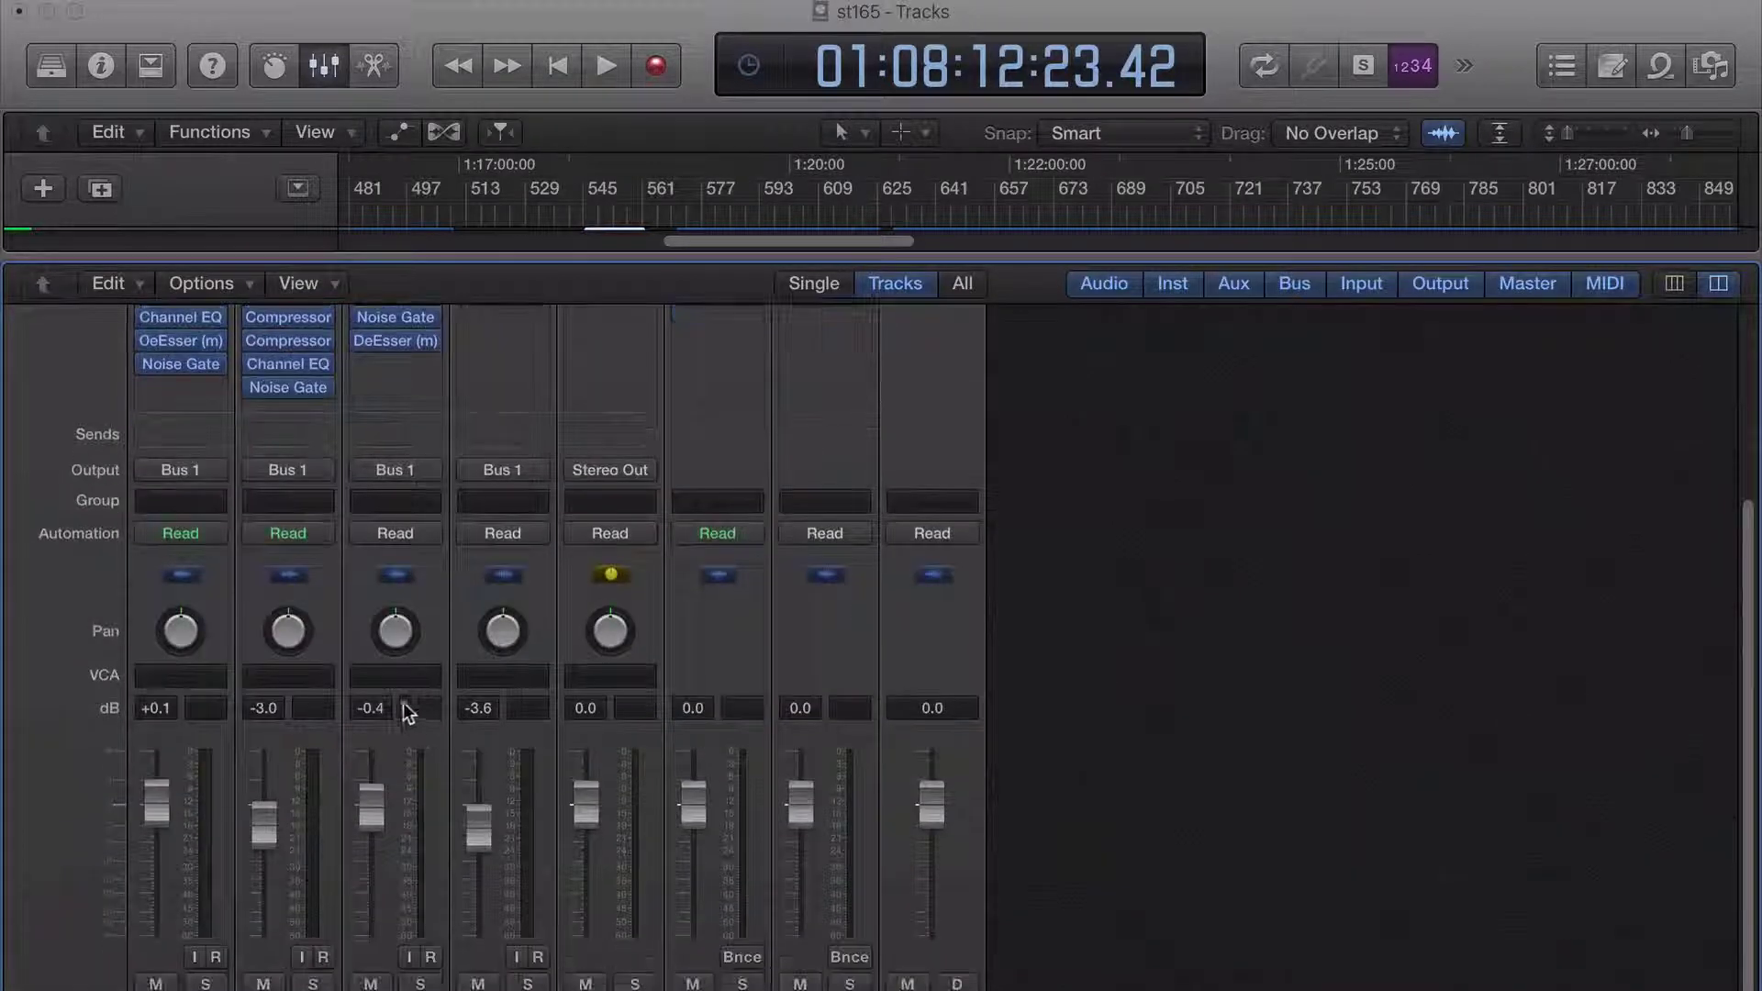
- Set channel faders 1–4 to -3.2, -2.5, -1.8 and -2.1 dB
left_click_drag(157, 801, 264, 817)
left_click_drag(372, 805, 374, 817)
left_click_drag(478, 828, 478, 815)
key("super+Tab")
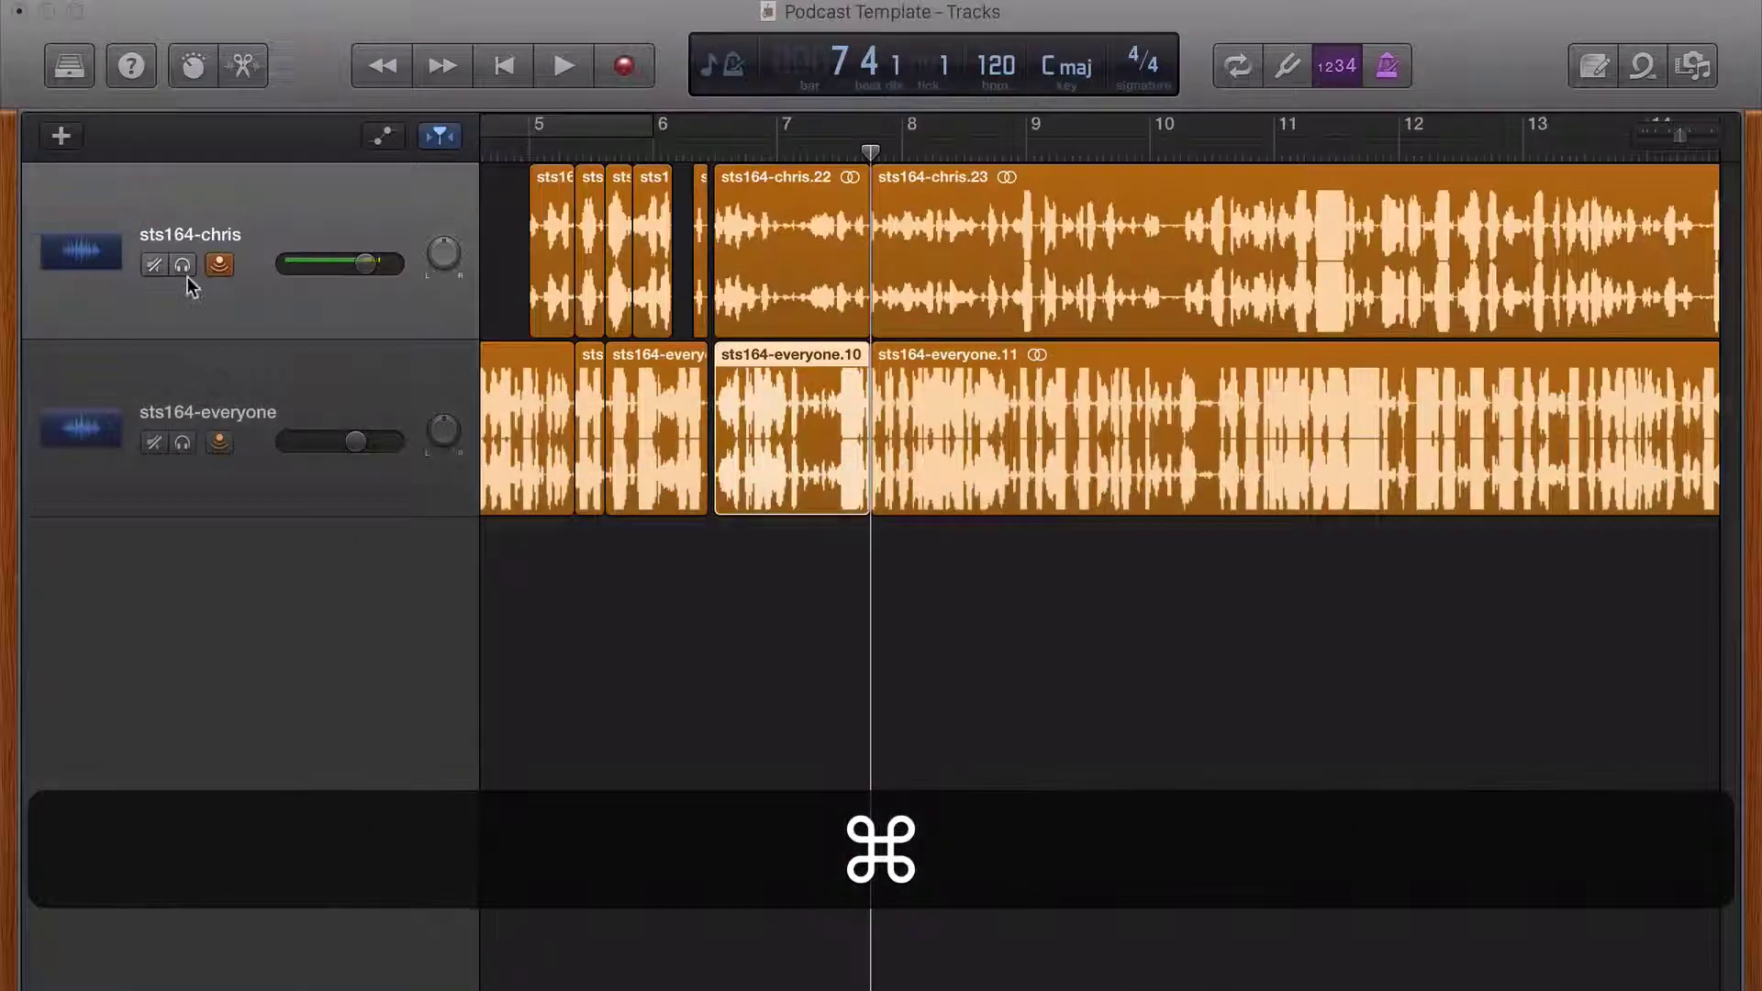
- Raise sts164-chris to about +0.6 dB and show Smart Controls for sts164-everyone
left_click_drag(365, 263, 362, 263)
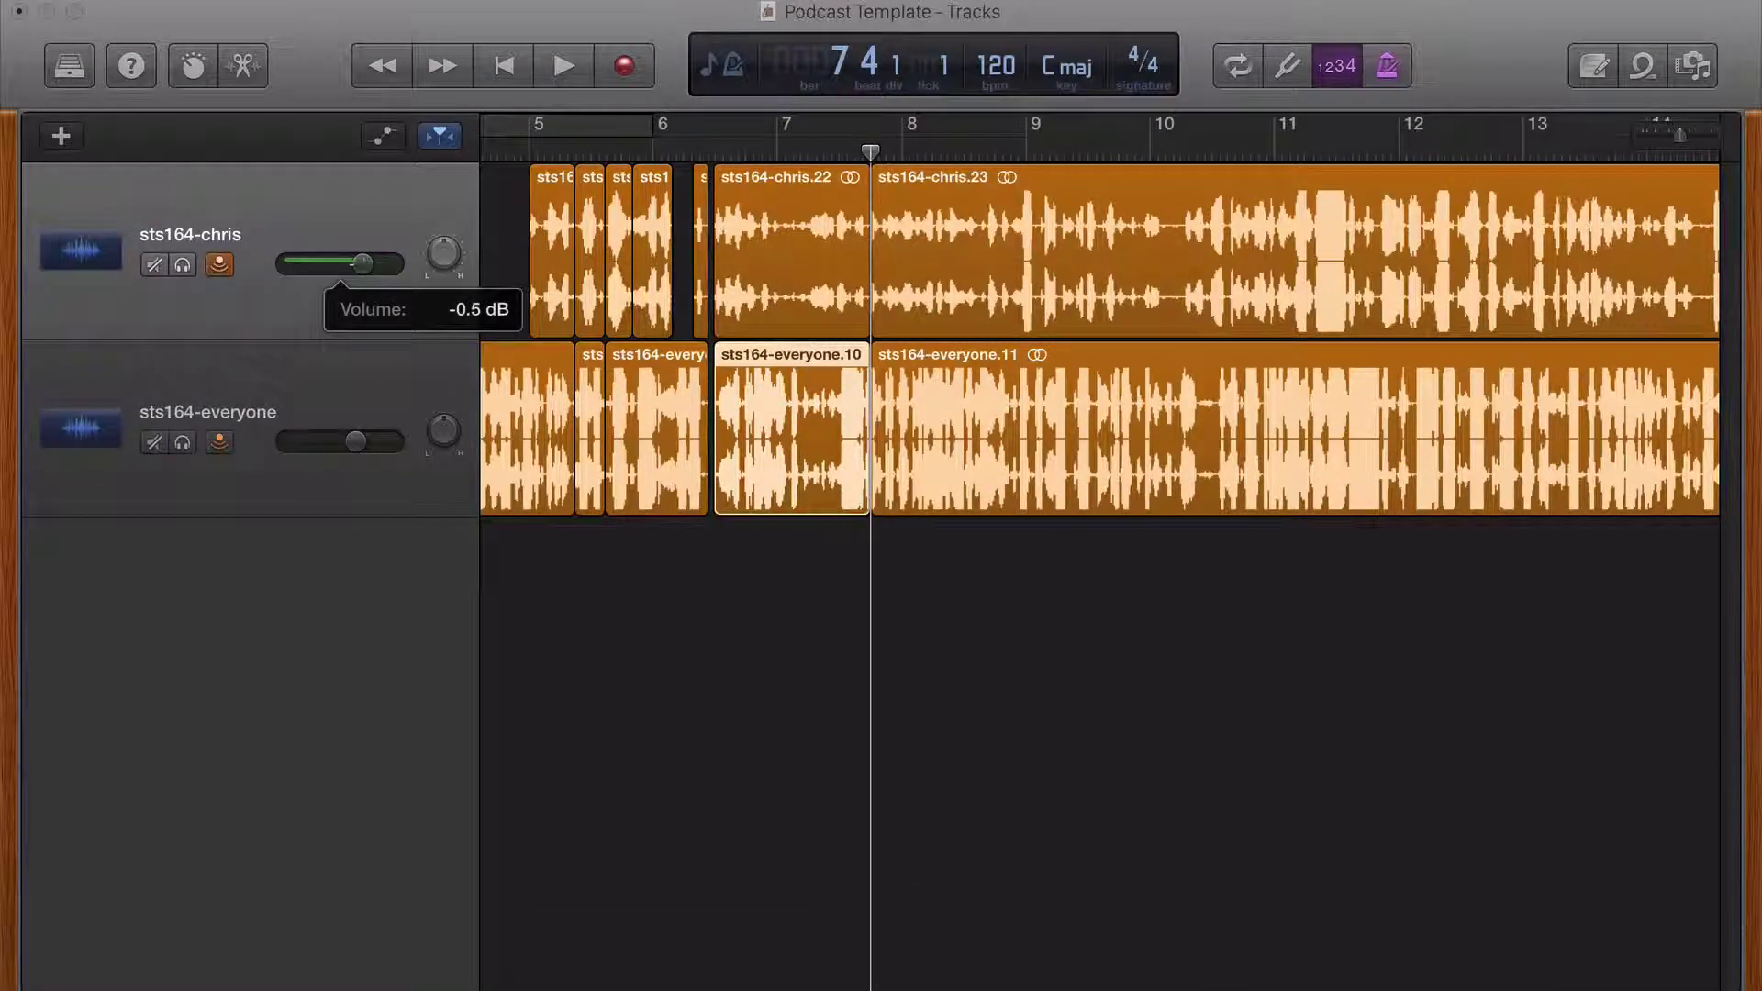
left_click(358, 444)
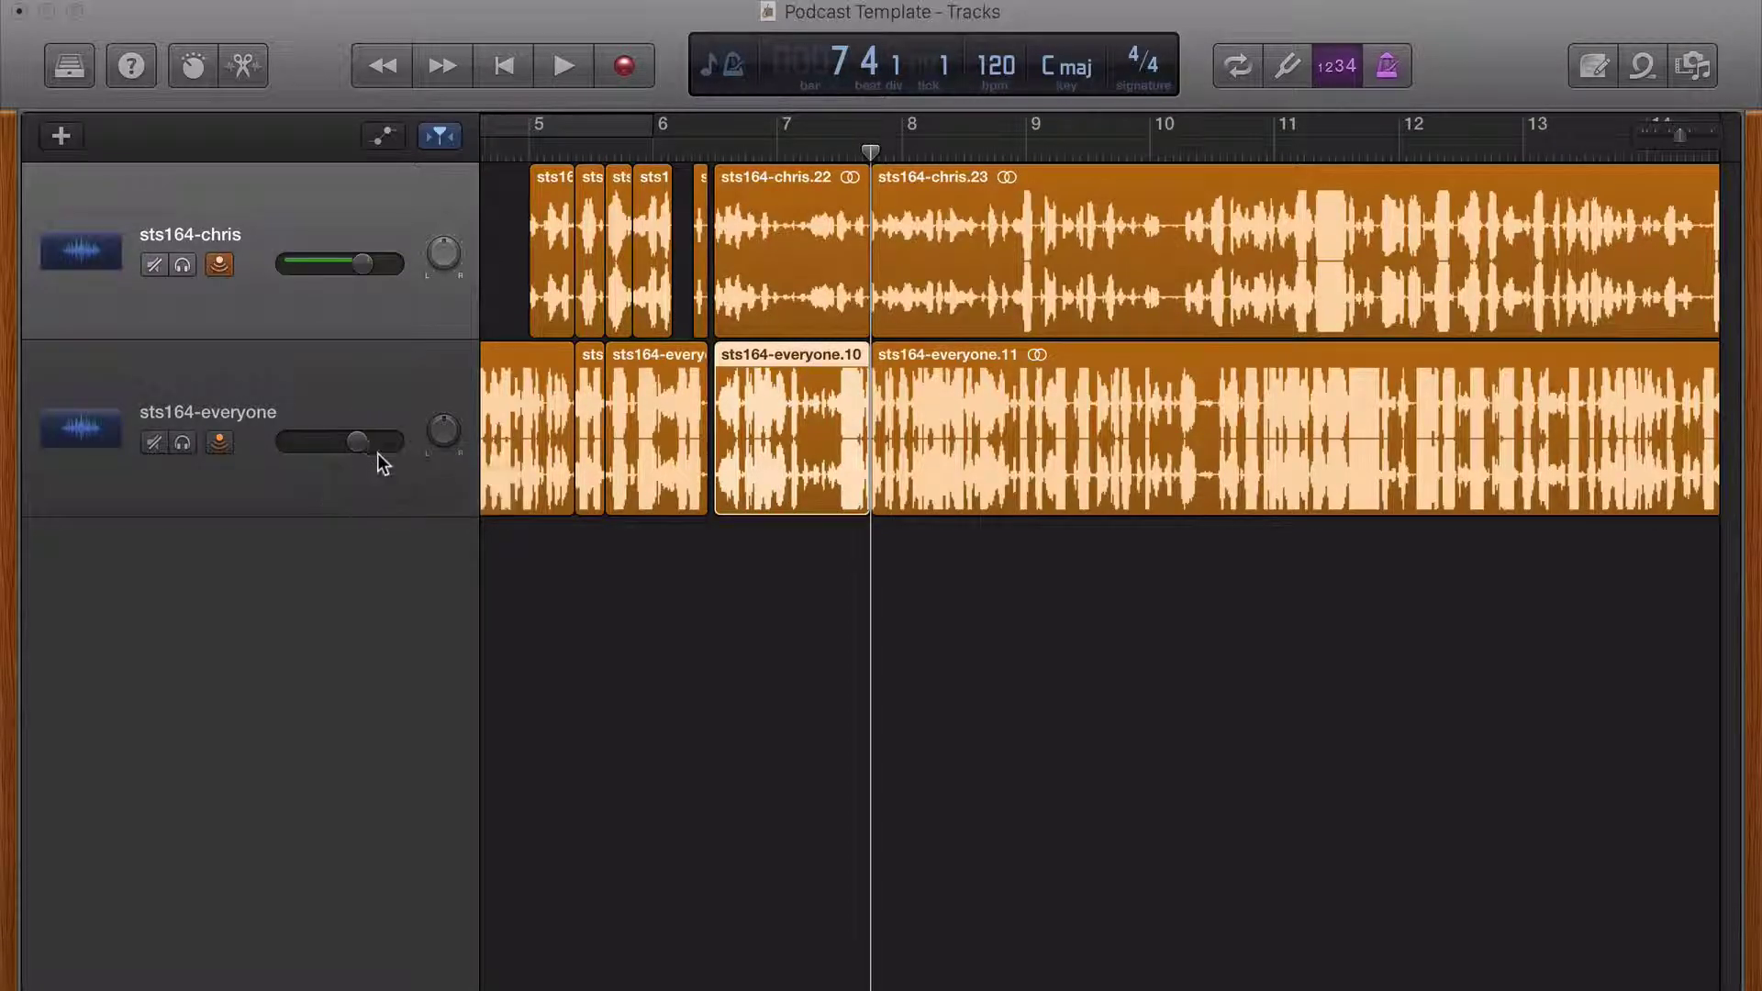
key("b")
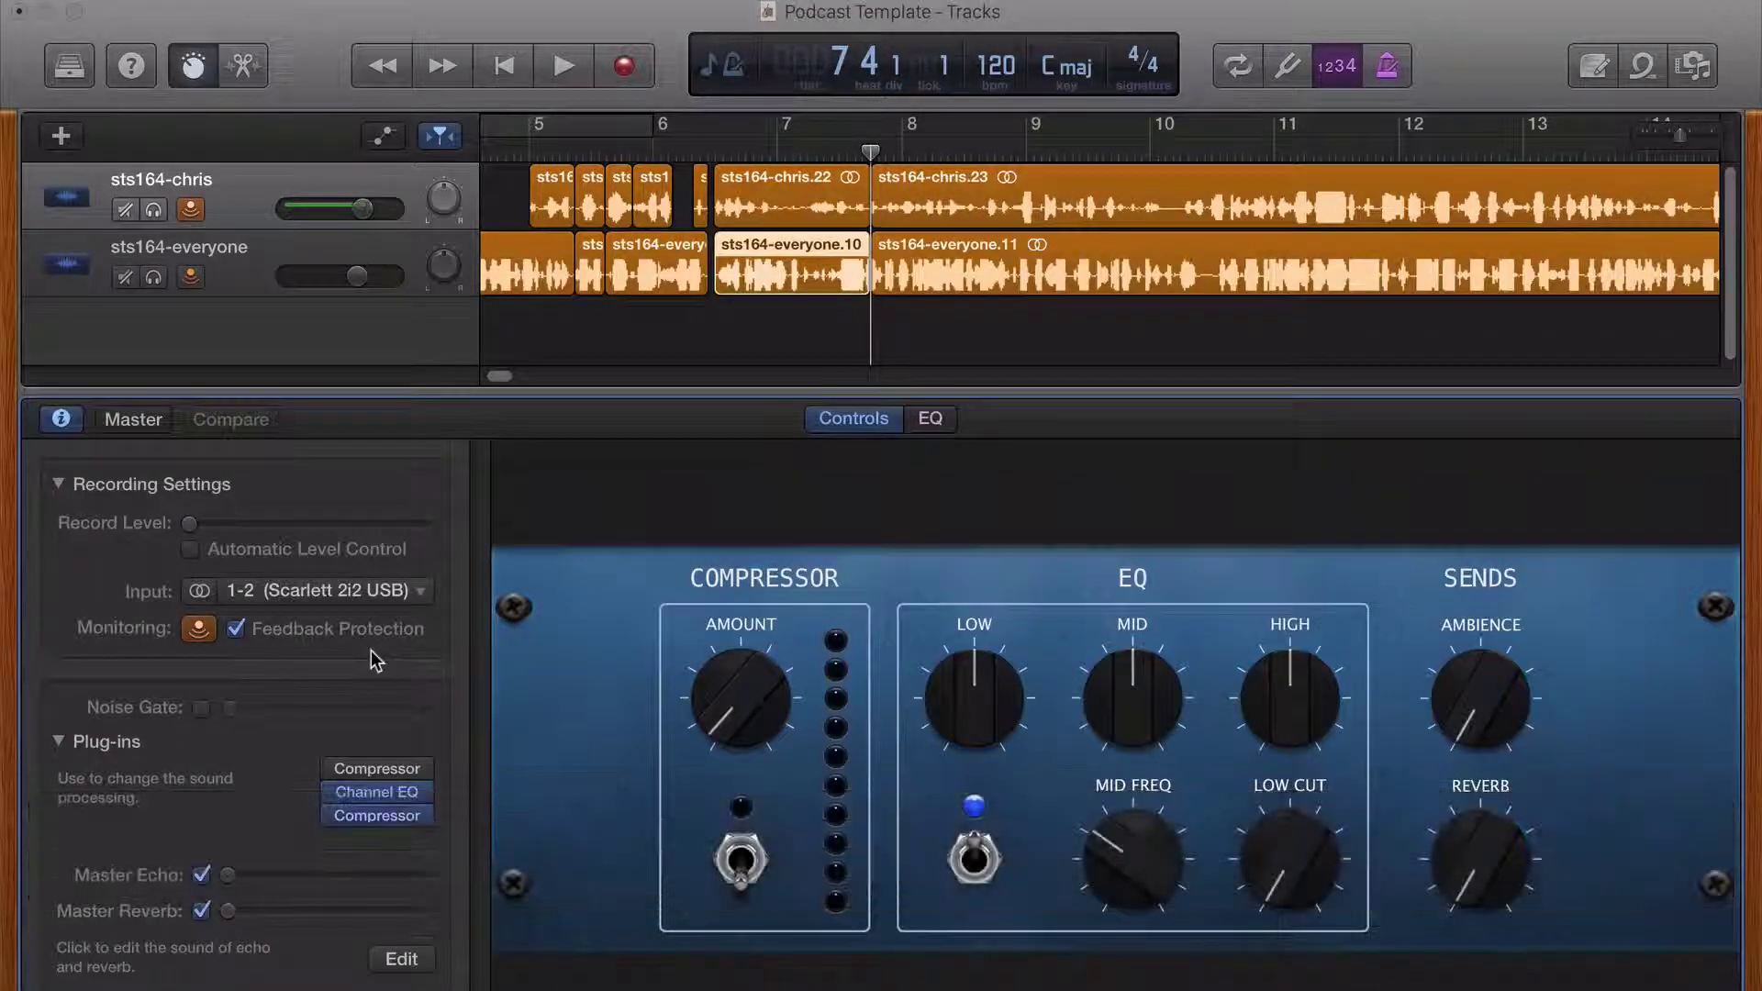
left_click(260, 273)
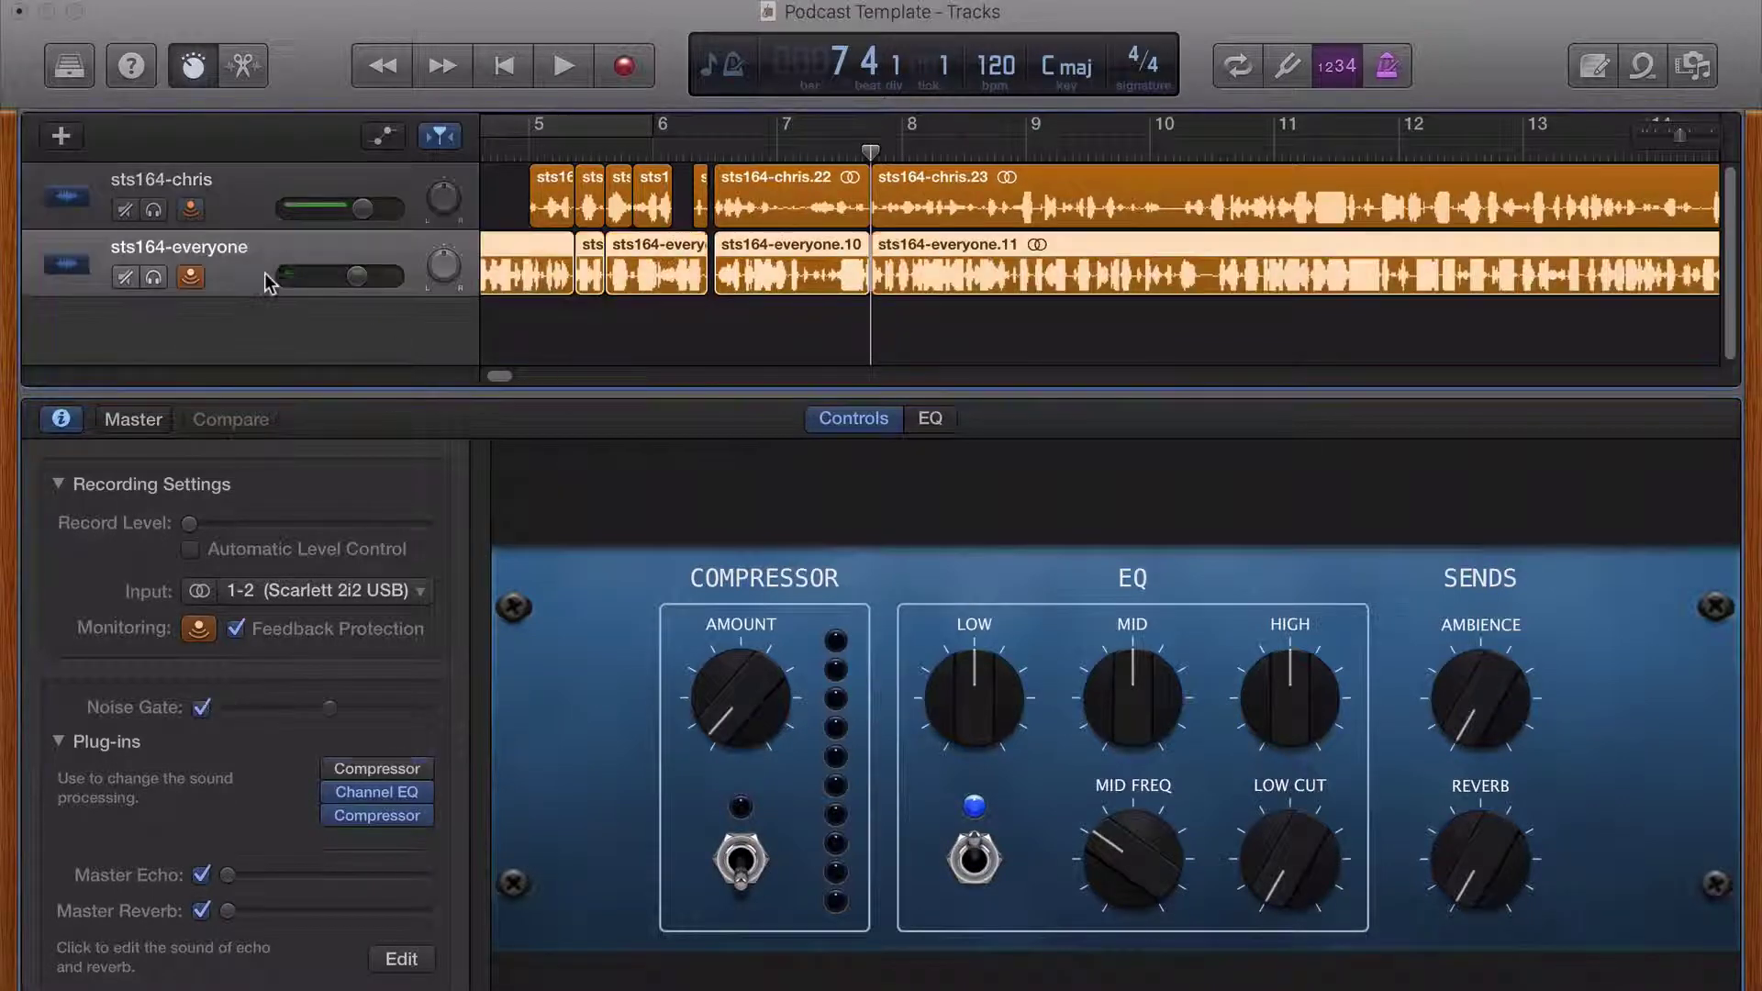
left_click(242, 210)
left_click(255, 273)
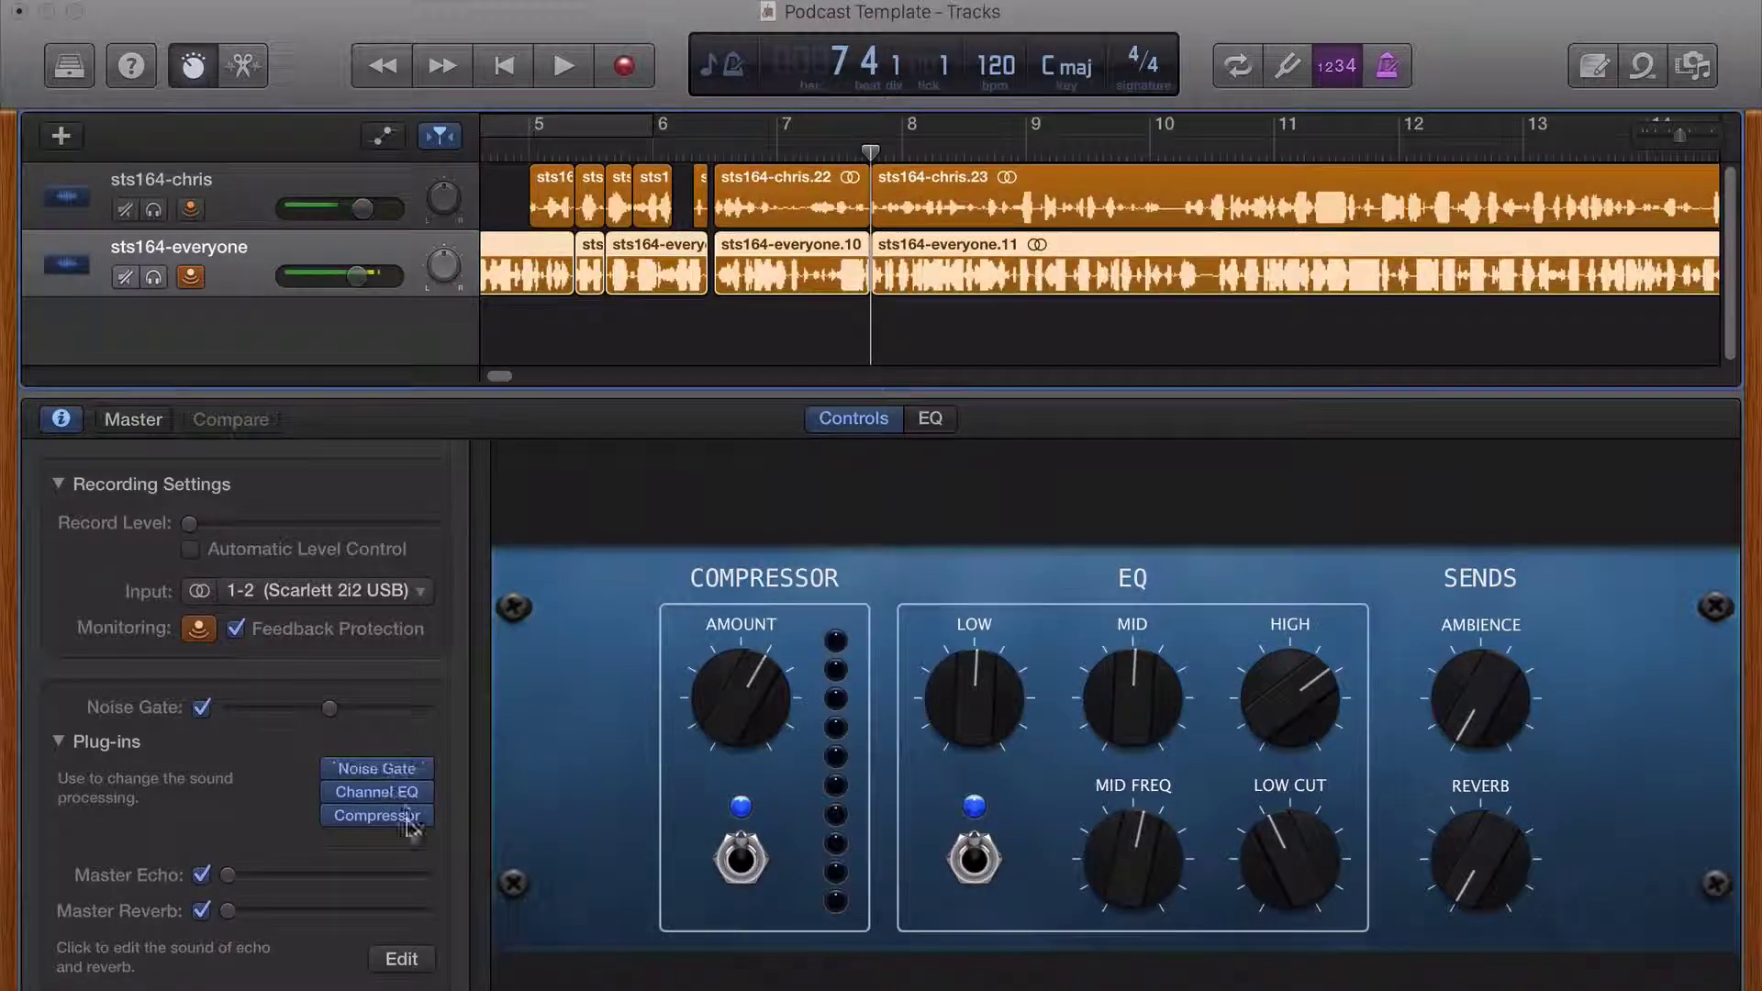
- Switch off Noise Gate, Master Echo and Master Reverb on sts164-everyone
left_click(203, 711)
left_click(201, 874)
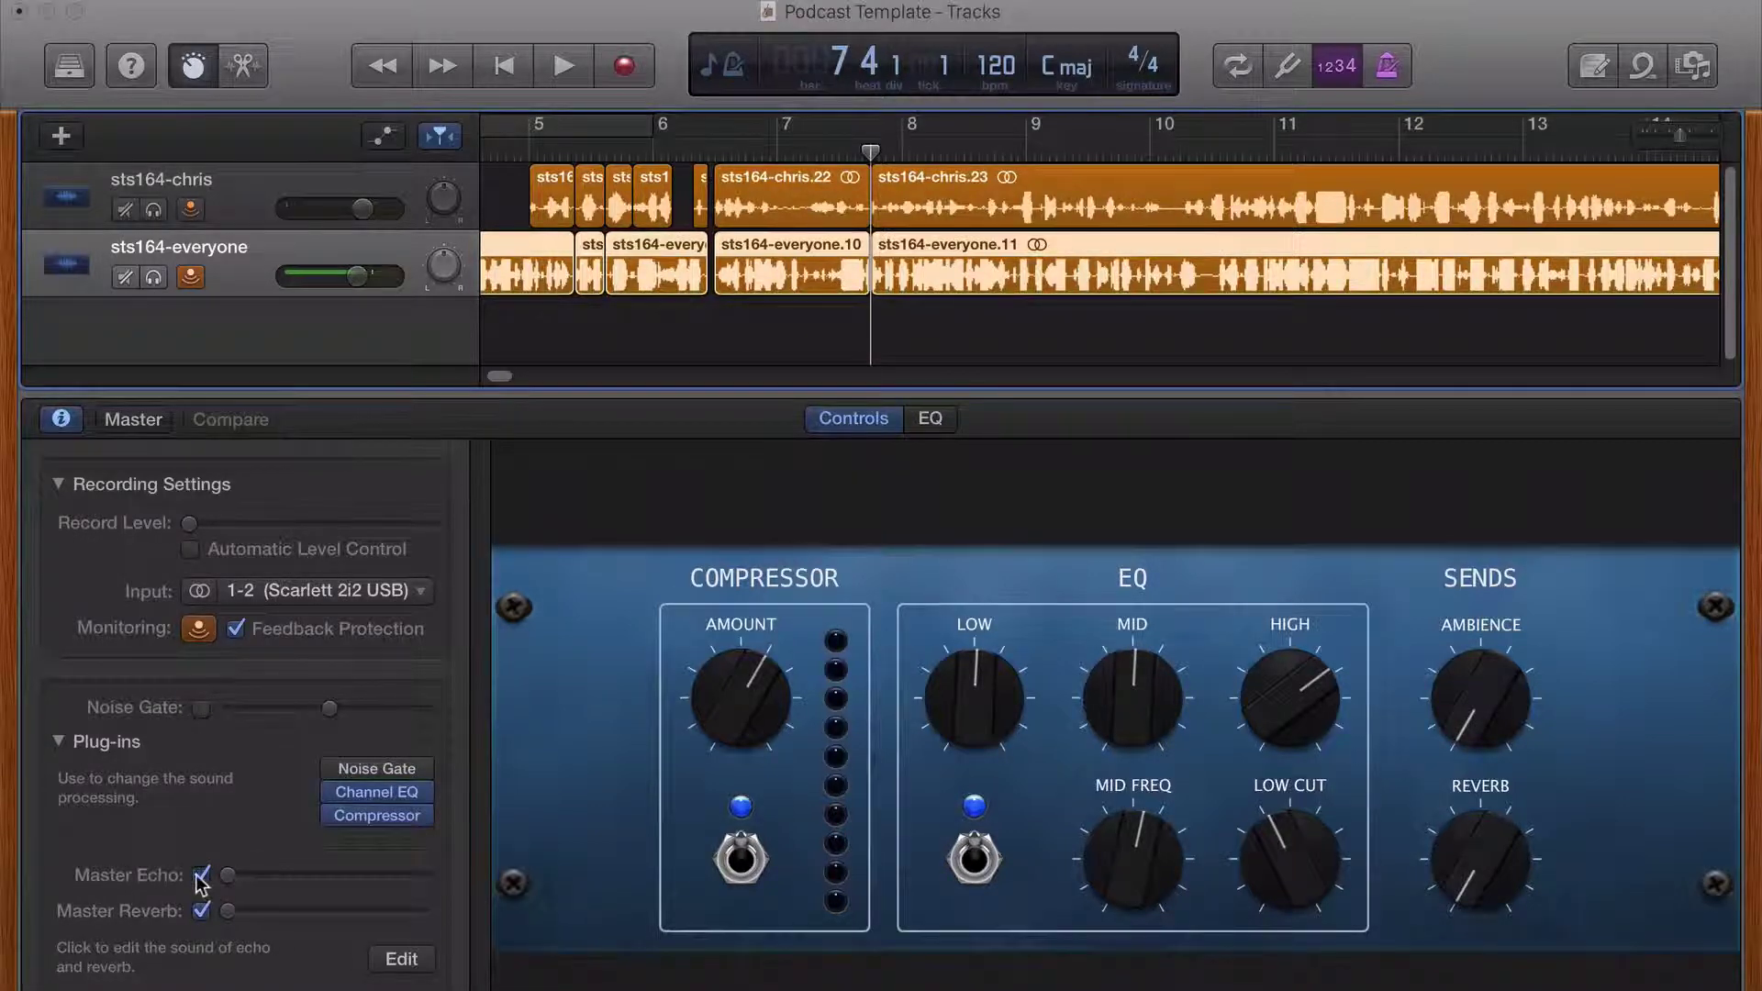
left_click(202, 911)
- Add a Channel EQ plug-in after the Compressor on sts164-everyone
left_click(416, 841)
scroll(450, 899, "down", 3)
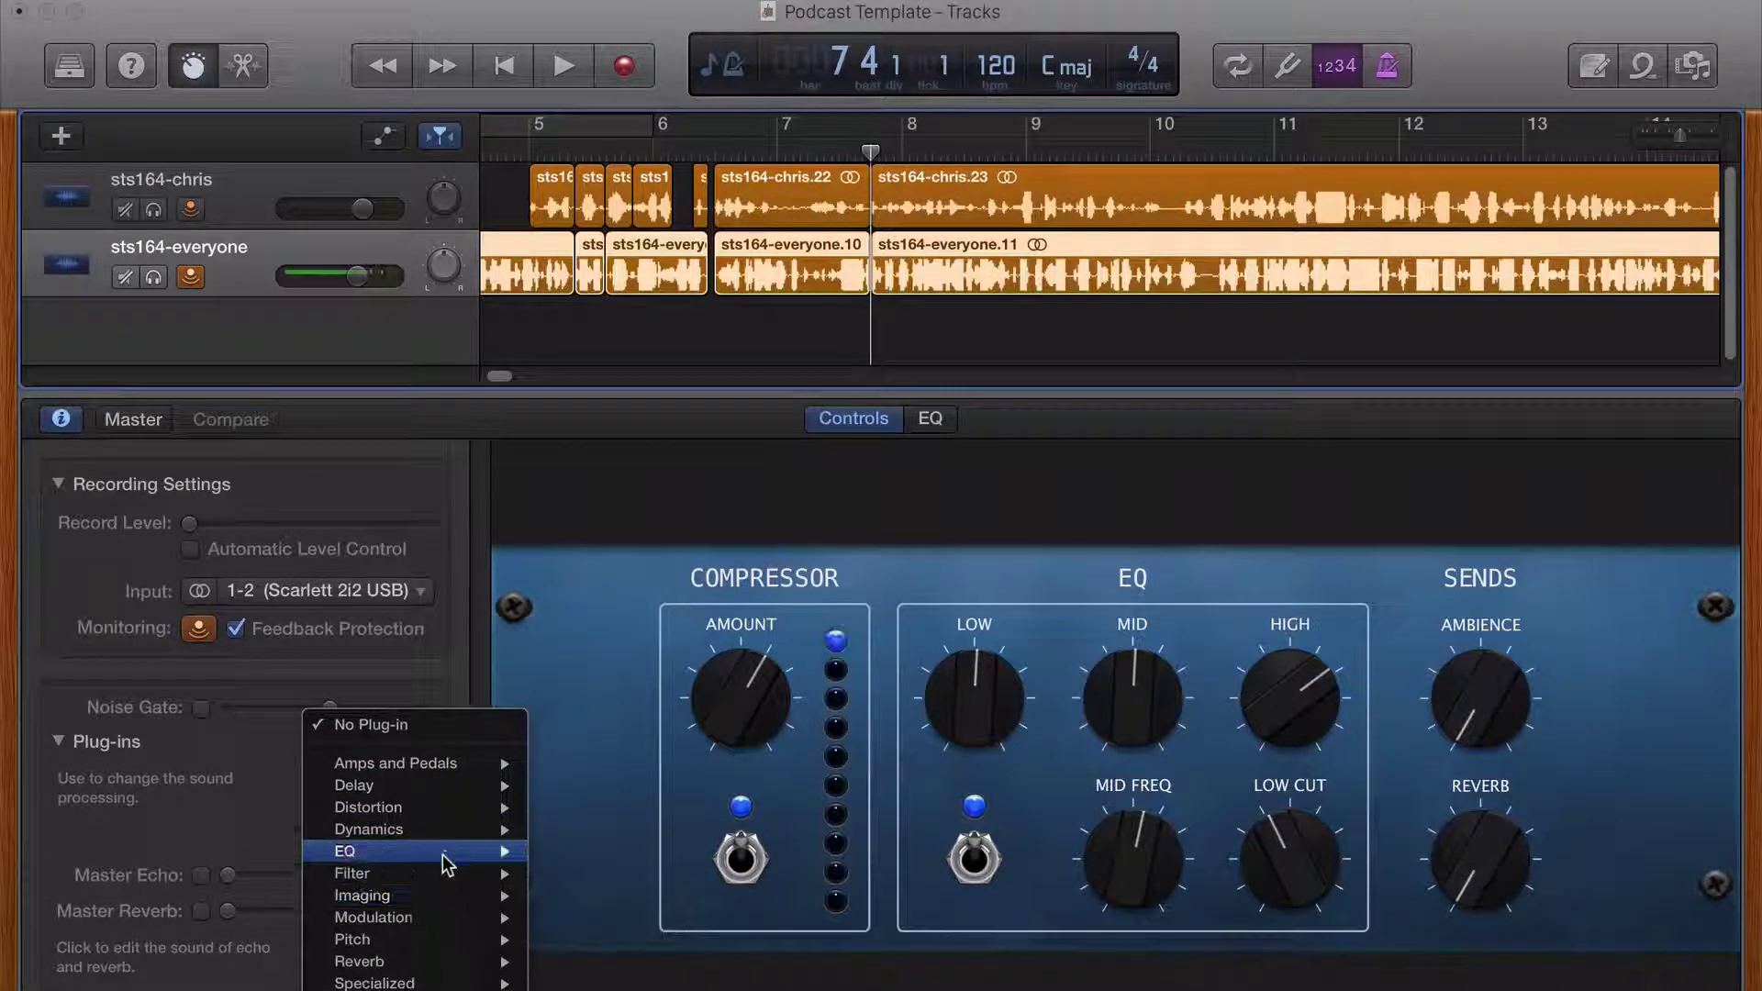
mouse_move(440, 850)
left_click(642, 846)
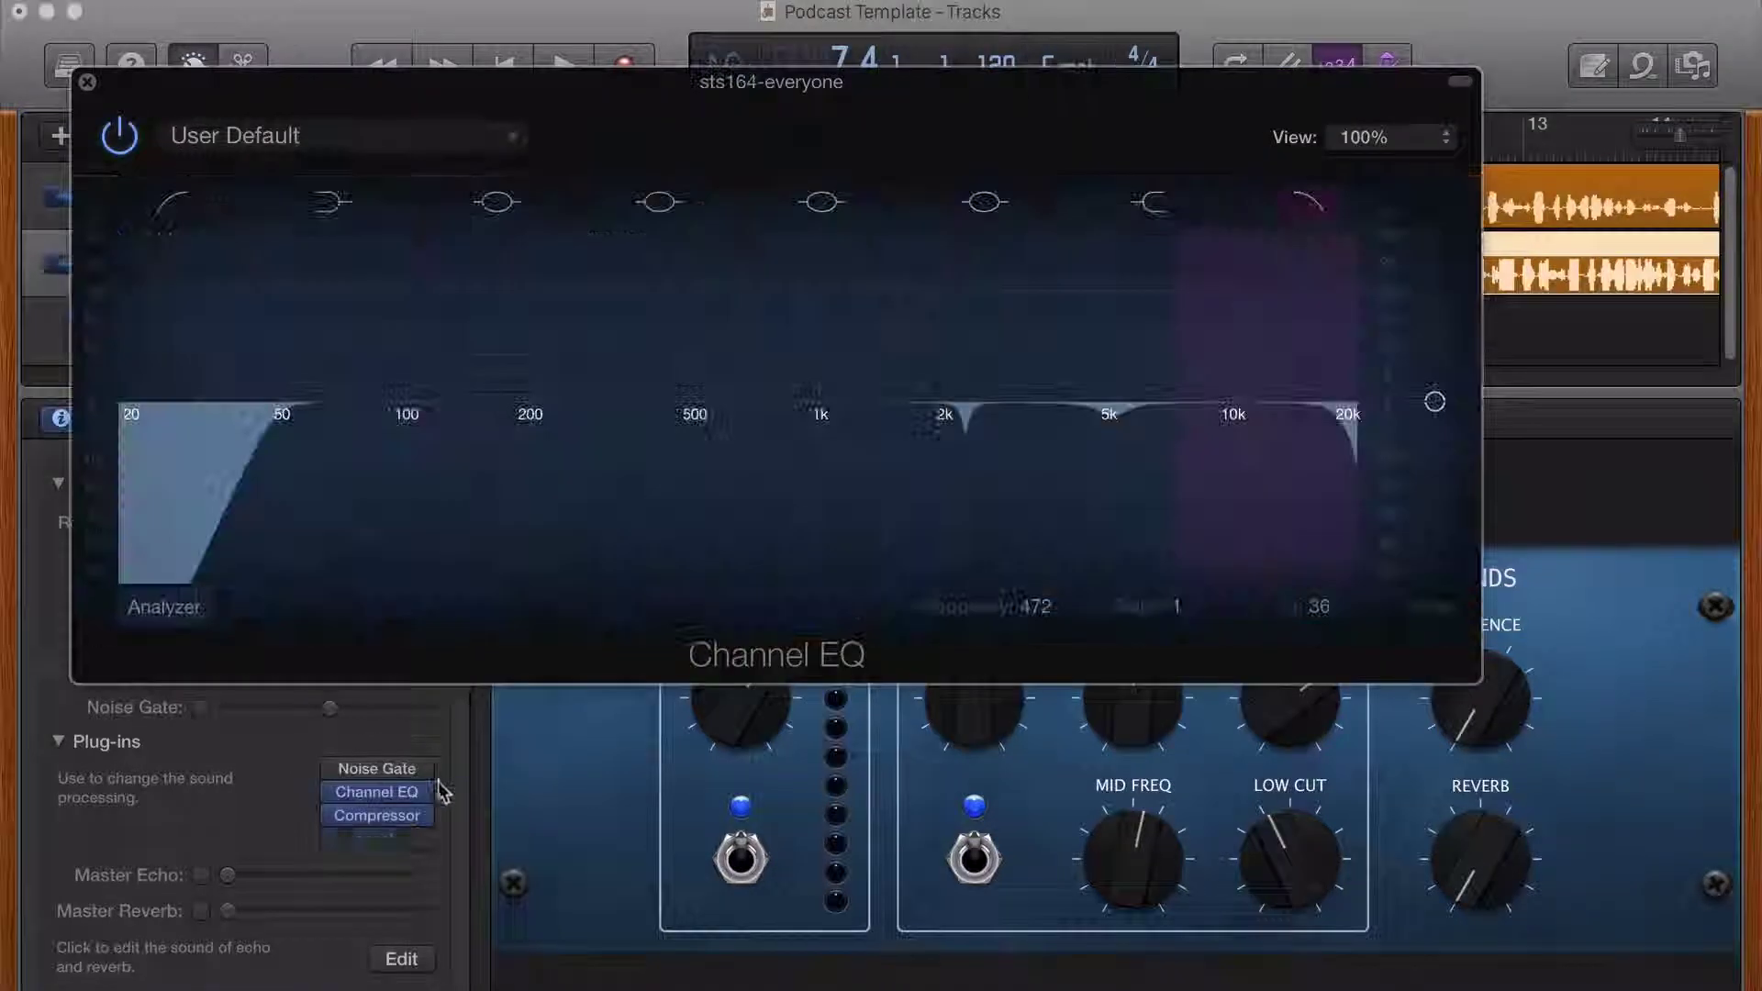
left_click(88, 84)
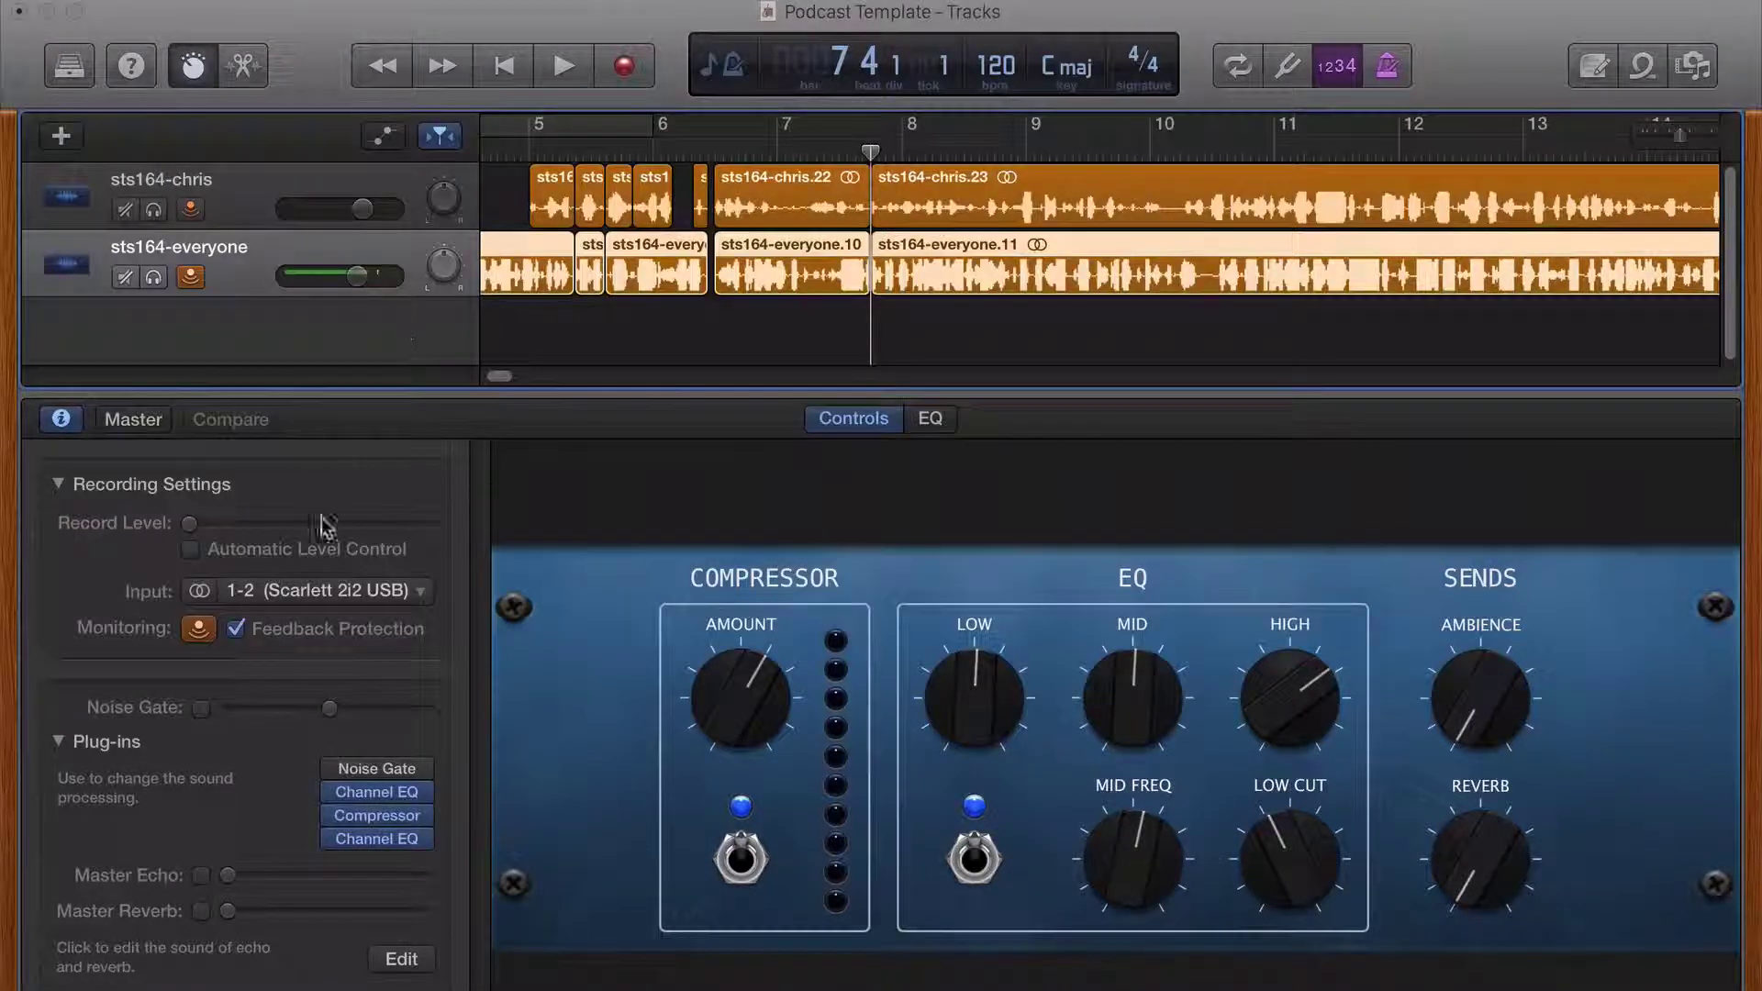
- Show the sts164-chris track's Smart Controls, checking its EQ view before returning to the knobs
key("super+Tab")
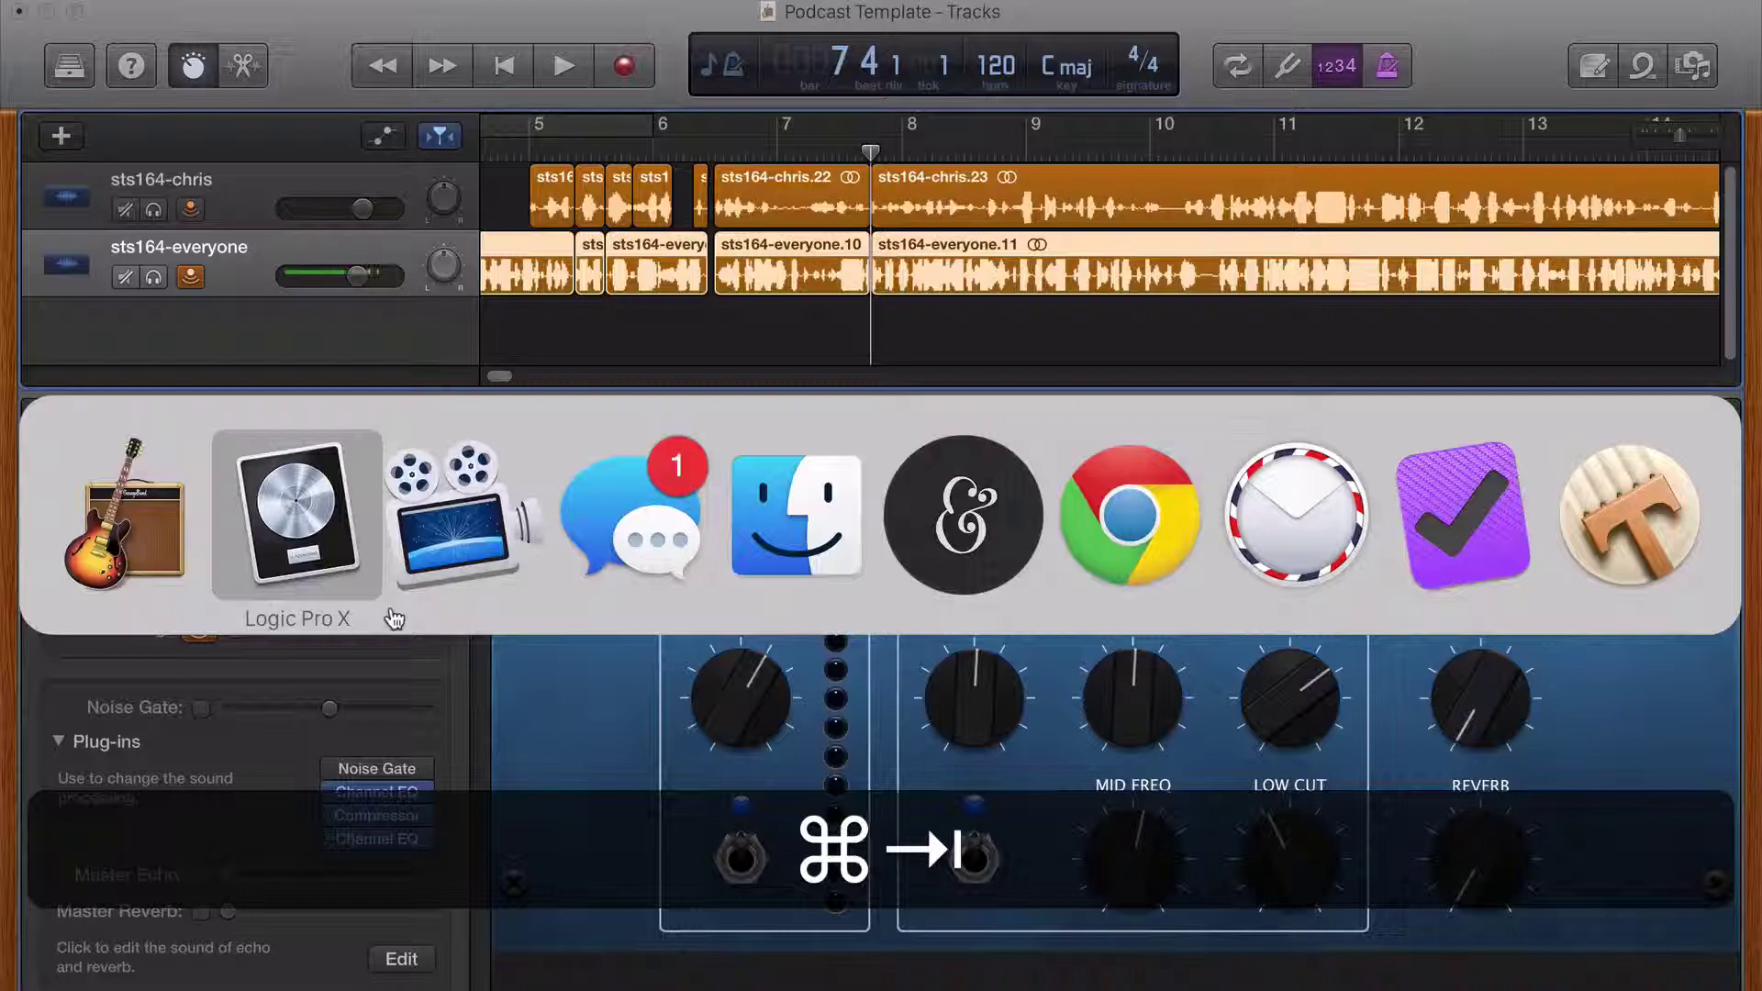
key("super+Tab")
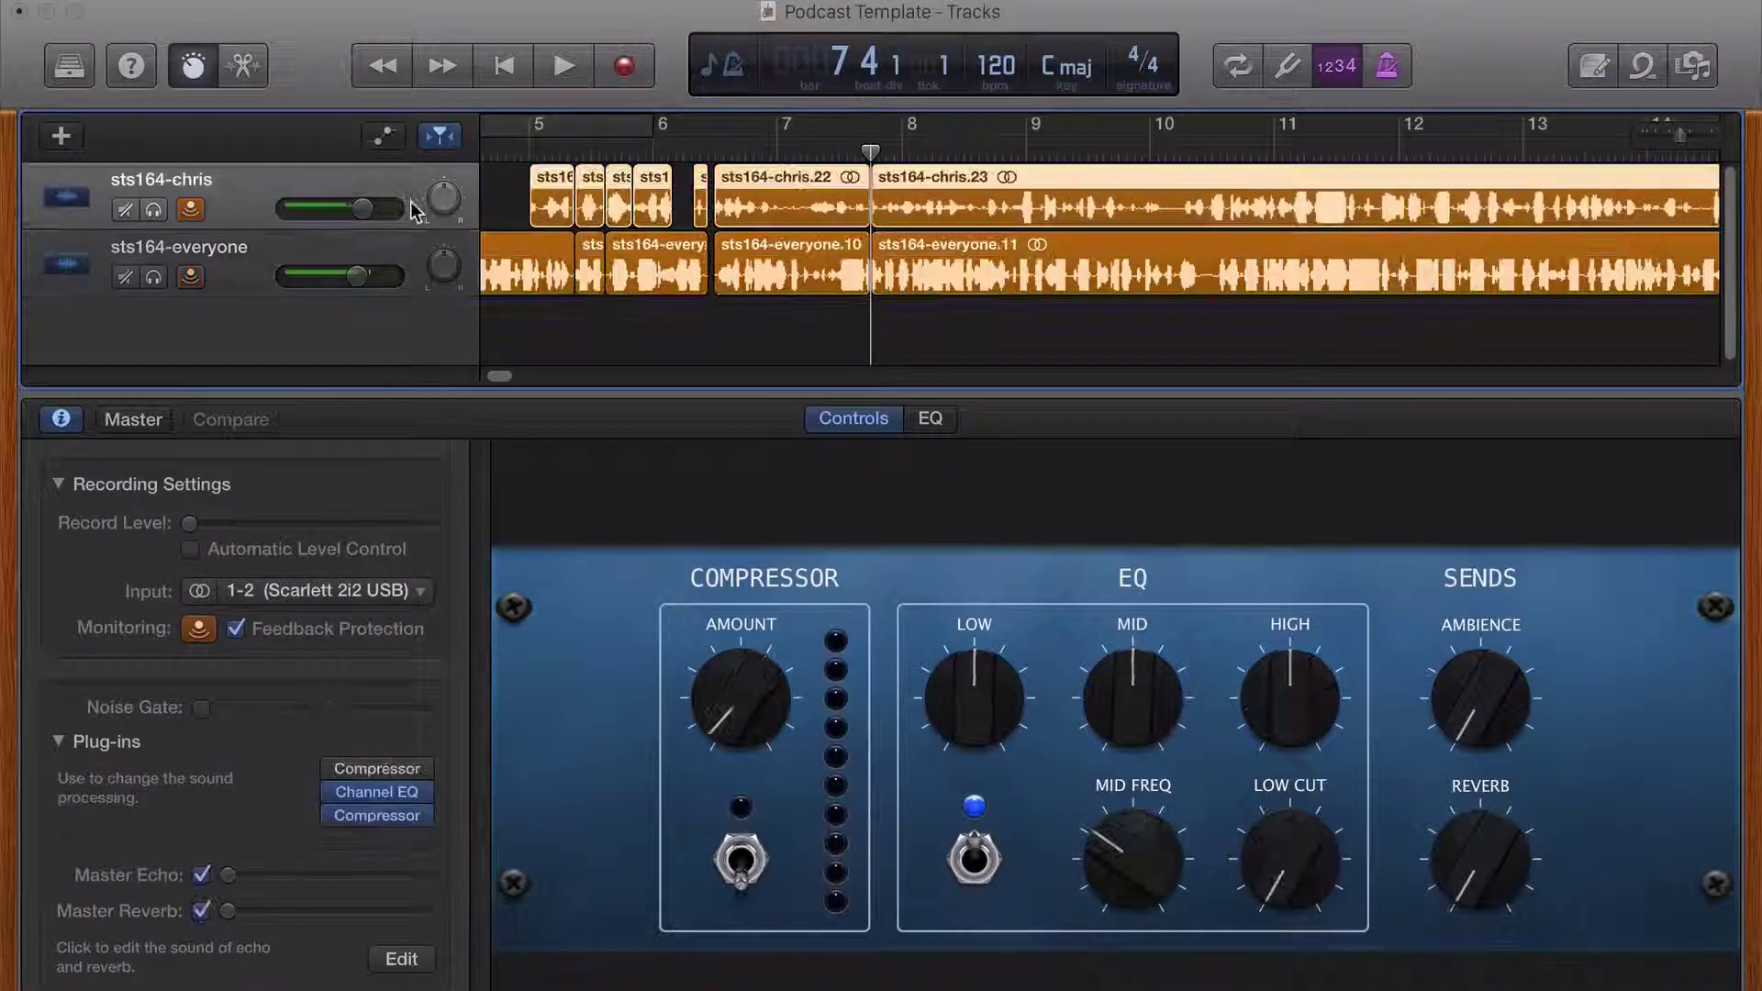
left_click(423, 215)
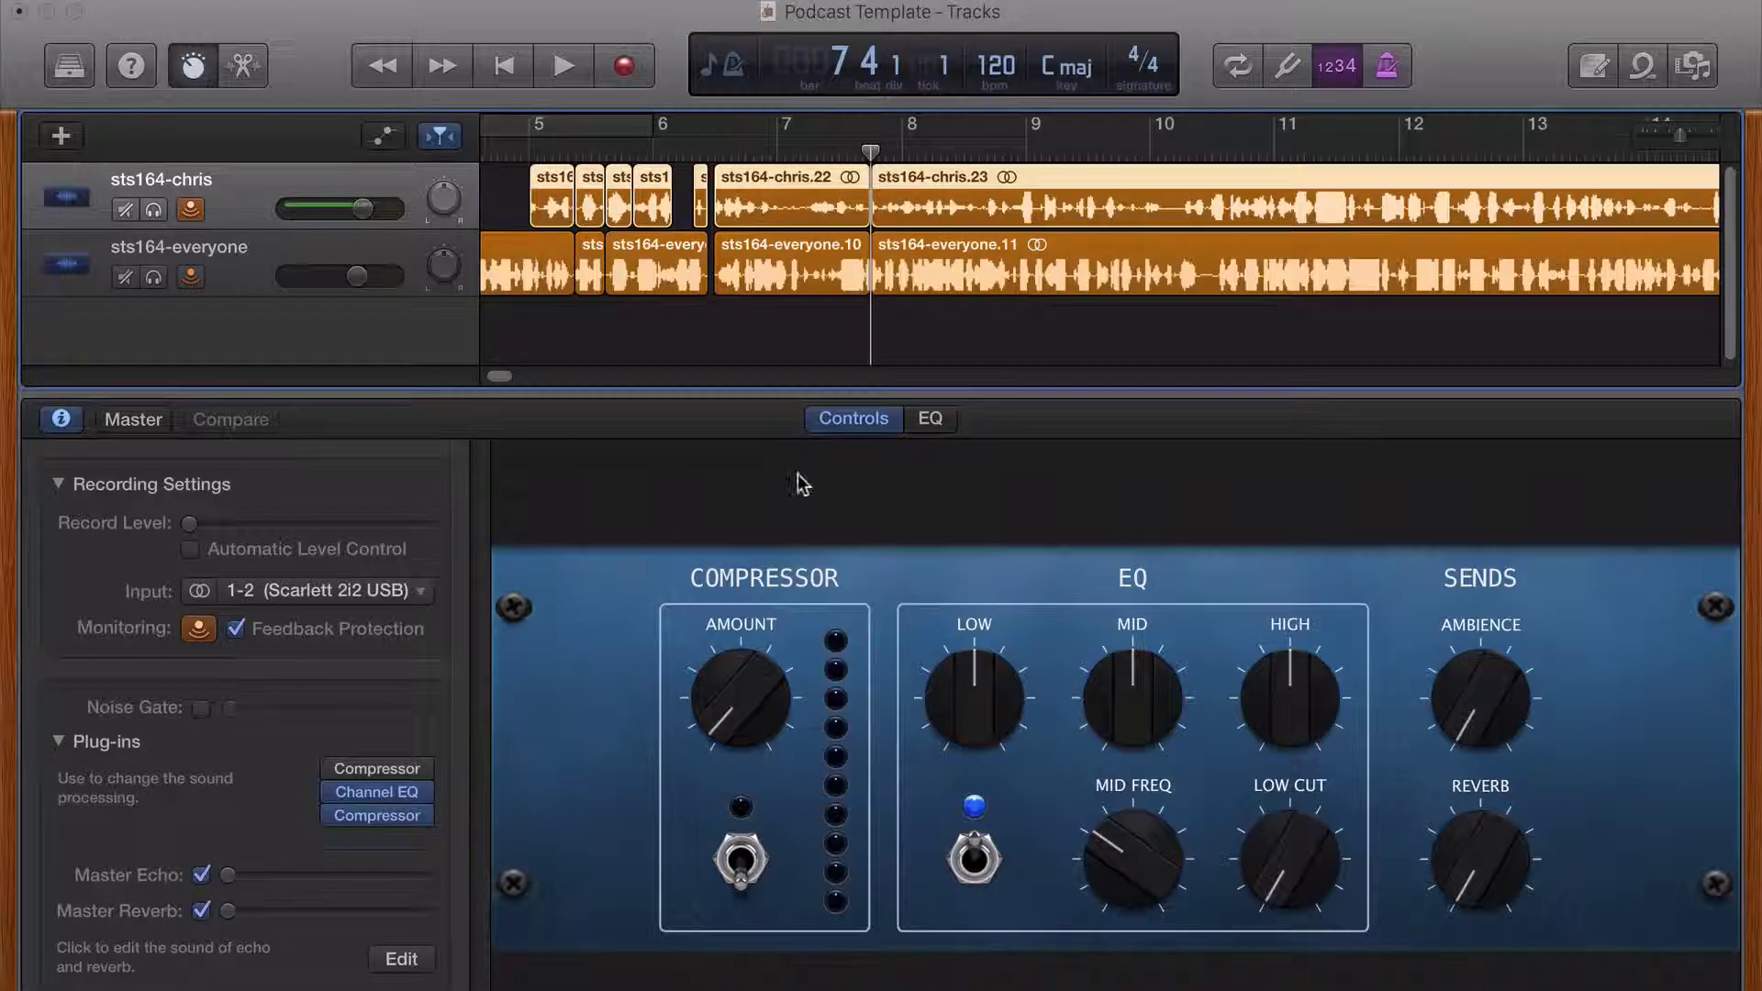
left_click(932, 426)
left_click(847, 422)
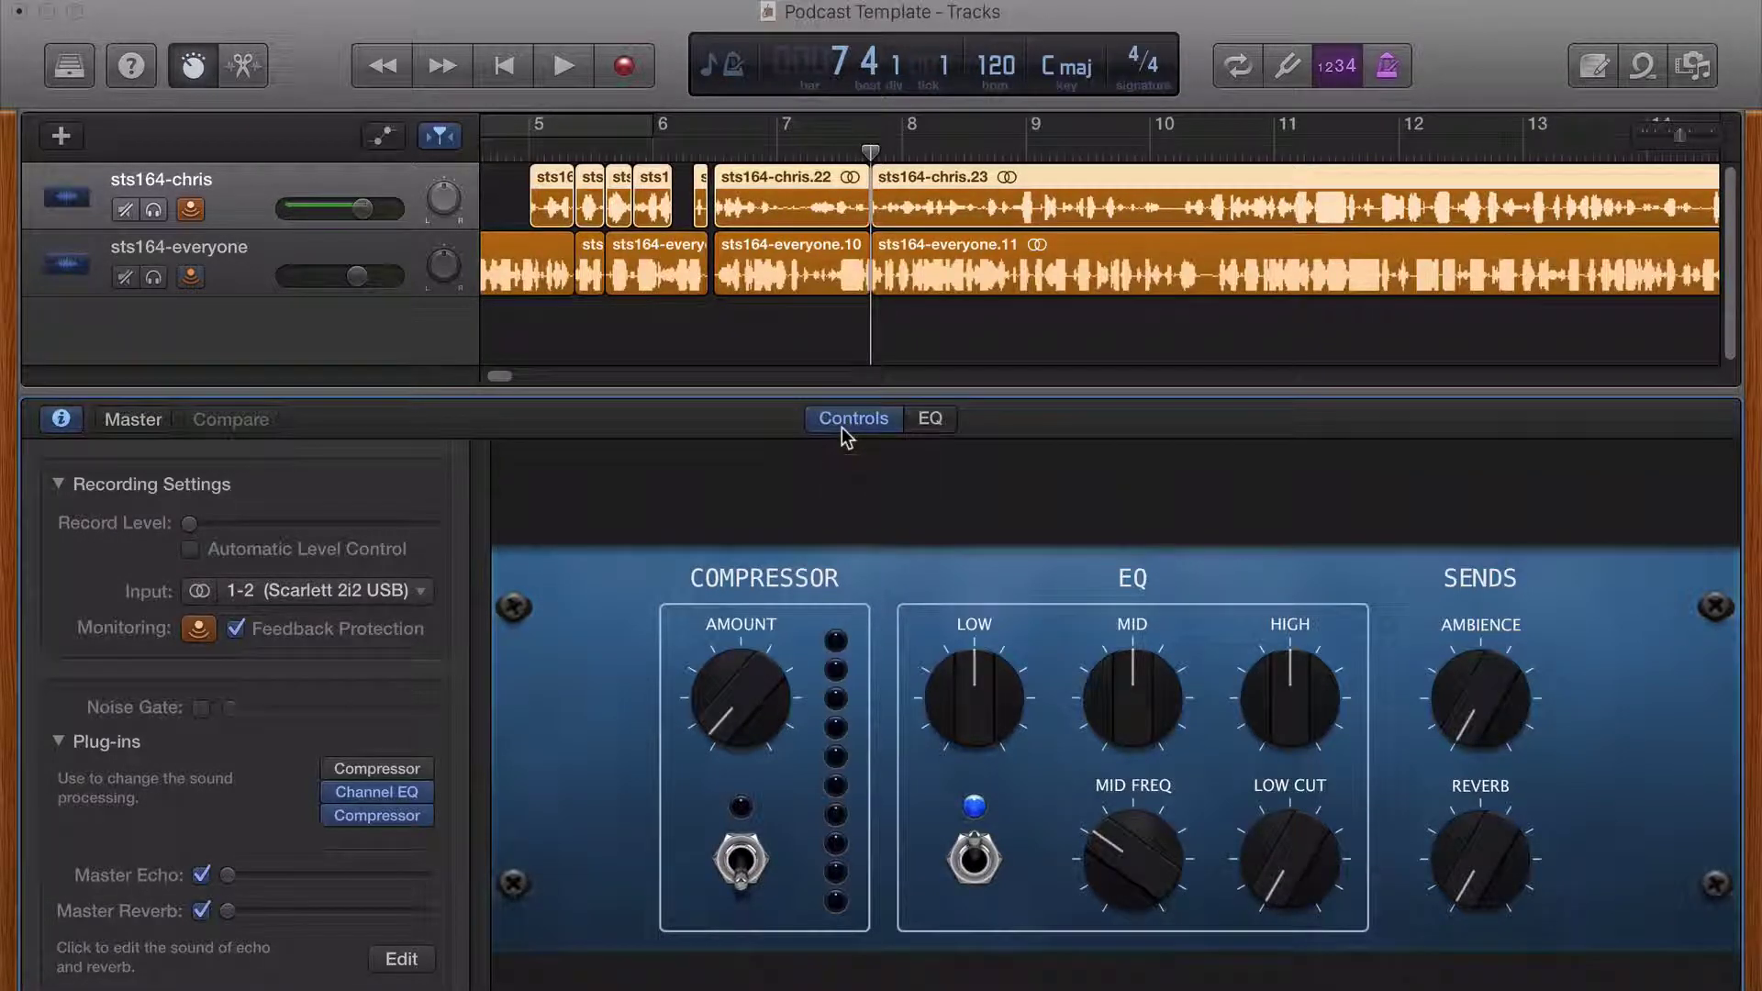
- Return to Logic Pro X and hide the mixer to reveal the st165 track regions
key("super+Tab")
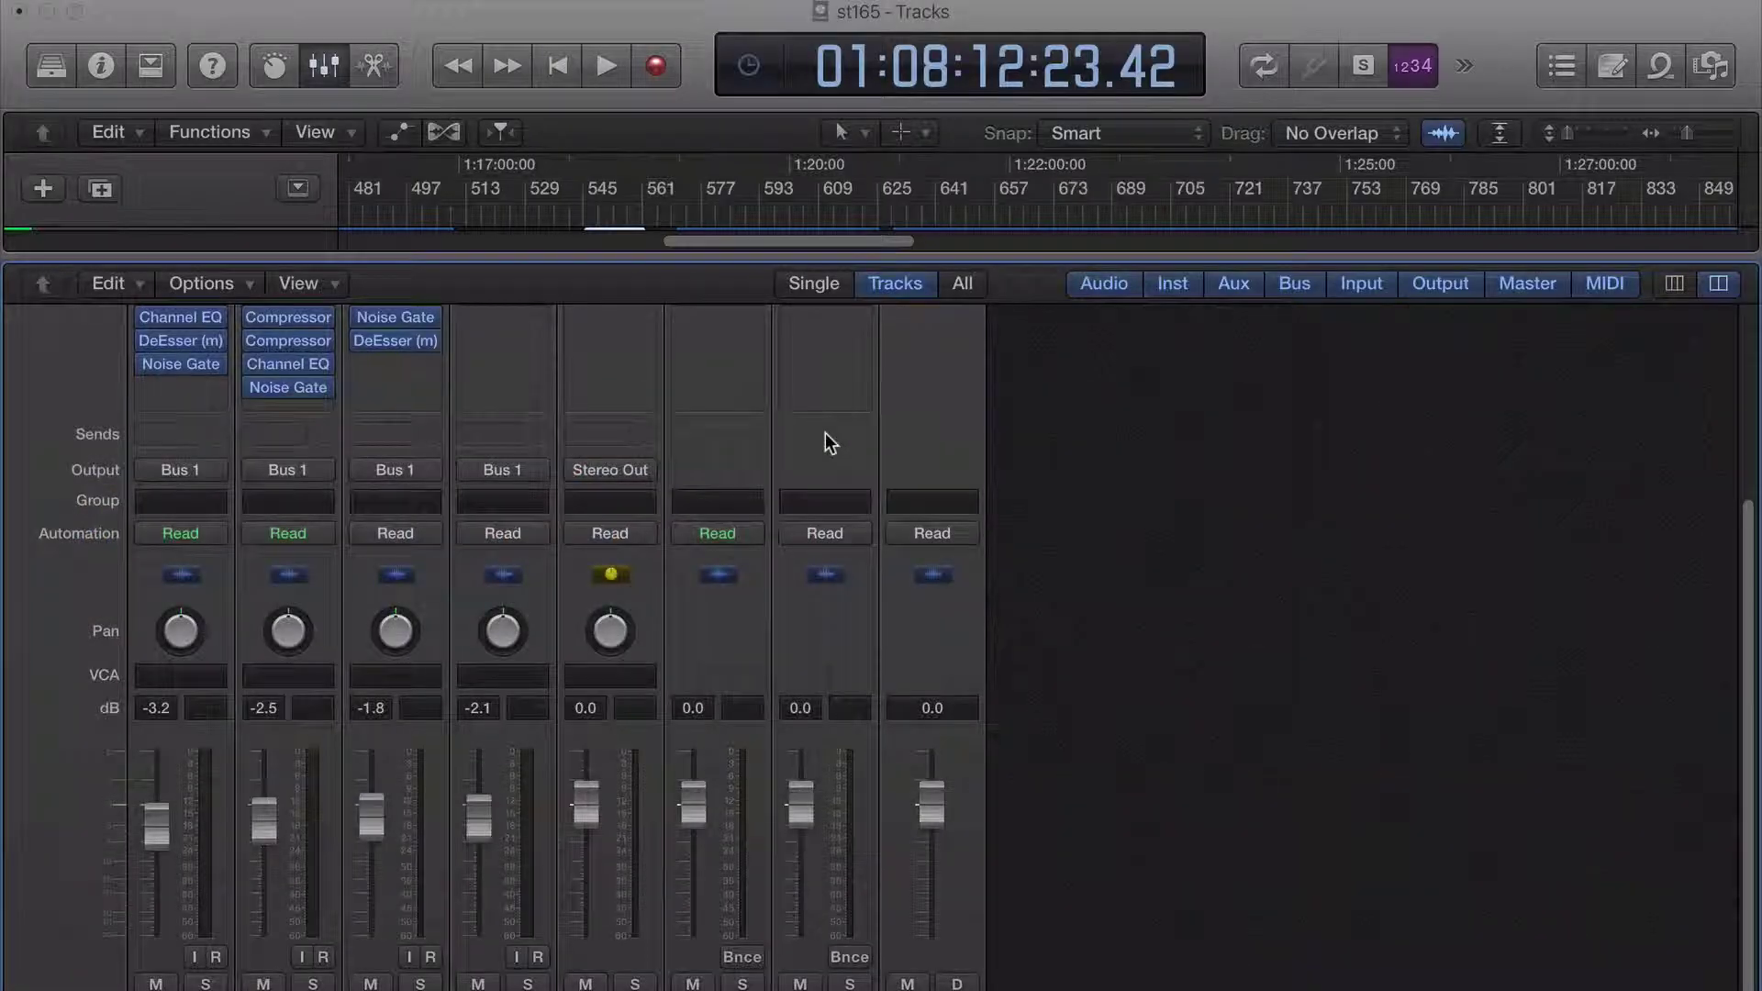
key("x")
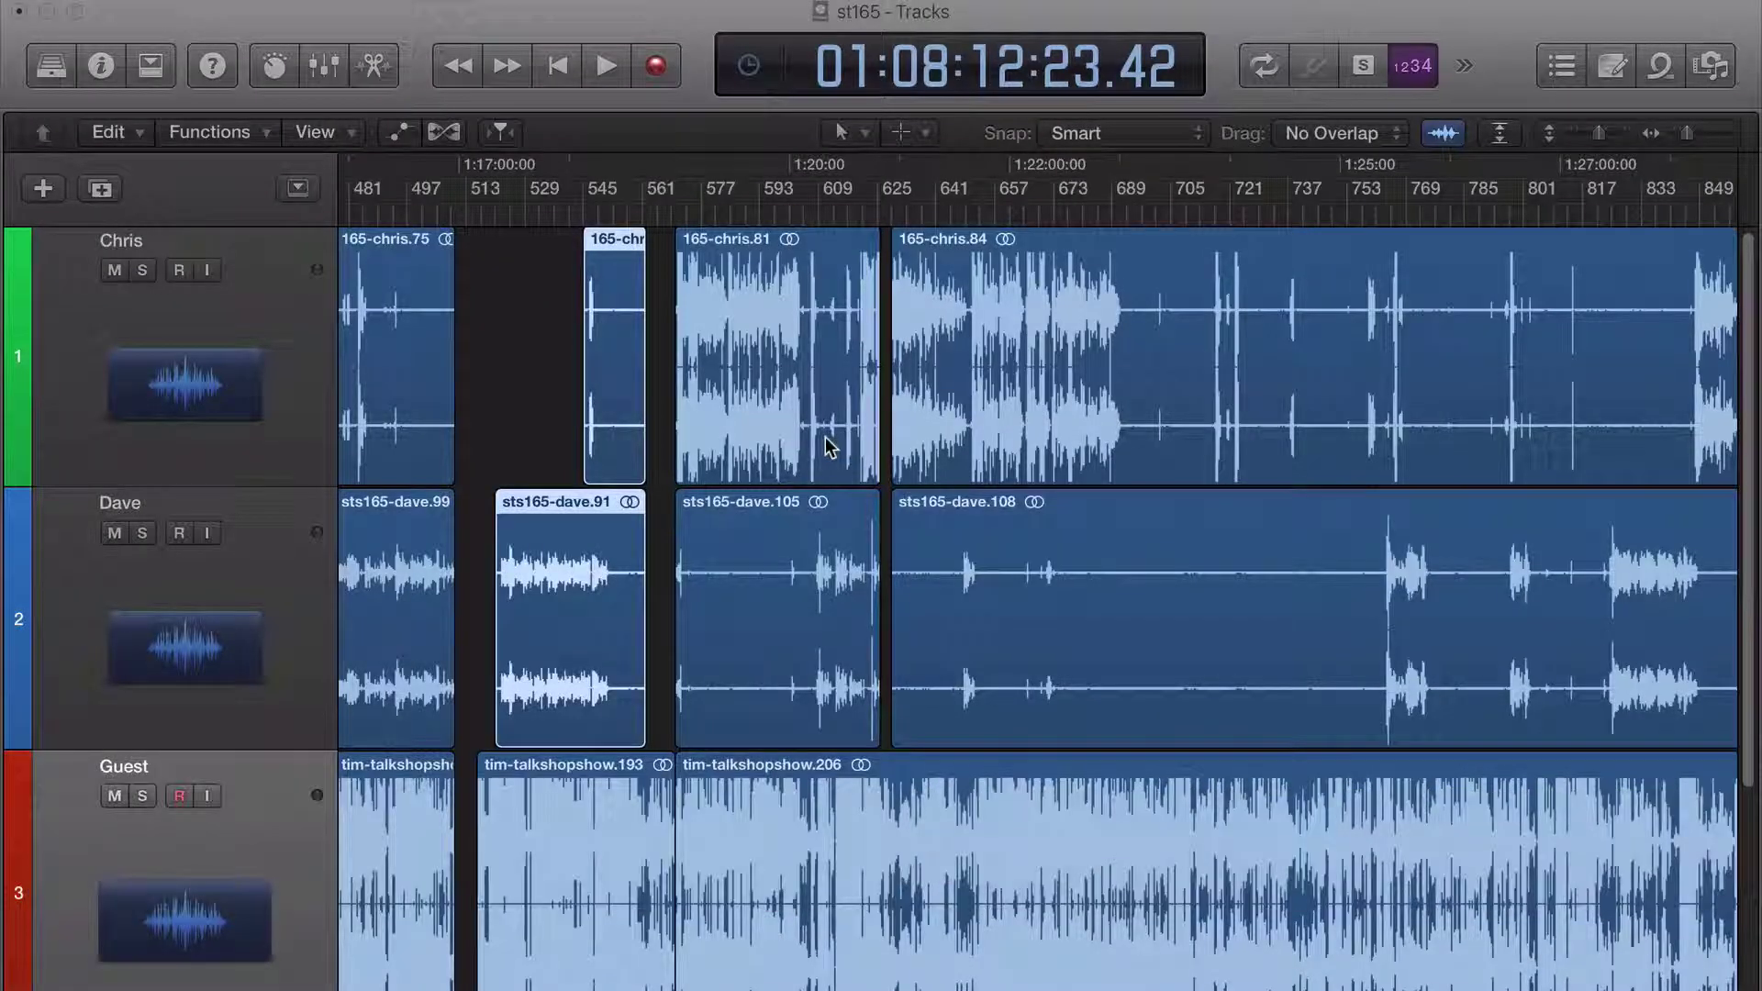